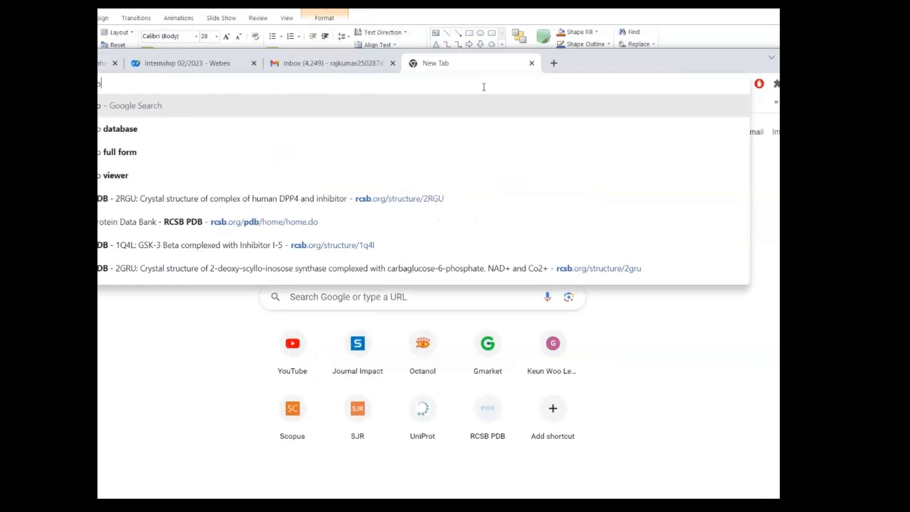
# - Search the web for "rcsb pdb" and open the RCSB PDB homepage
pyautogui.press('Return')
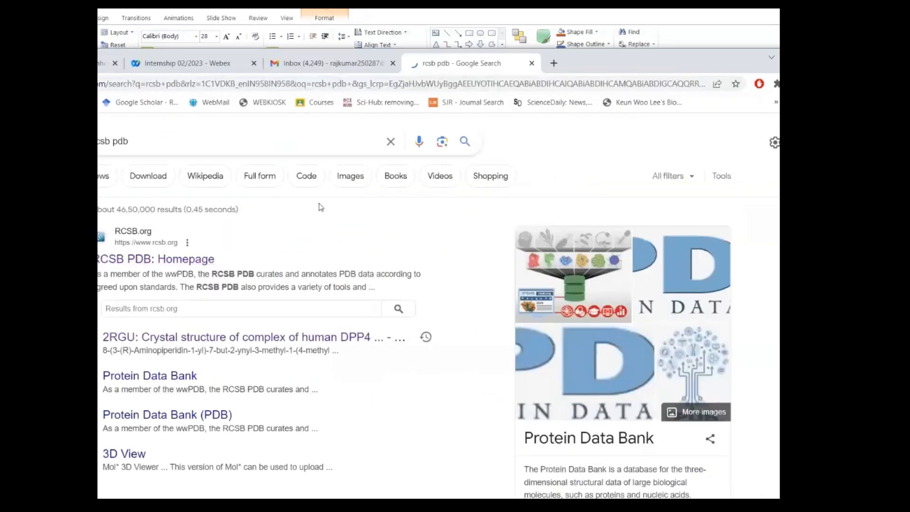
pyautogui.hotkey('alt', 'Tab')
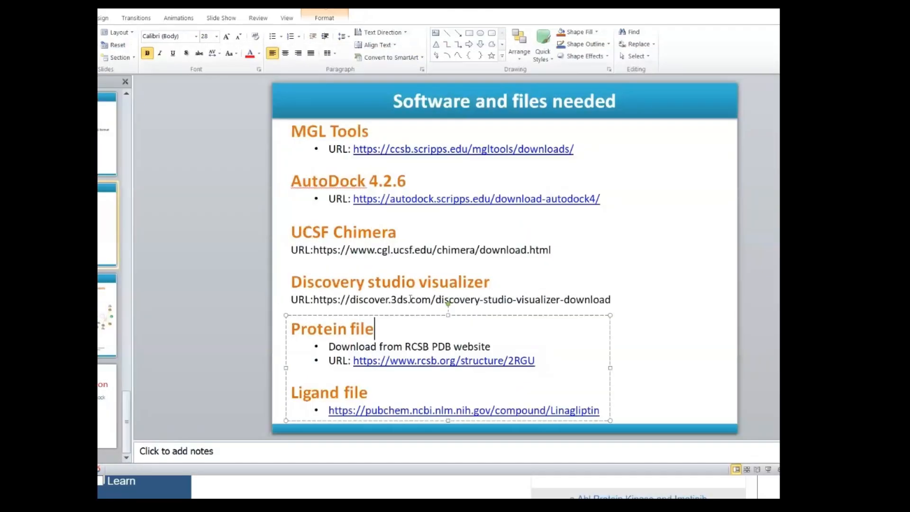
# - Check the protein ID in the Protein file link on the PowerPoint slide, and open entry 2RGU in RCSB PDB
pyautogui.doubleClick(515, 361)
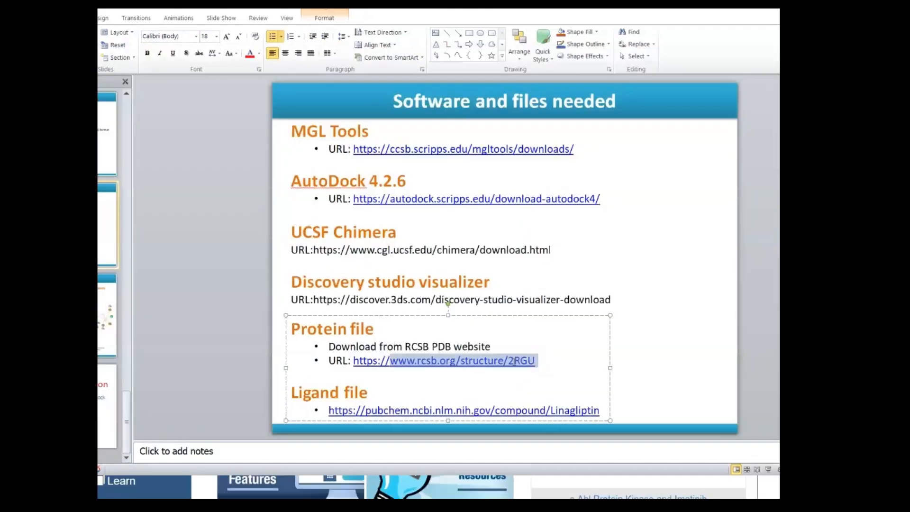
pyautogui.moveTo(515, 361); pyautogui.dragTo(510, 362)
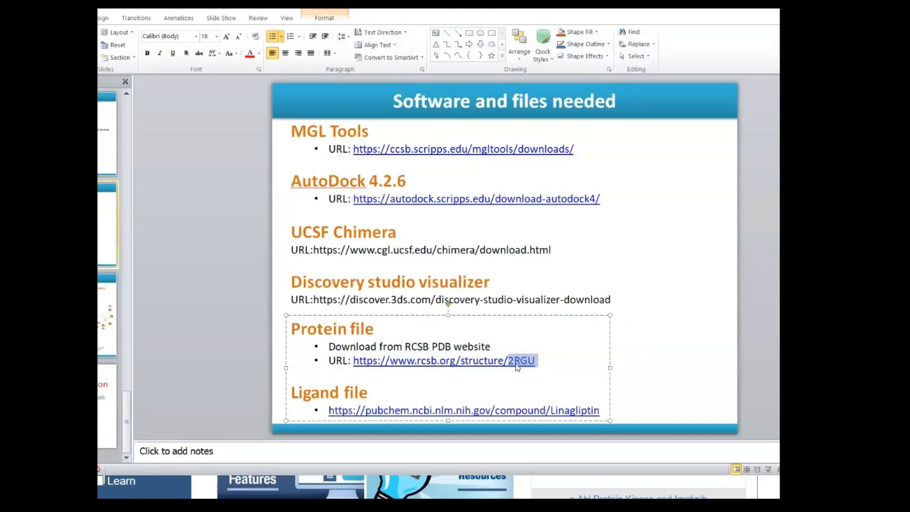
pyautogui.click(533, 361)
pyautogui.hotkey('alt', 'Tab')
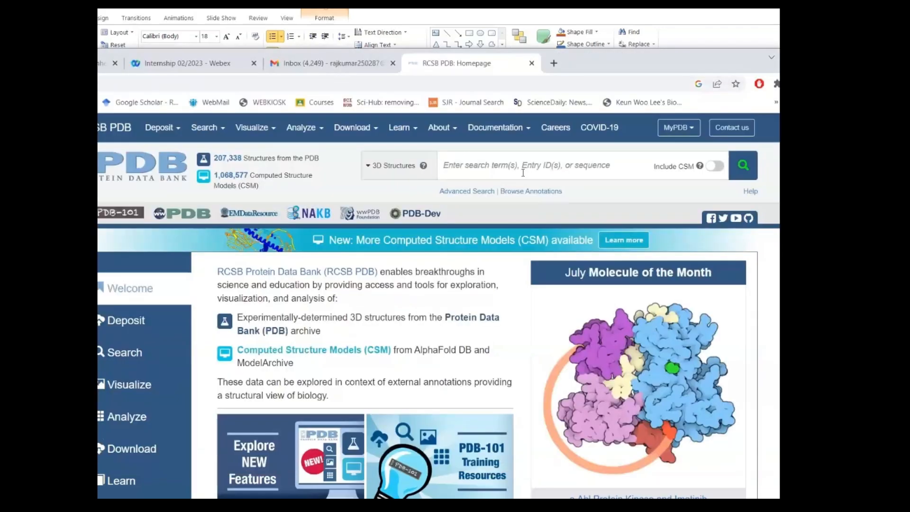
pyautogui.click(521, 172)
pyautogui.write('2RGU')
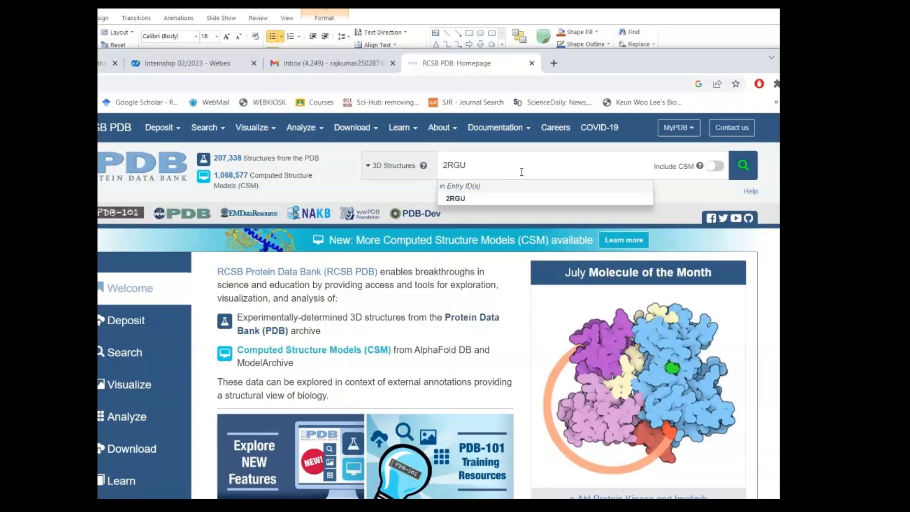
pyautogui.press('Return')
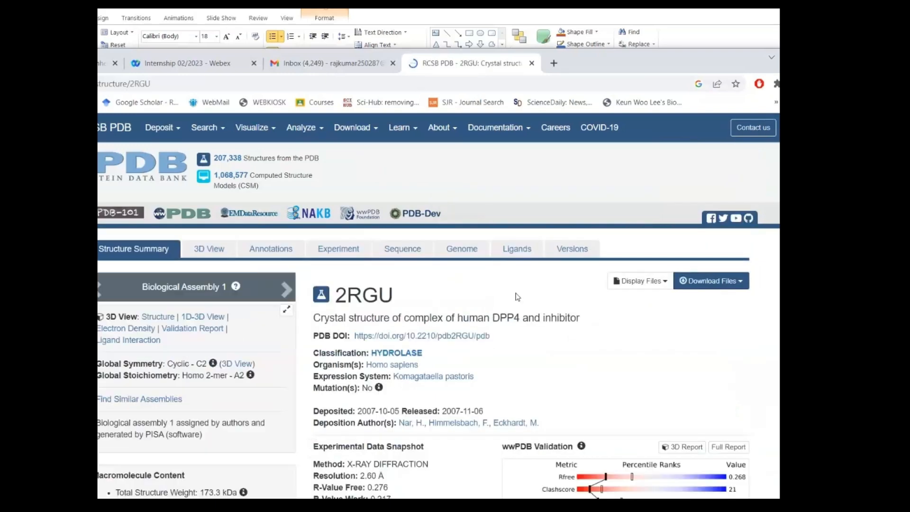
# - Examine the 2RGU entry's title for its protein and inhibitor, and look over the available download formats
pyautogui.moveTo(335, 294); pyautogui.dragTo(394, 293)
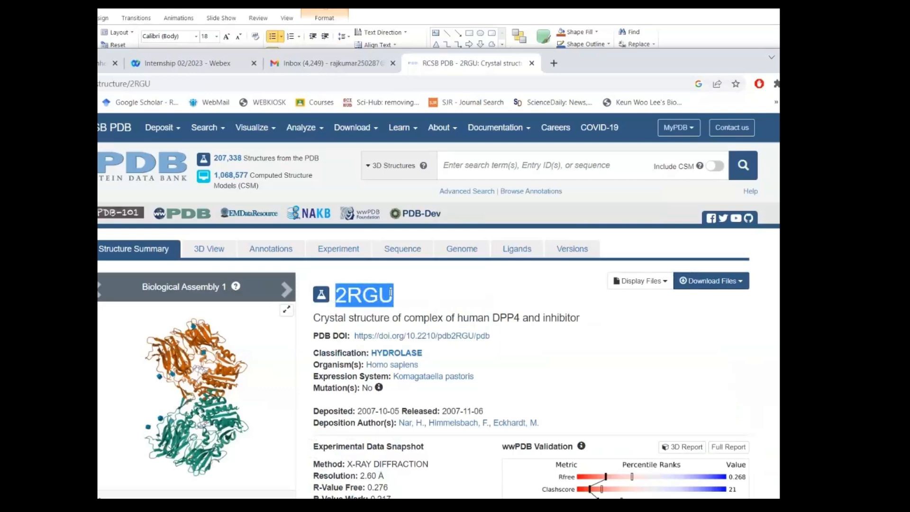
pyautogui.scroll(-2, 695, 315)
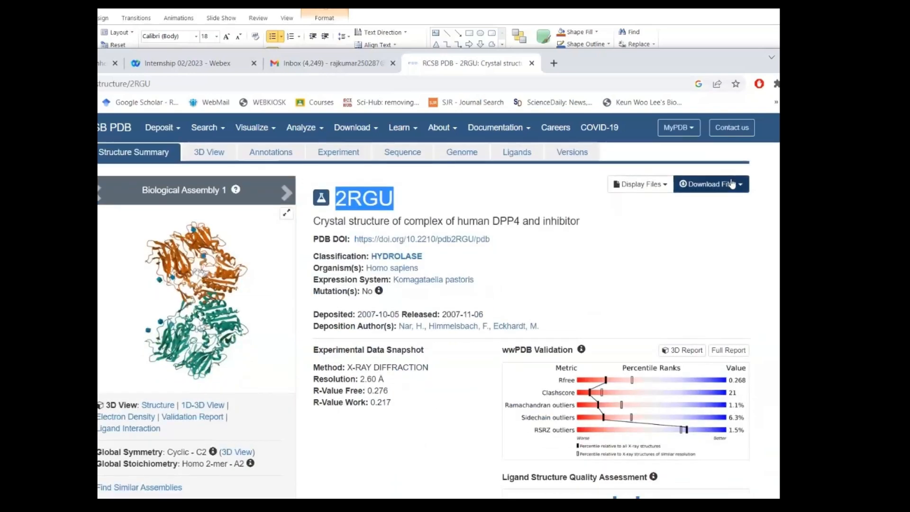
pyautogui.click(743, 188)
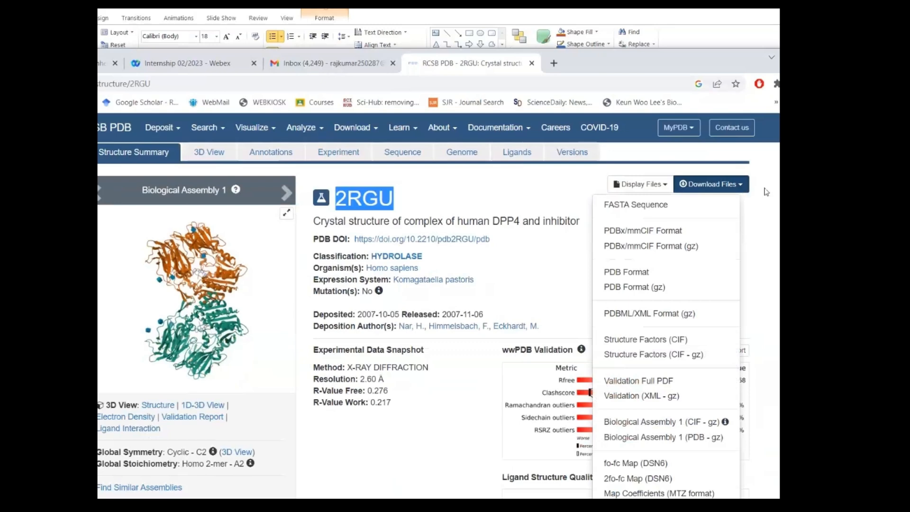
pyautogui.click(765, 191)
pyautogui.scroll(1, 644, 216)
pyautogui.scroll(2, 644, 216)
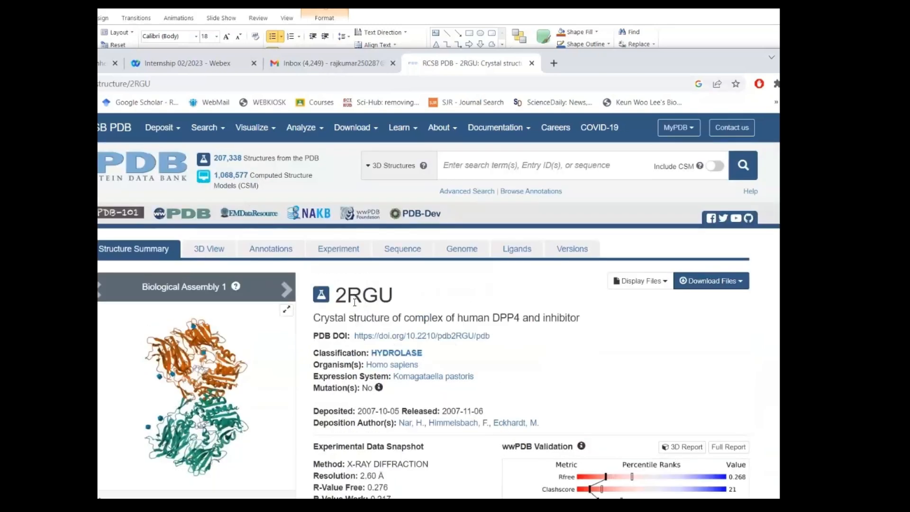
pyautogui.doubleClick(457, 301)
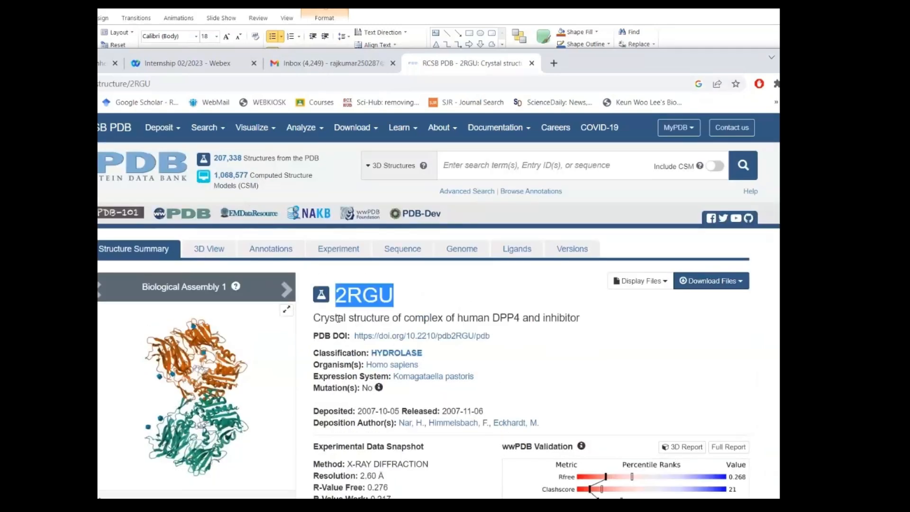
pyautogui.tripleClick(459, 318)
pyautogui.click(460, 318)
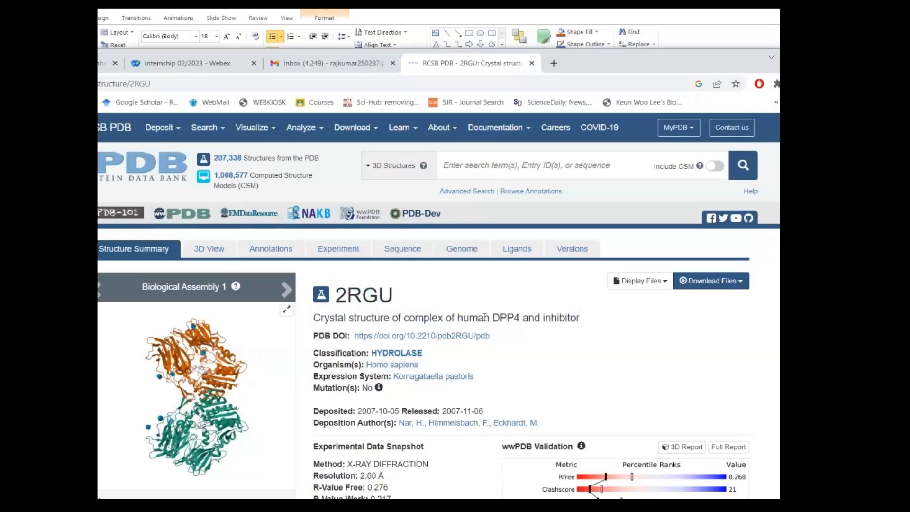
pyautogui.doubleClick(504, 318)
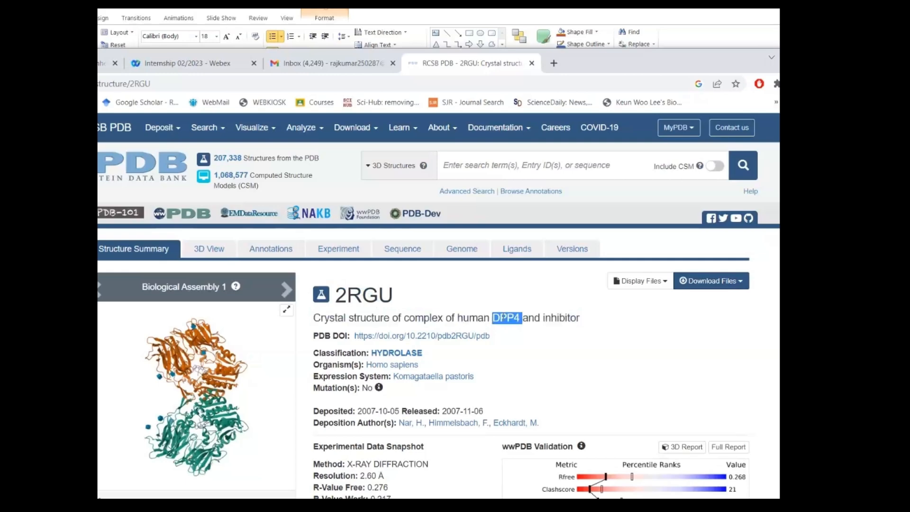
pyautogui.doubleClick(561, 318)
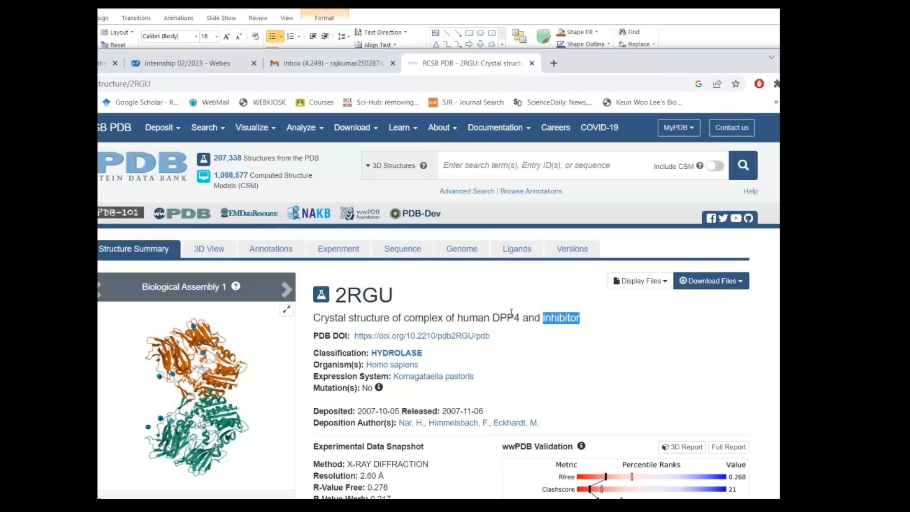
# - Examine the experimental method and resolution in the entry's Experimental Data Snapshot
pyautogui.scroll(-6, 511, 312)
pyautogui.scroll(4, 489, 354)
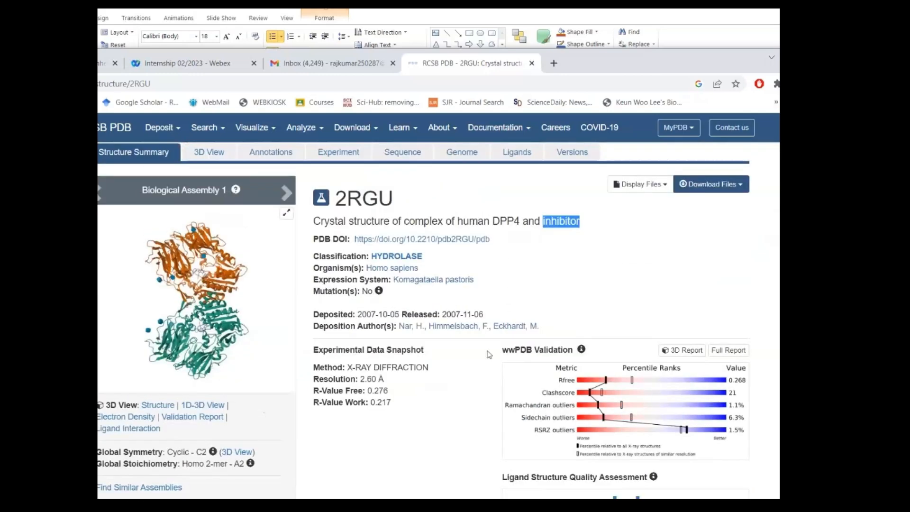
pyautogui.moveTo(347, 367); pyautogui.dragTo(429, 367)
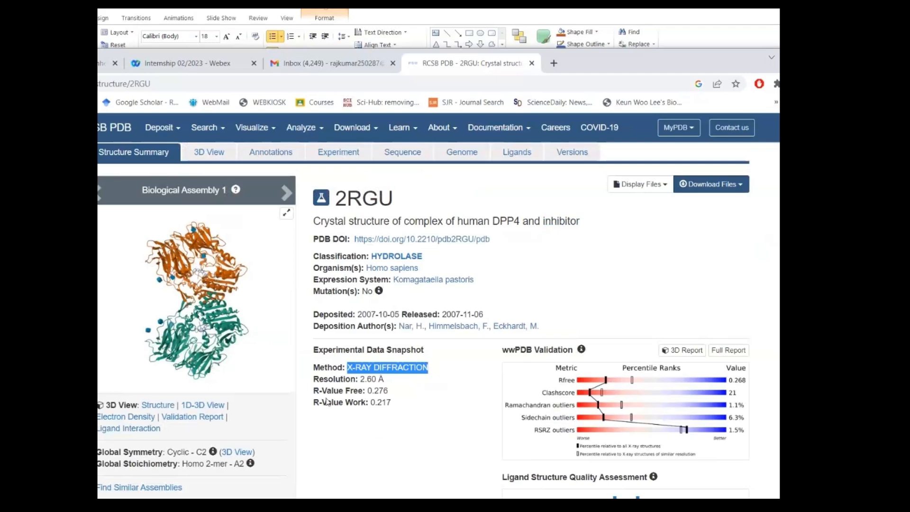
pyautogui.moveTo(360, 379); pyautogui.dragTo(386, 384)
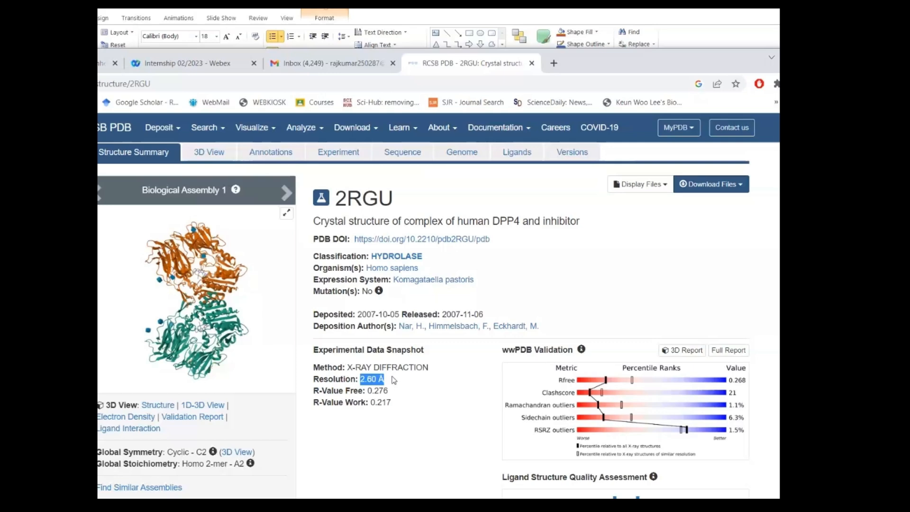
pyautogui.moveTo(360, 379); pyautogui.dragTo(382, 379)
# - Review the title of the primary citation in the 2RGU entry's Literature section
pyautogui.scroll(-12, 332, 379)
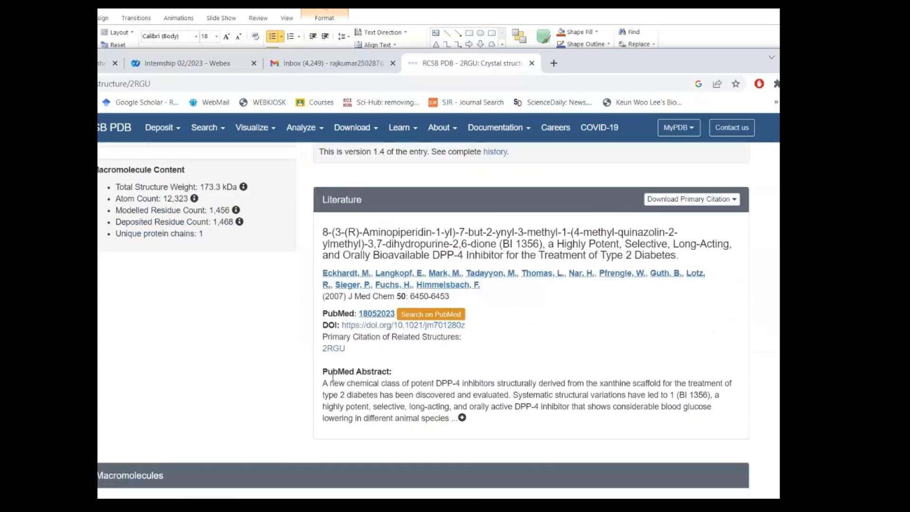
pyautogui.scroll(2, 334, 380)
pyautogui.scroll(3, 334, 380)
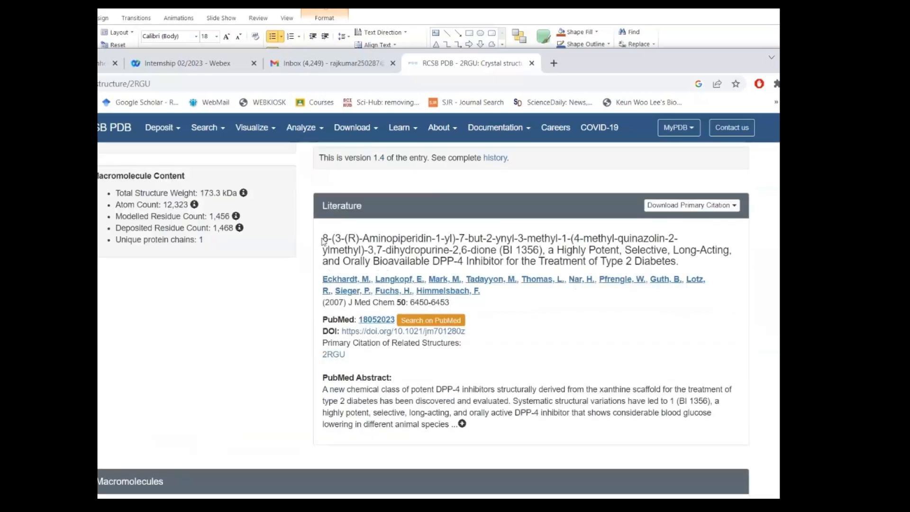
pyautogui.moveTo(322, 238); pyautogui.dragTo(676, 266)
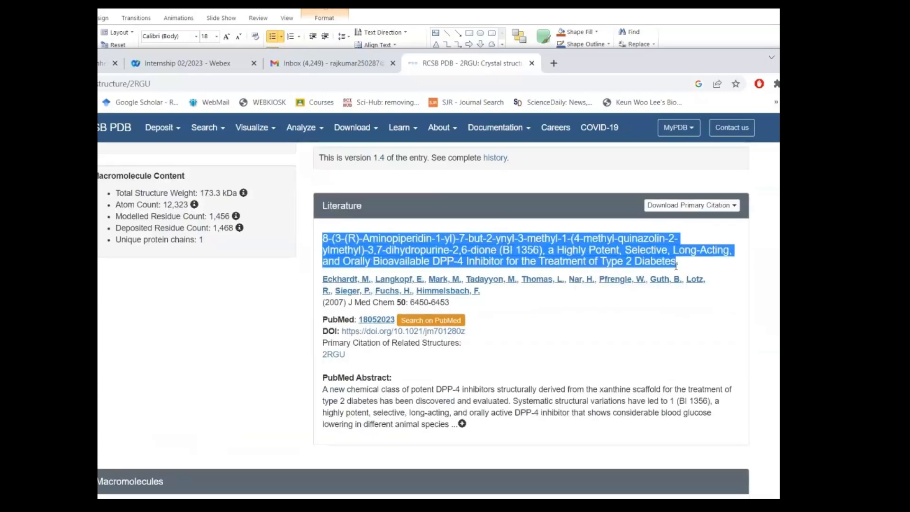
pyautogui.scroll(2, 615, 322)
pyautogui.scroll(5, 152, 334)
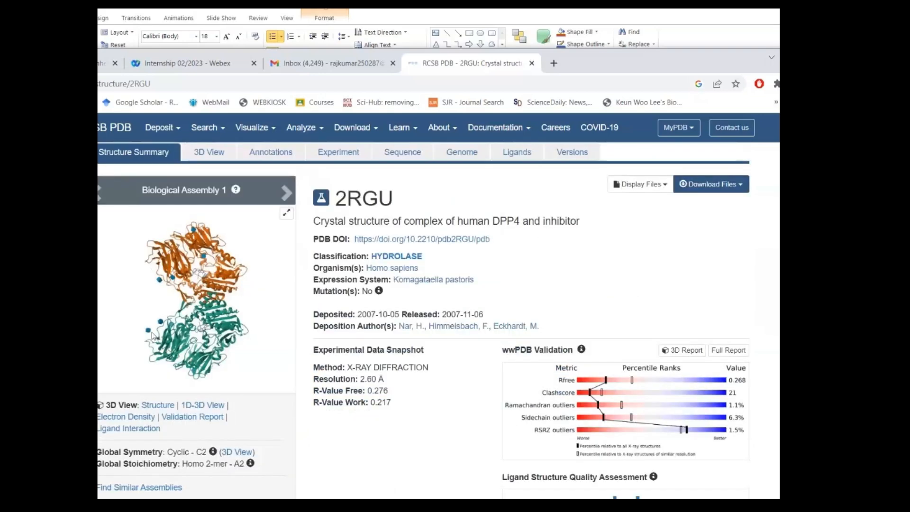
pyautogui.scroll(-7, 533, 321)
pyautogui.click(533, 321)
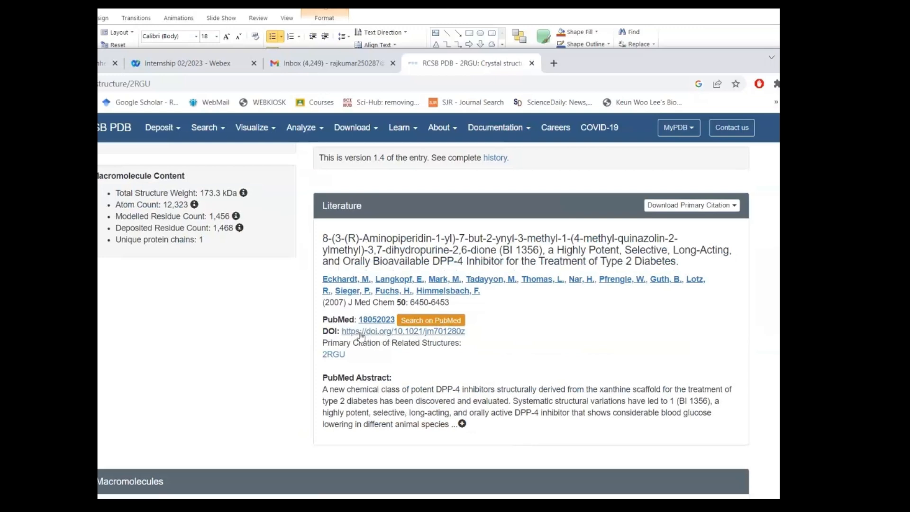
# - Open the PubMed record of the entry's primary citation and look through its abstract and related articles
pyautogui.click(424, 332)
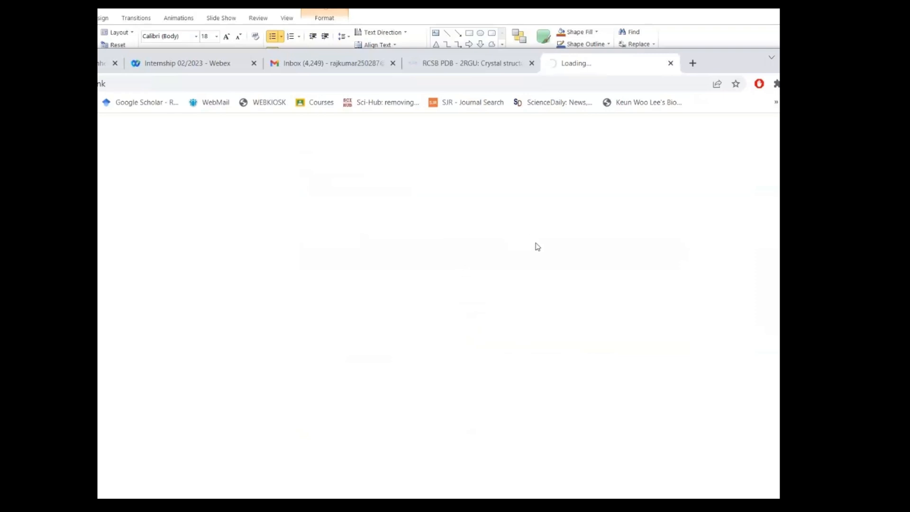
pyautogui.scroll(-2, 540, 263)
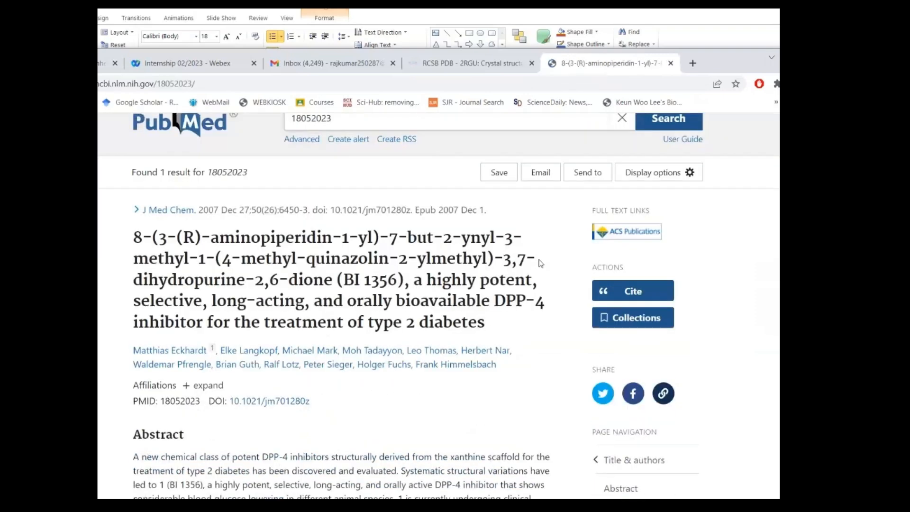
pyautogui.scroll(-12, 540, 263)
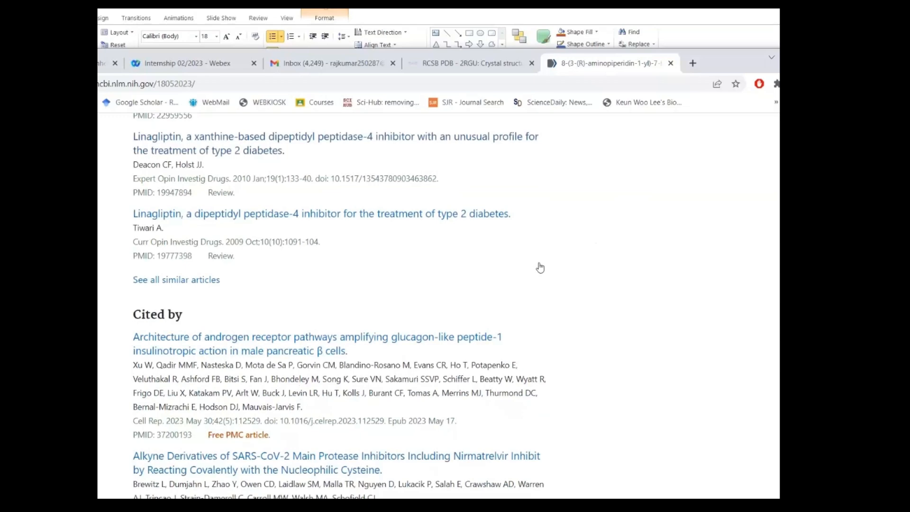
pyautogui.scroll(-5, 540, 267)
pyautogui.scroll(18, 540, 267)
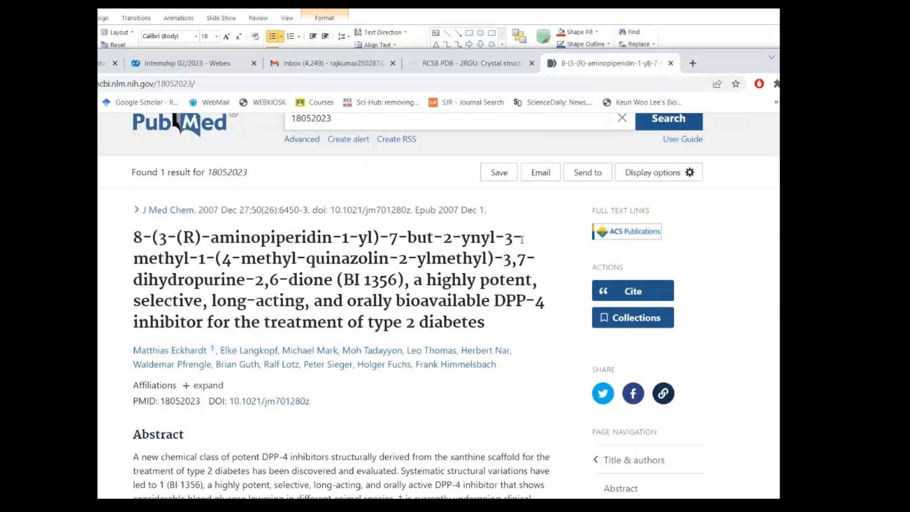
# - Return to the 2RGU entry, download the structure in PDB format, and show the downloaded file in its folder
pyautogui.click(504, 64)
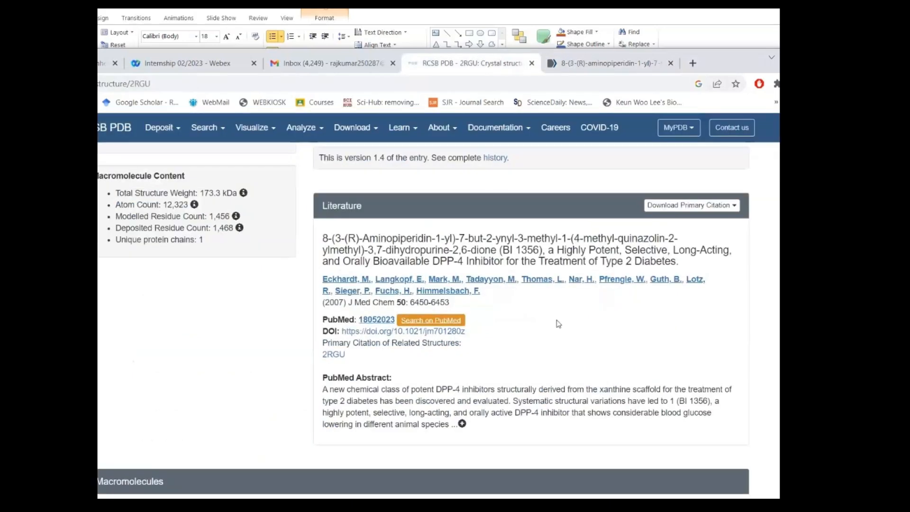
pyautogui.scroll(10, 558, 323)
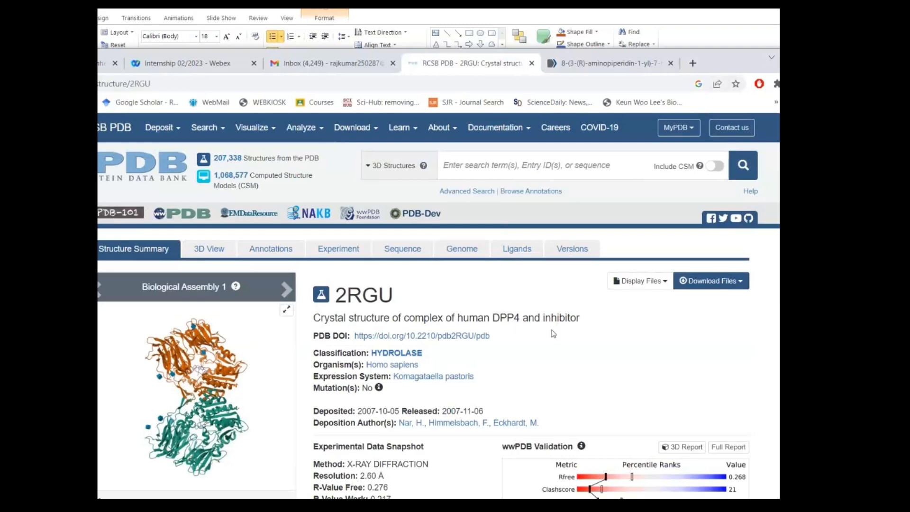
pyautogui.scroll(-2, 552, 333)
pyautogui.moveTo(456, 220); pyautogui.dragTo(557, 221)
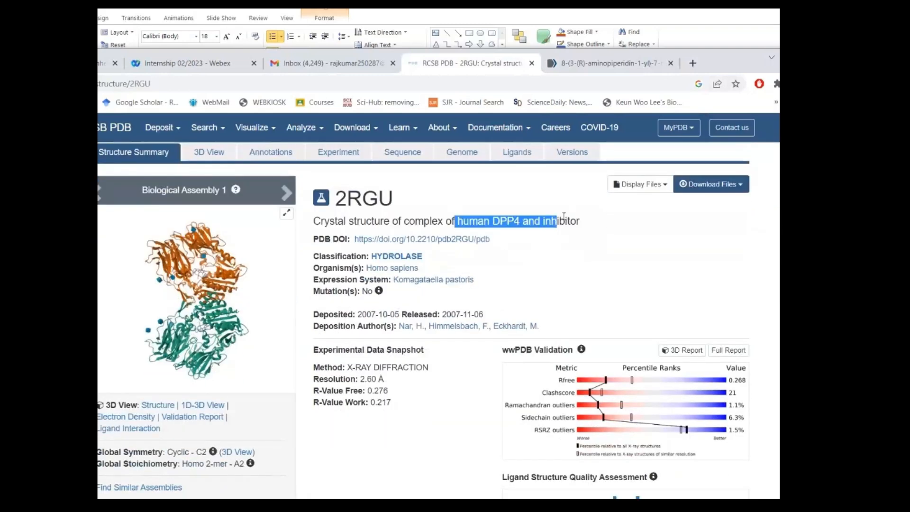
pyautogui.click(714, 221)
pyautogui.click(734, 194)
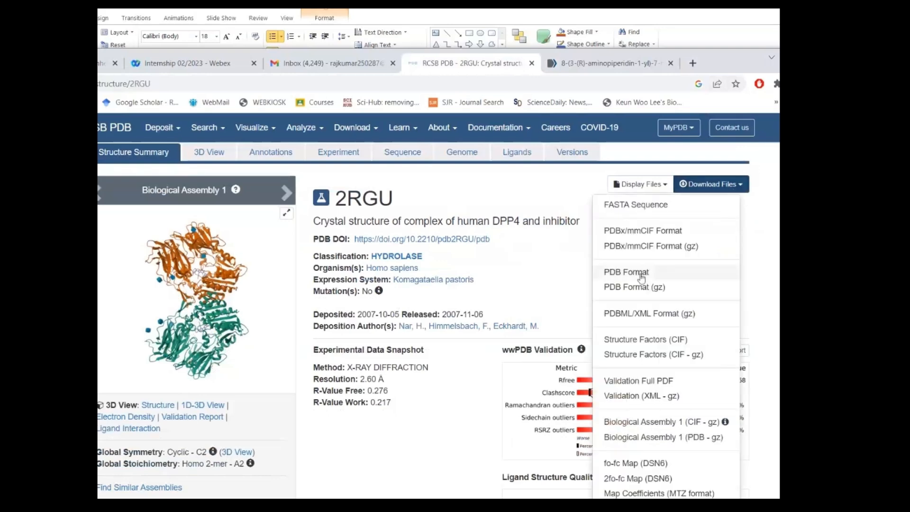
pyautogui.click(670, 274)
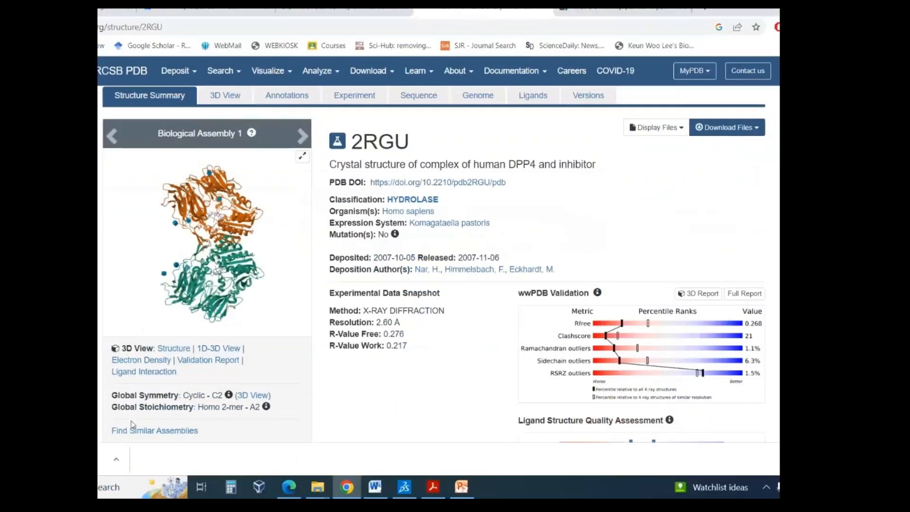
pyautogui.click(115, 459)
pyautogui.click(138, 425)
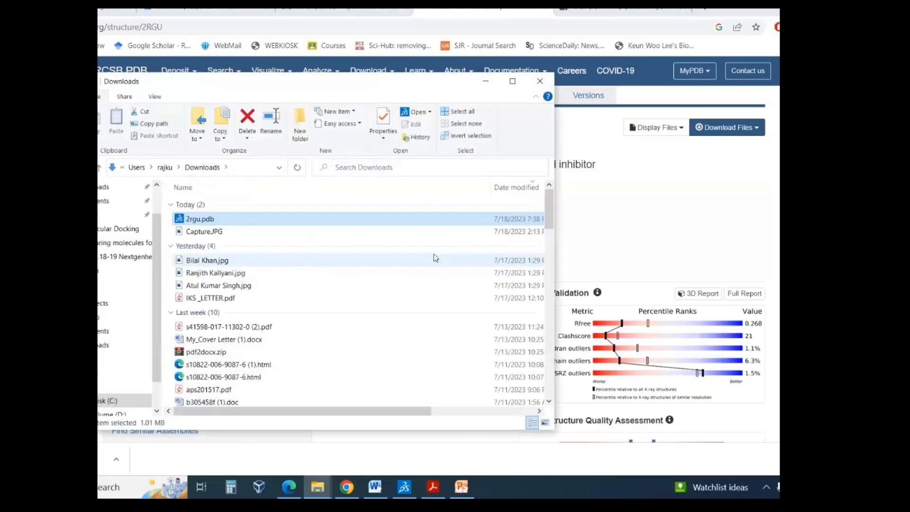
# - Switch to the nextgen folder window and go up to Local Disk (C:) to show where the folder is located
pyautogui.moveTo(323, 496)
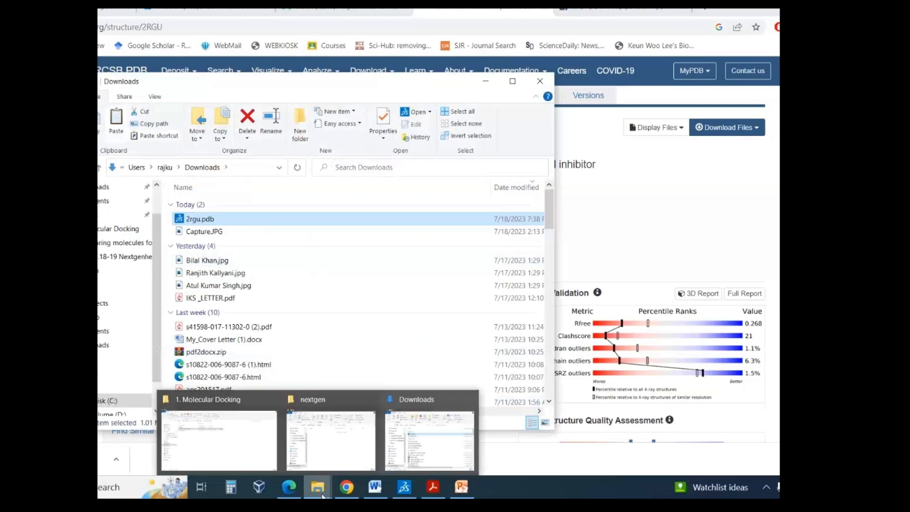
pyautogui.click(326, 465)
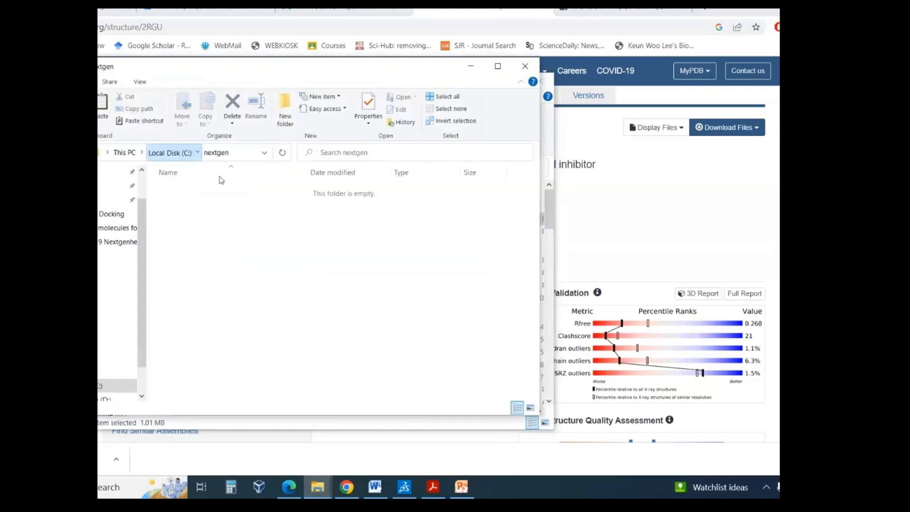
pyautogui.click(170, 151)
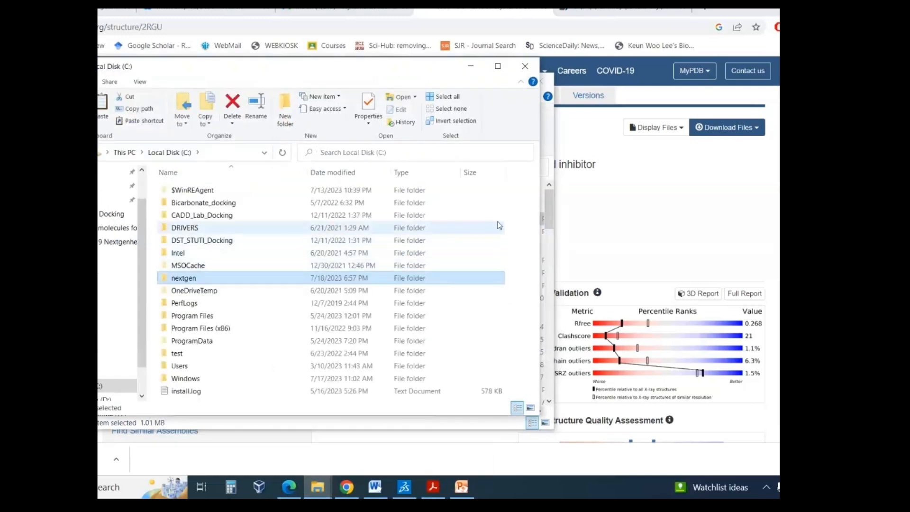
# - Switch to the Word docking protocol and review the important notes on updating Python and naming the working directory without gaps
pyautogui.click(375, 488)
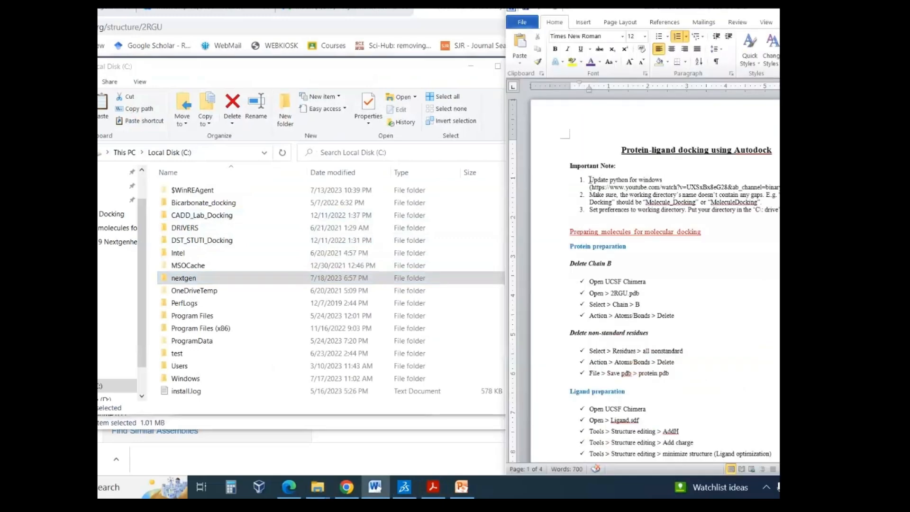
pyautogui.moveTo(589, 179); pyautogui.dragTo(647, 177)
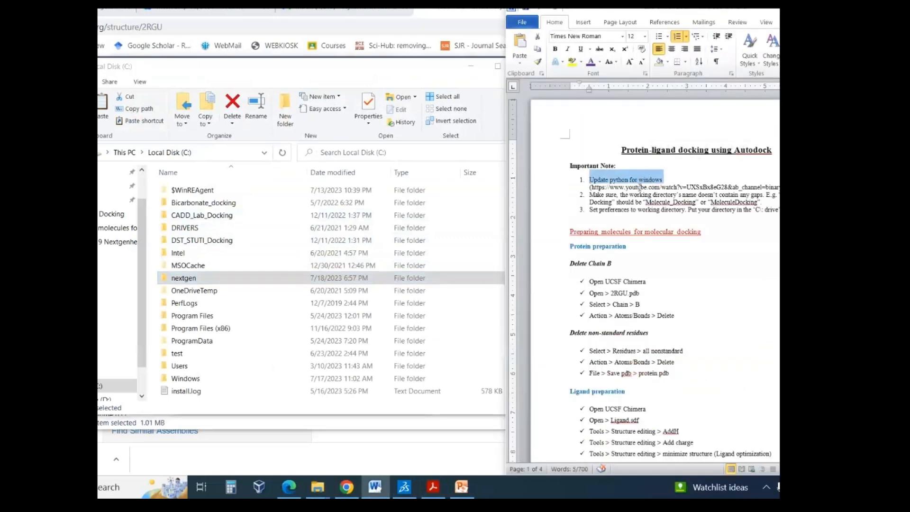
pyautogui.moveTo(592, 187); pyautogui.dragTo(779, 187)
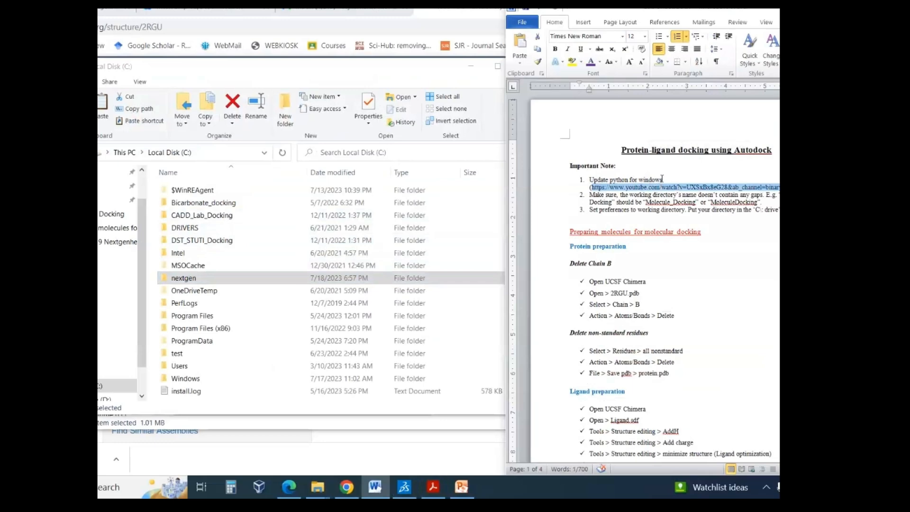
pyautogui.click(600, 194)
pyautogui.moveTo(600, 194); pyautogui.dragTo(684, 196)
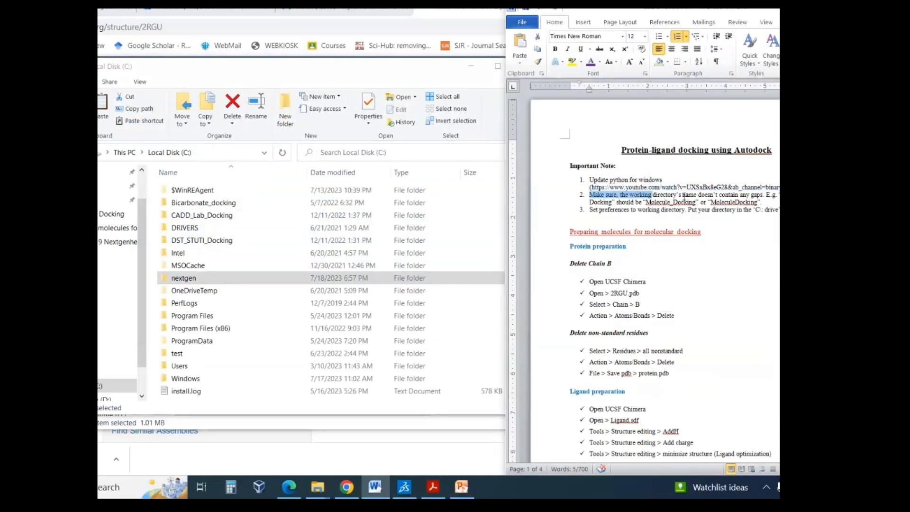
pyautogui.click(683, 195)
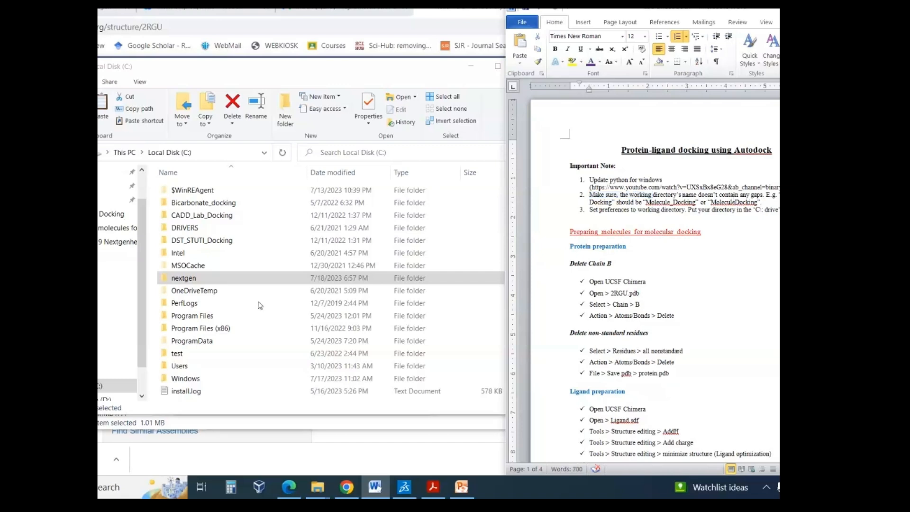
# - Rename the nextgen folder on Local Disk (C:) as "next gen helper"
pyautogui.click(205, 277)
pyautogui.click(183, 278)
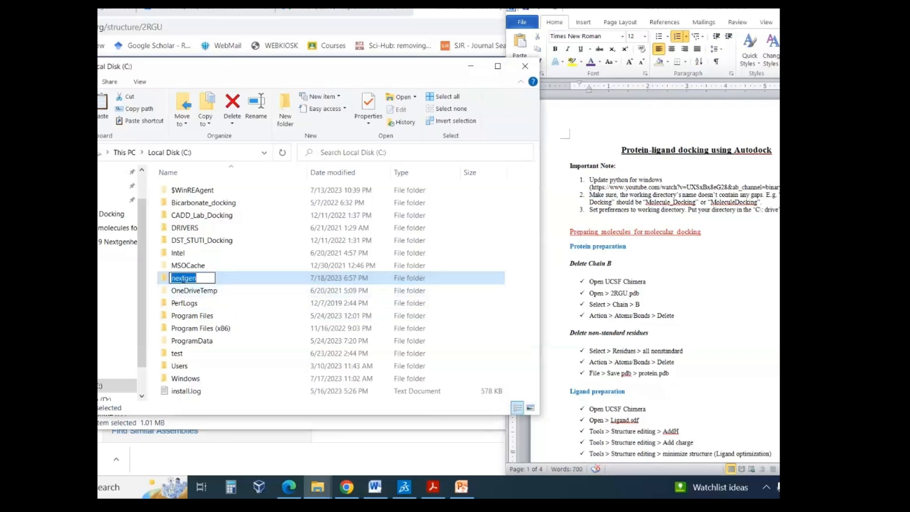
pyautogui.click(185, 279)
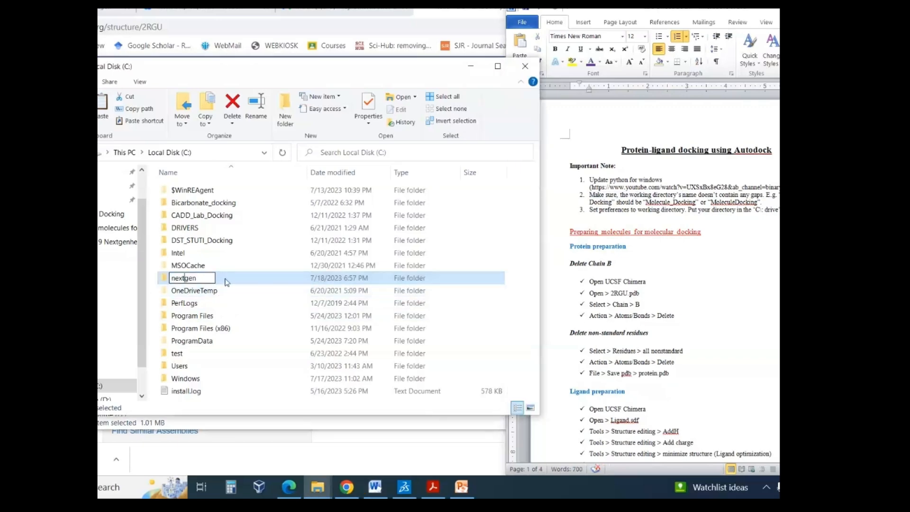
pyautogui.click(205, 279)
pyautogui.write('helper')
pyautogui.press('Return')
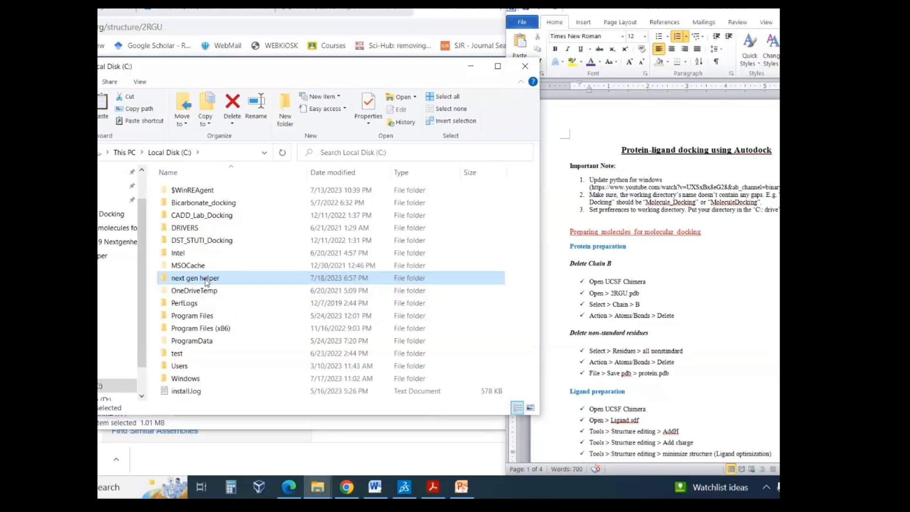
# - Remove the spaces from the "next gen helper" folder name so that it reads nextgenhelper
pyautogui.click(206, 281)
pyautogui.click(200, 278)
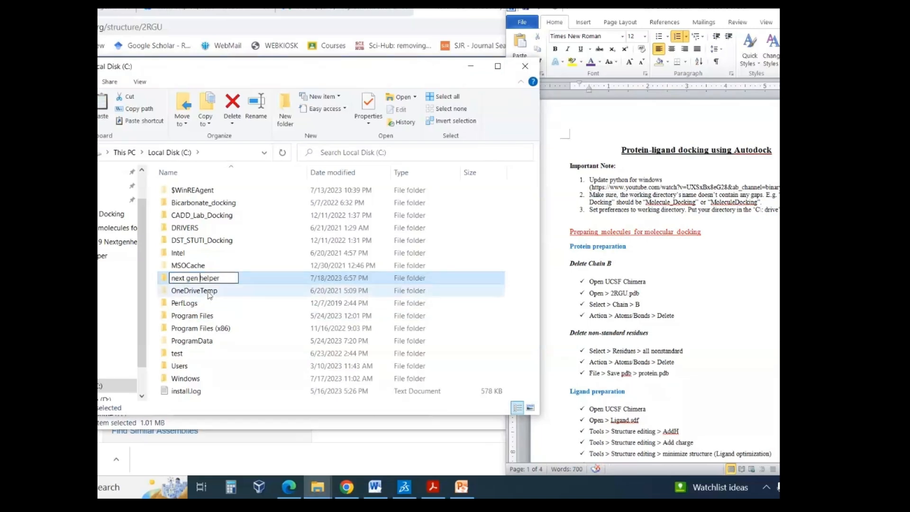
pyautogui.press('BackSpace')
pyautogui.write('_')
pyautogui.press('Left')
pyautogui.press('Left')
pyautogui.press('BackSpace')
pyautogui.write('_')
pyautogui.press('BackSpace')
pyautogui.press('Right')
pyautogui.press('Delete')
pyautogui.press('Return')
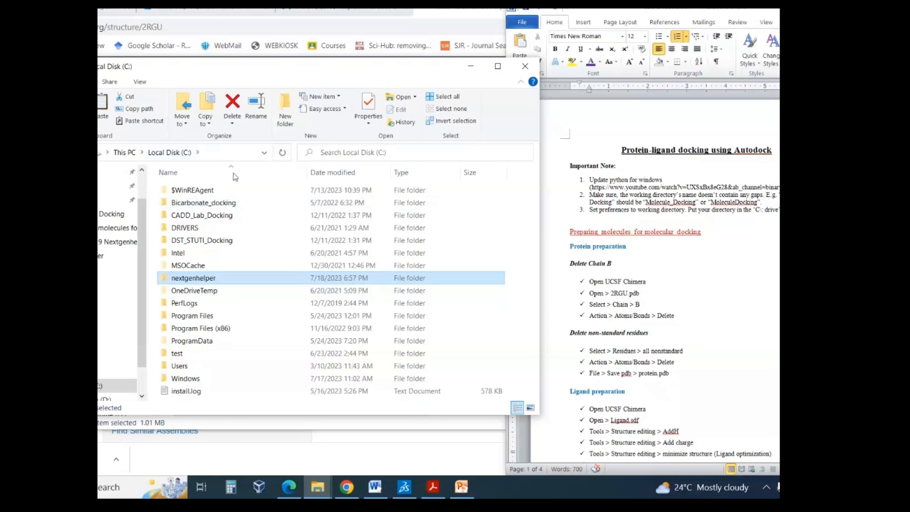
pyautogui.click(522, 224)
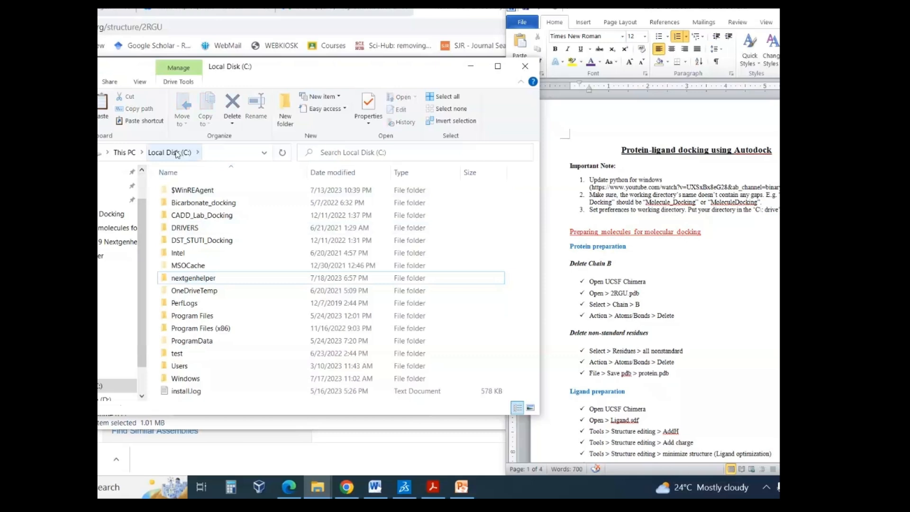
# - Open the nextgenhelper folder, starting from This PC and going through Local Disk (C:)
pyautogui.click(126, 153)
pyautogui.click(244, 344)
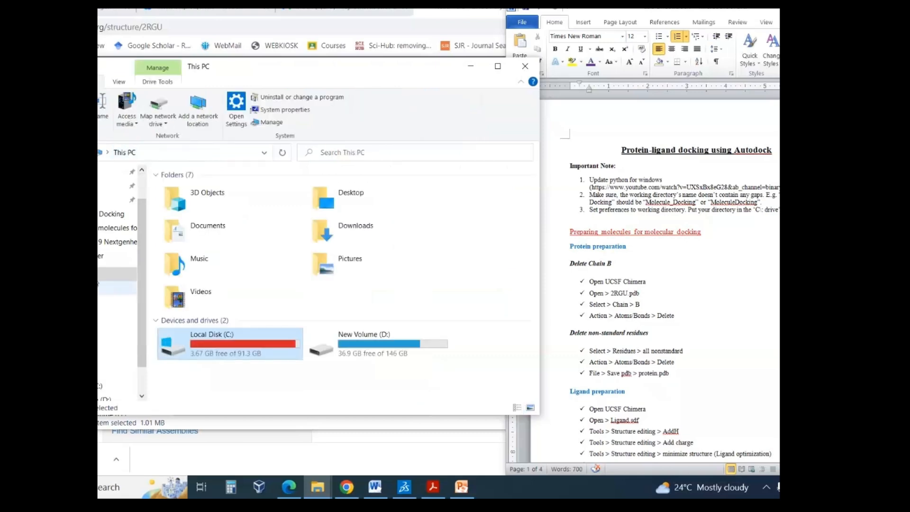
pyautogui.doubleClick(245, 344)
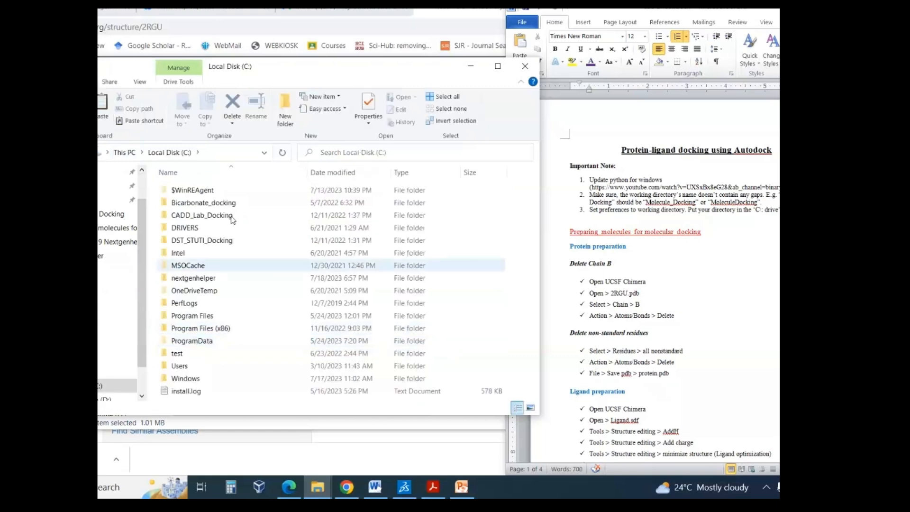
pyautogui.click(205, 280)
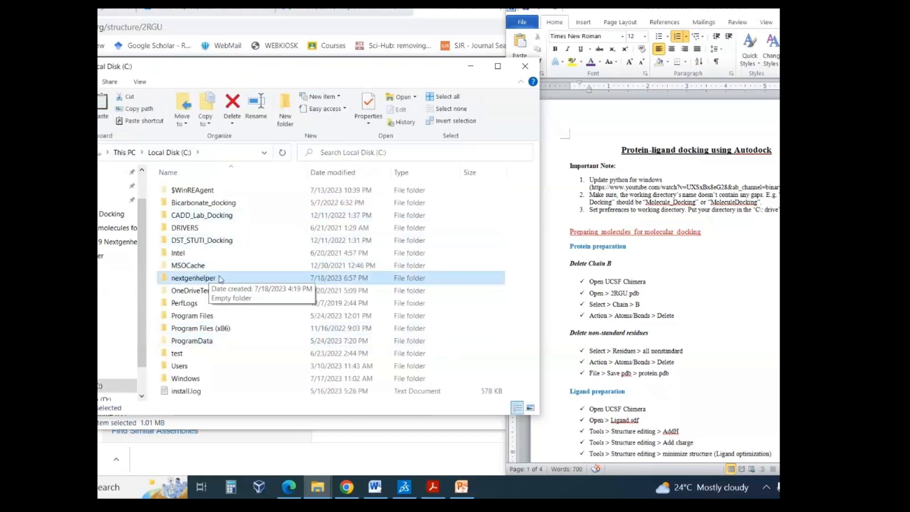
pyautogui.doubleClick(220, 278)
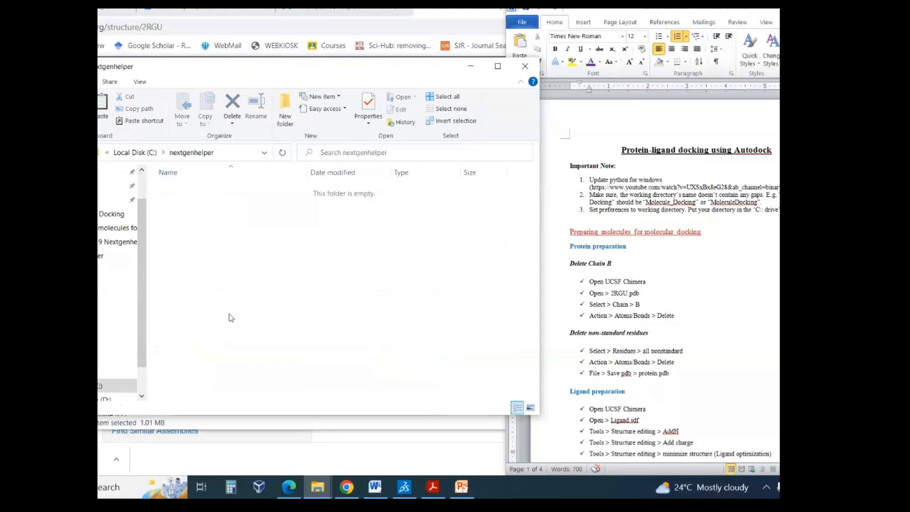
# - Paste the copied 2rgu.pdb file into the nextgenhelper folder
pyautogui.click(231, 154)
pyautogui.click(270, 288)
pyautogui.hotkey('ctrl', 'v')
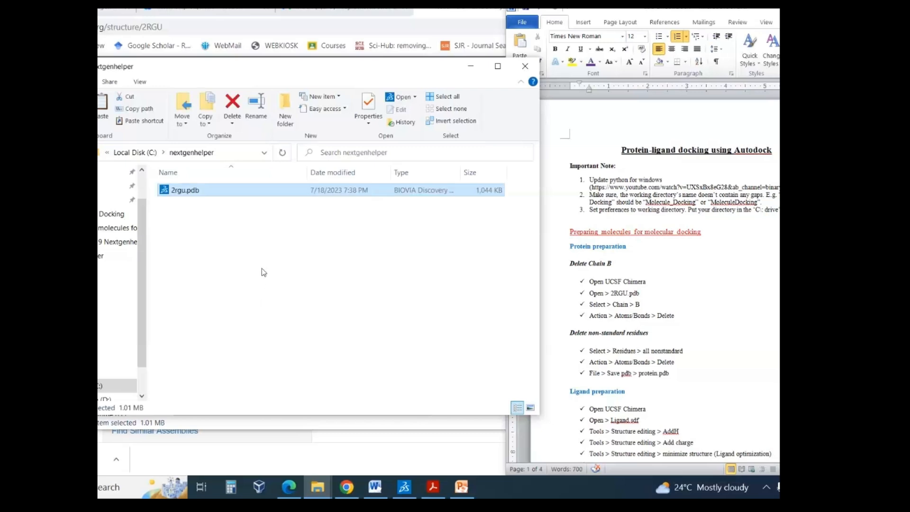
pyautogui.click(263, 272)
# - Switch to the PowerPoint slide on software and files needed, and review the PubChem link for the Linagliptin ligand file
pyautogui.moveTo(335, 492)
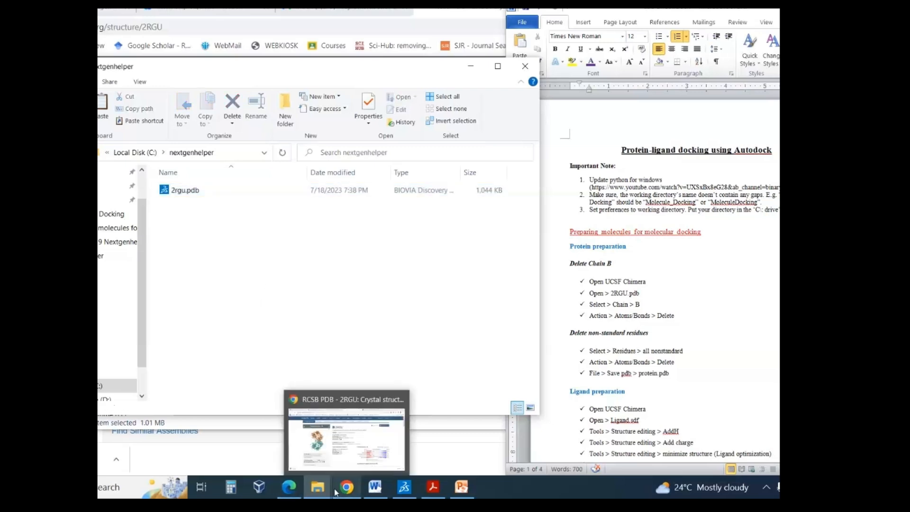
pyautogui.click(340, 468)
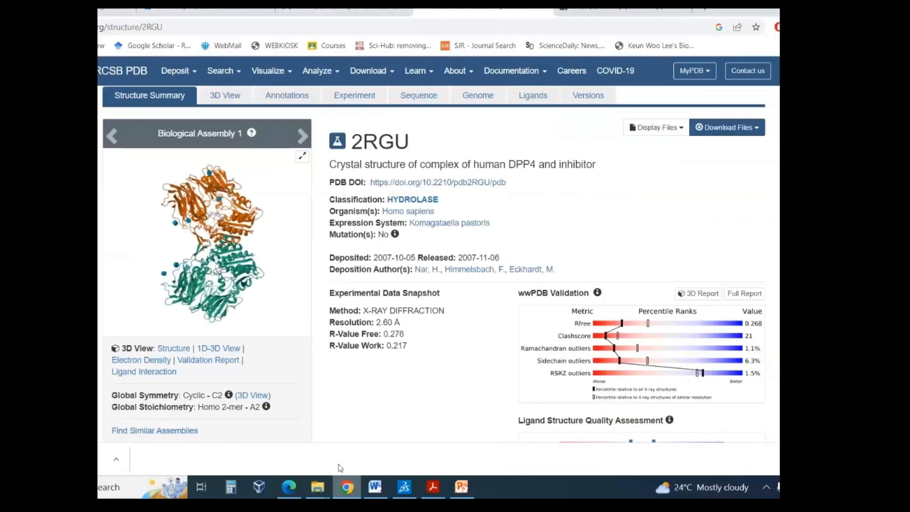
pyautogui.click(386, 483)
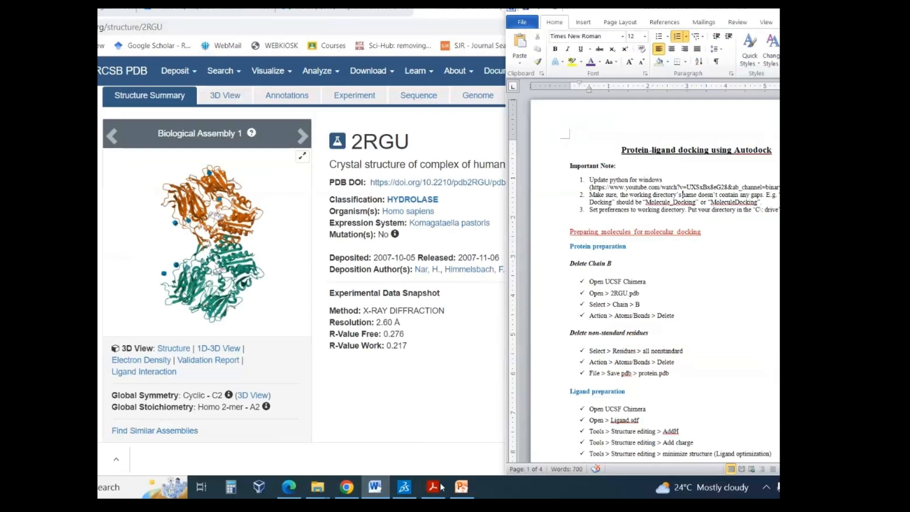
pyautogui.click(461, 487)
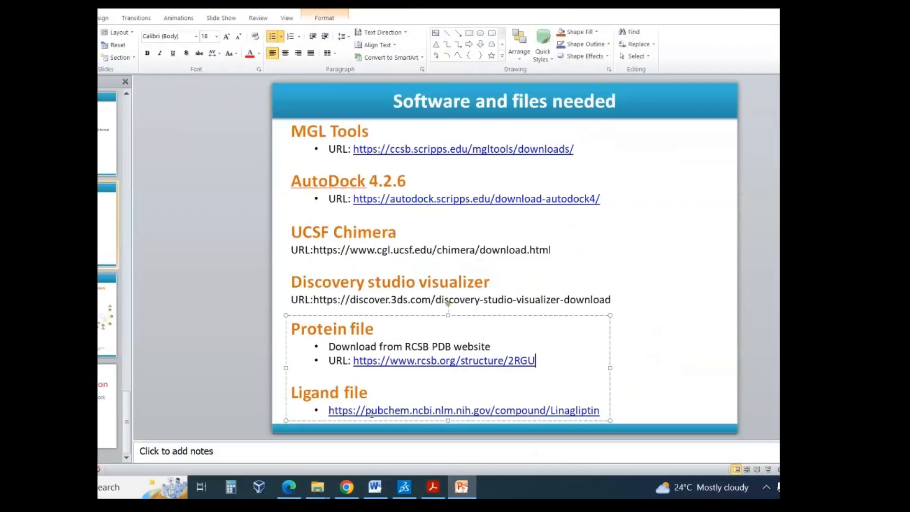
pyautogui.click(329, 409)
pyautogui.doubleClick(577, 411)
pyautogui.click(564, 412)
# - Switch to Chrome and search Google for "pubchem linagliptin" in a new tab
pyautogui.click(346, 486)
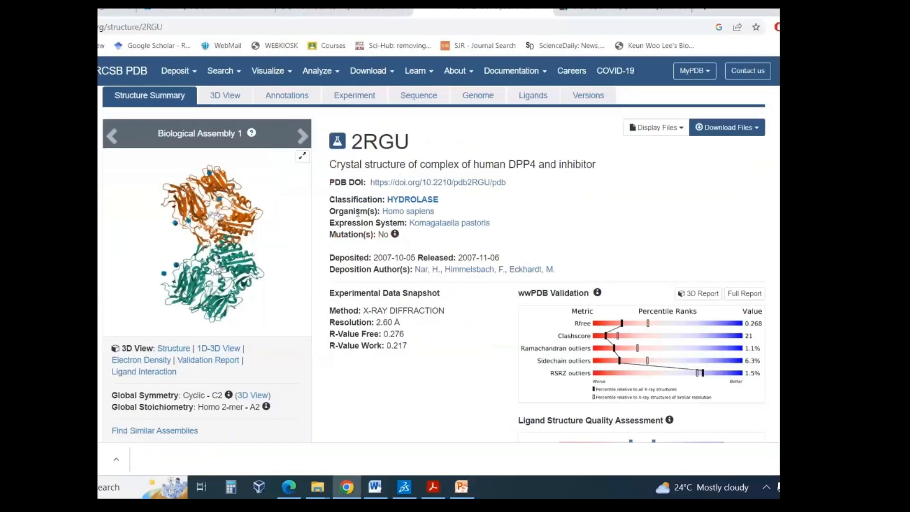
pyautogui.click(705, 11)
pyautogui.write('pubche')
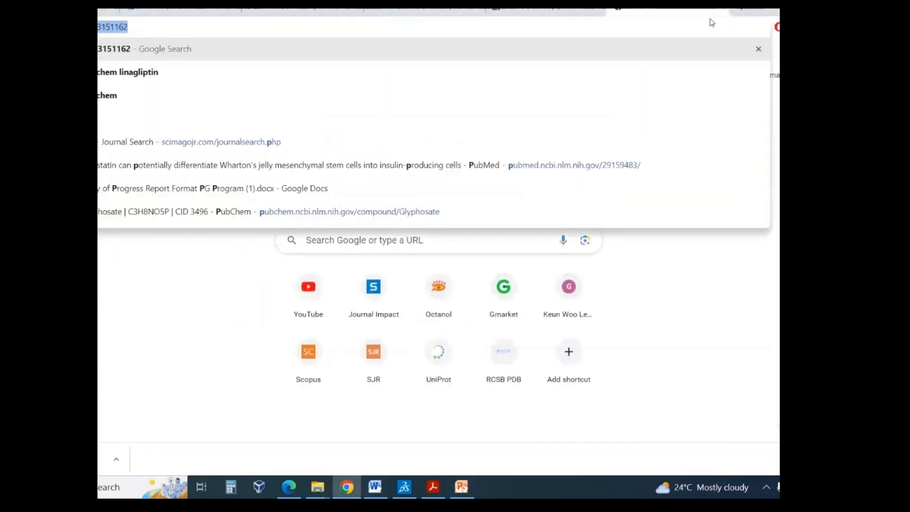
pyautogui.press('Return')
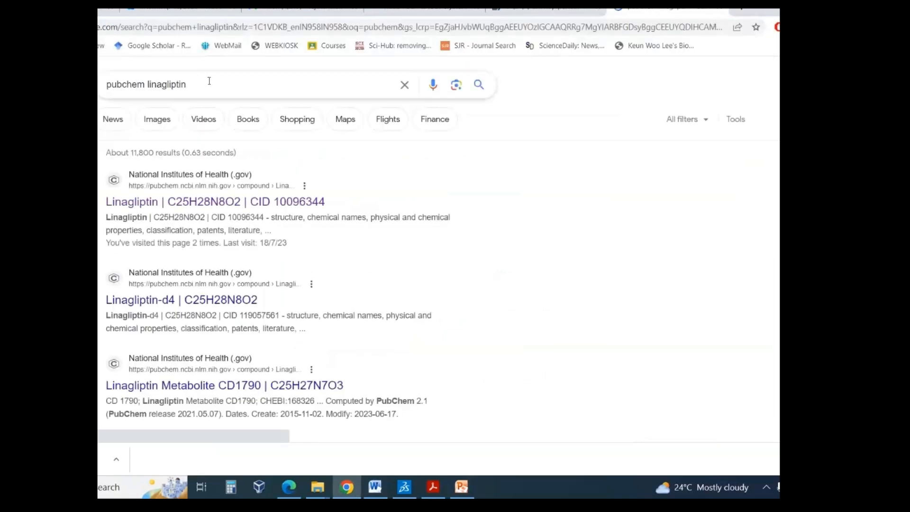
# - Open the PubChem compound page for Linagliptin (CID 10096344) from the search results and check the compound title
pyautogui.doubleClick(219, 82)
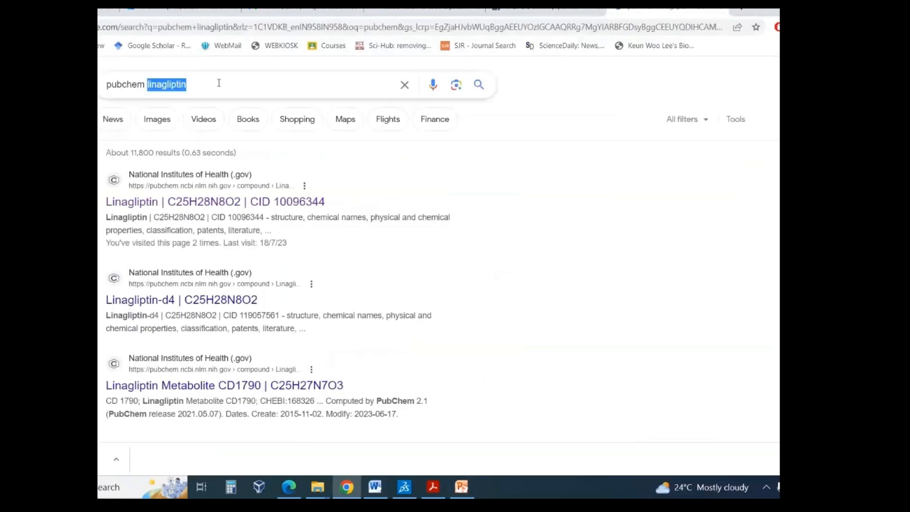
pyautogui.click(220, 83)
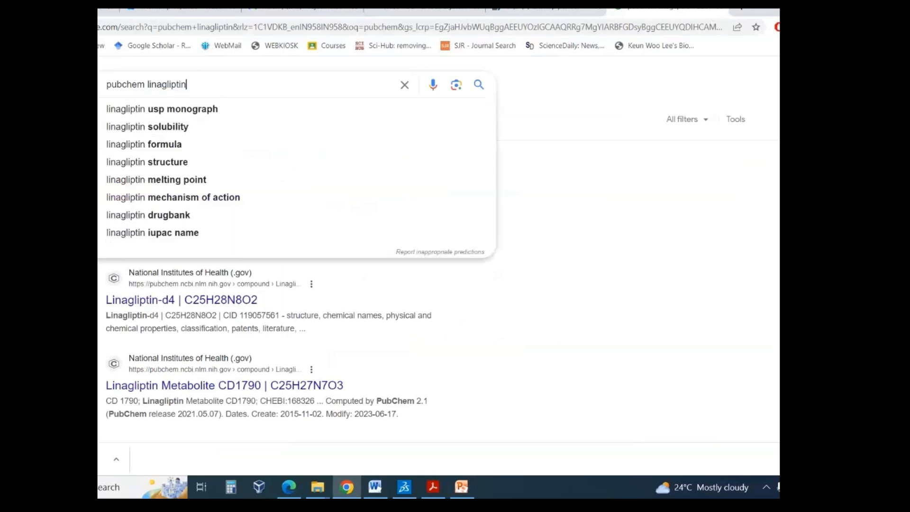
pyautogui.click(98, 193)
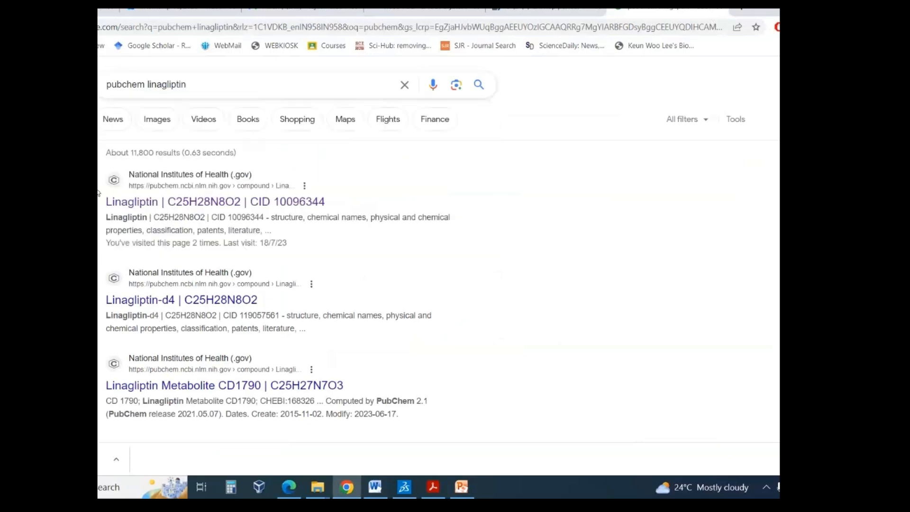
pyautogui.click(130, 204)
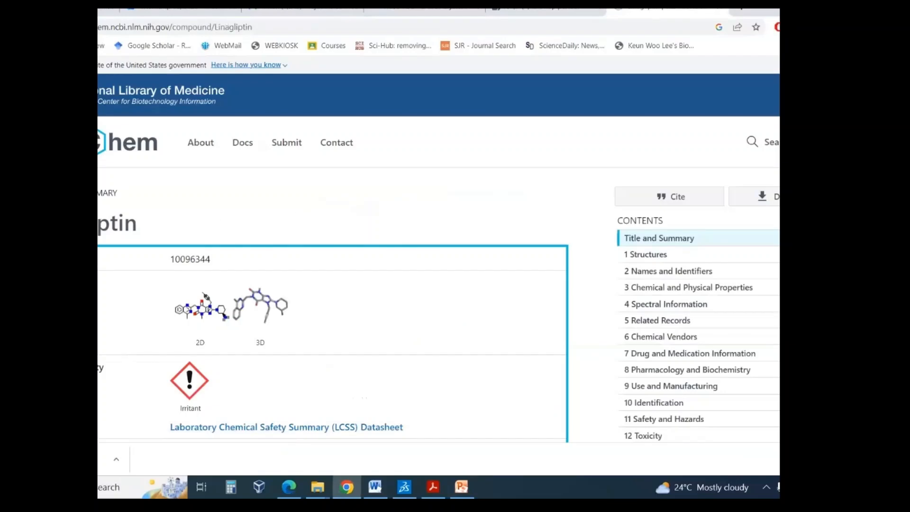
pyautogui.doubleClick(152, 225)
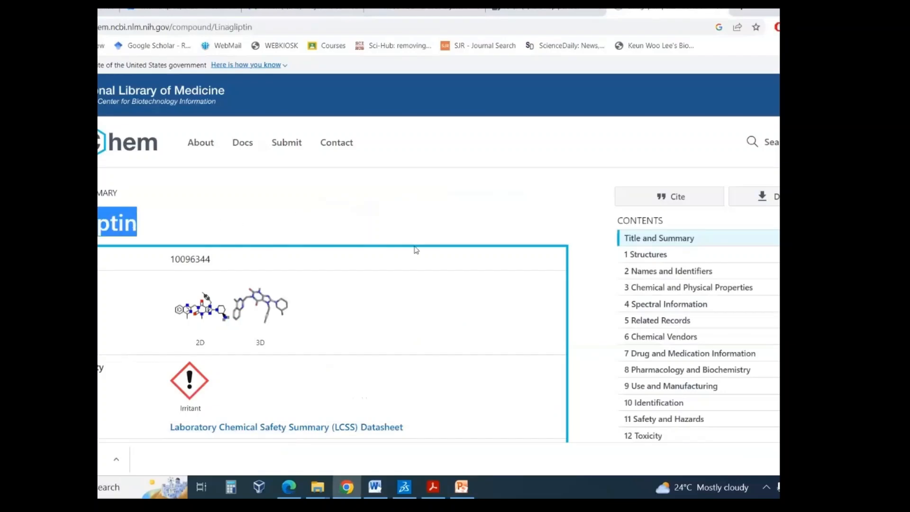
pyautogui.click(393, 227)
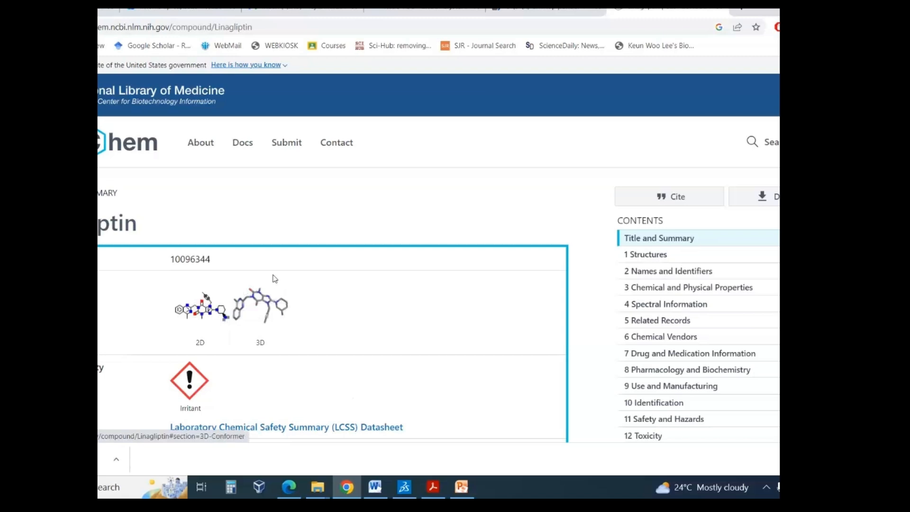
# - Examine Linagliptin's 3D conformer, rotating the model, and compare it with the 2D structure
pyautogui.click(259, 303)
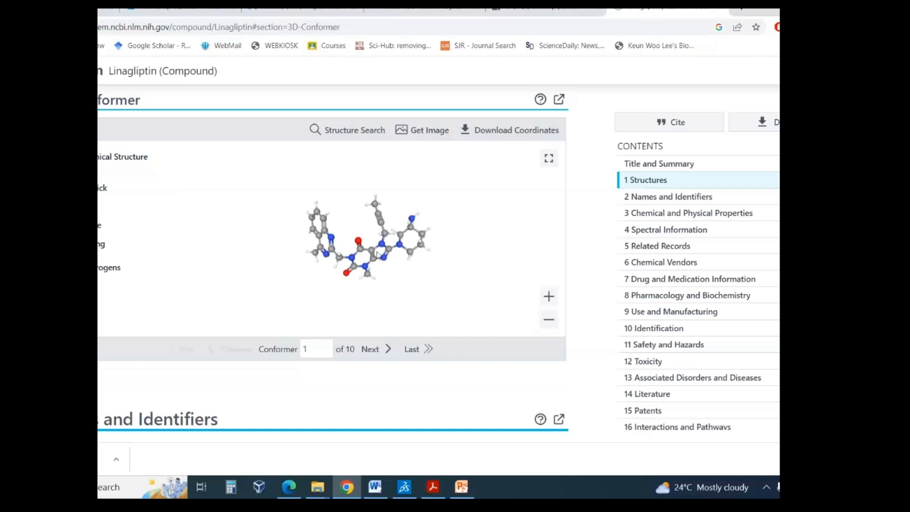
pyautogui.moveTo(376, 251); pyautogui.dragTo(348, 220)
pyautogui.scroll(10, 348, 219)
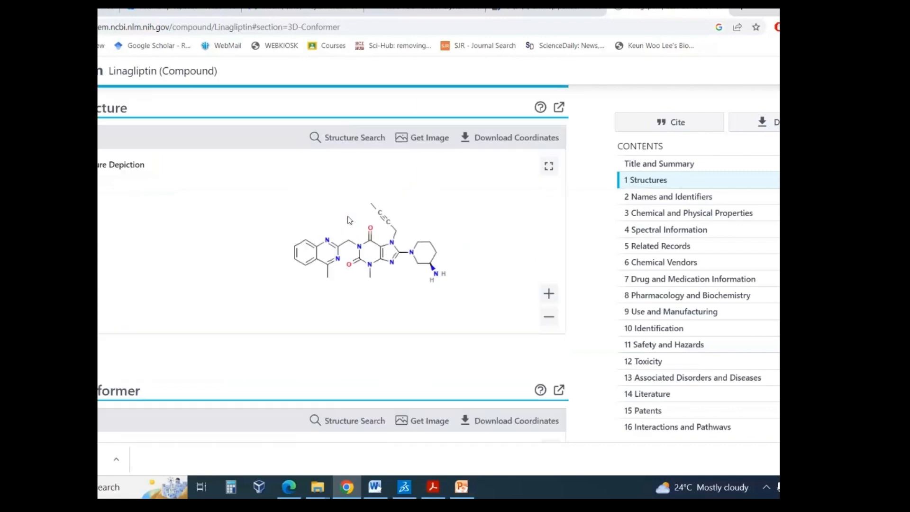
pyautogui.scroll(-4, 348, 219)
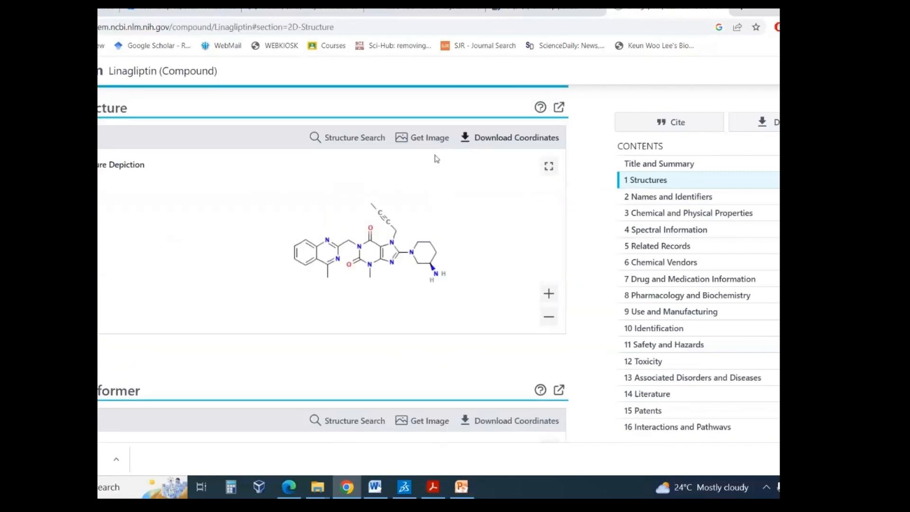
# - Download the coordinates of Linagliptin's 3D conformer in SDF format
pyautogui.scroll(-1, 383, 249)
pyautogui.scroll(-5, 382, 249)
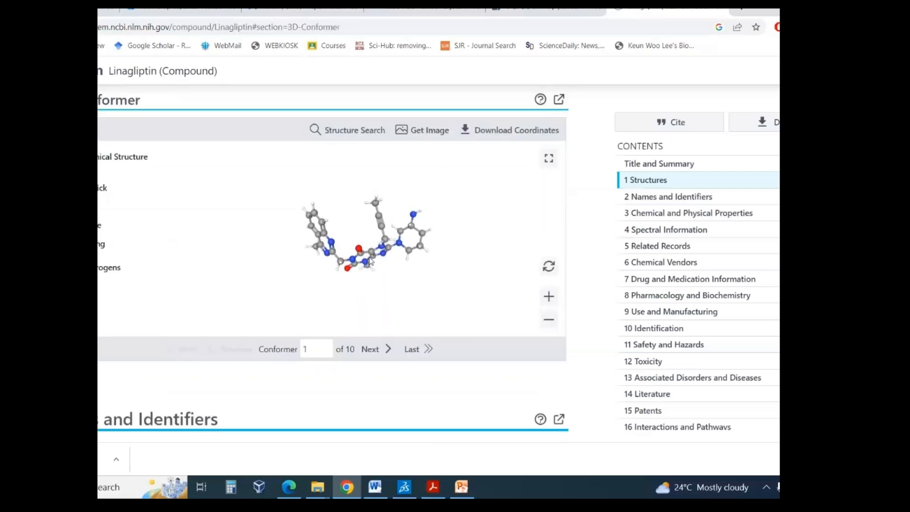
pyautogui.click(467, 131)
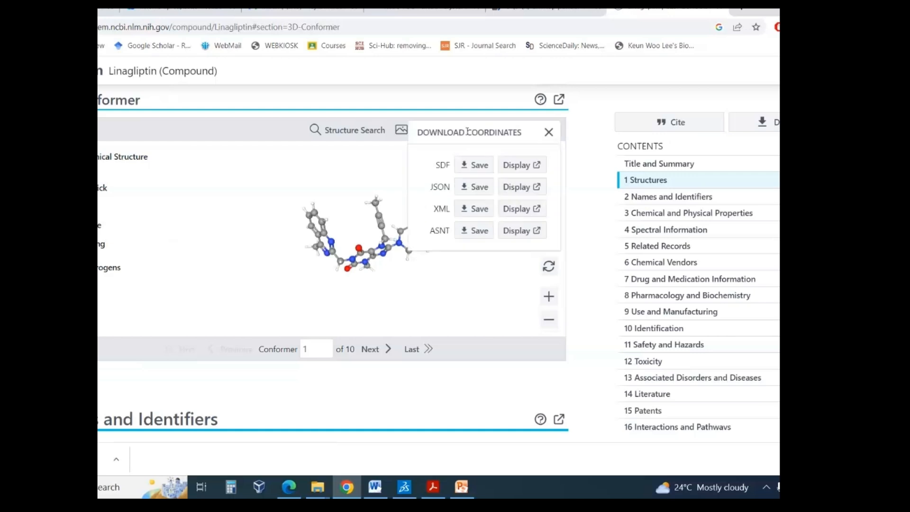
pyautogui.click(467, 166)
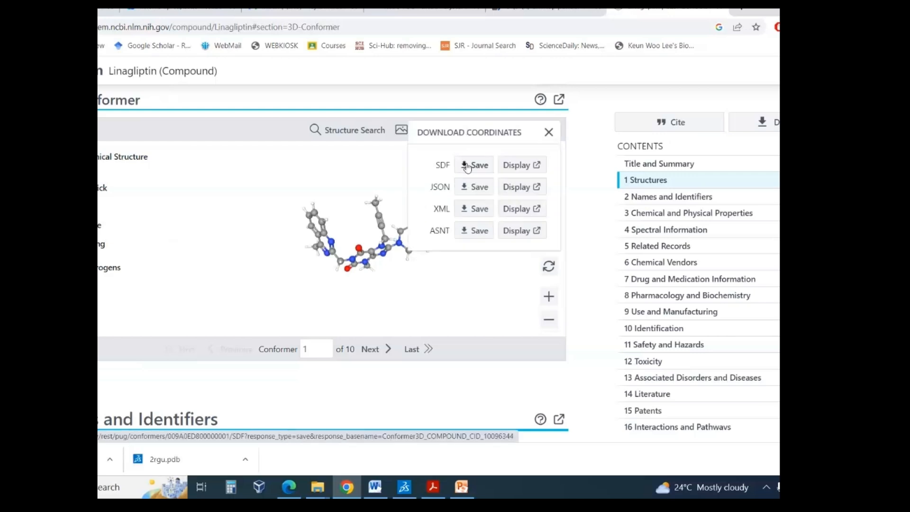
# - Copy Conformer3D_COMPOUND_CID_10096344.sdf from the Downloads folder into C:\nextgenhelper and close the Downloads window
pyautogui.click(117, 459)
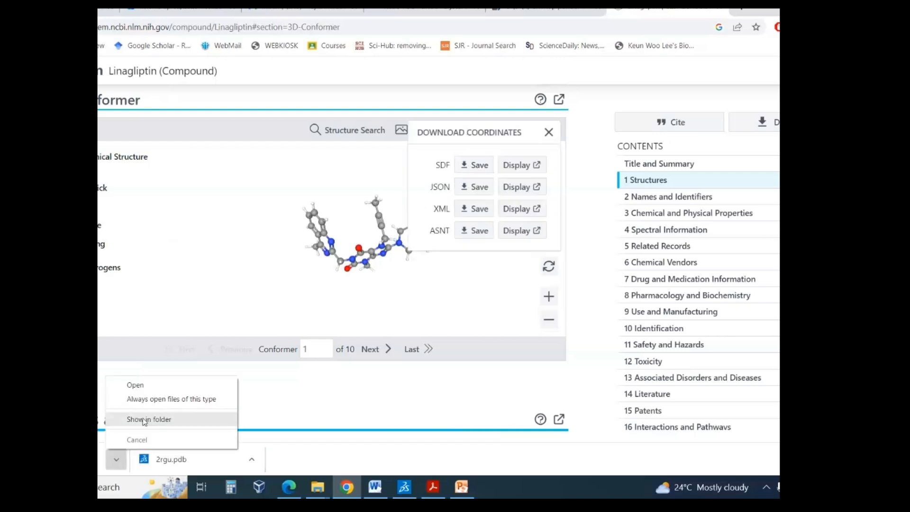
pyautogui.click(144, 420)
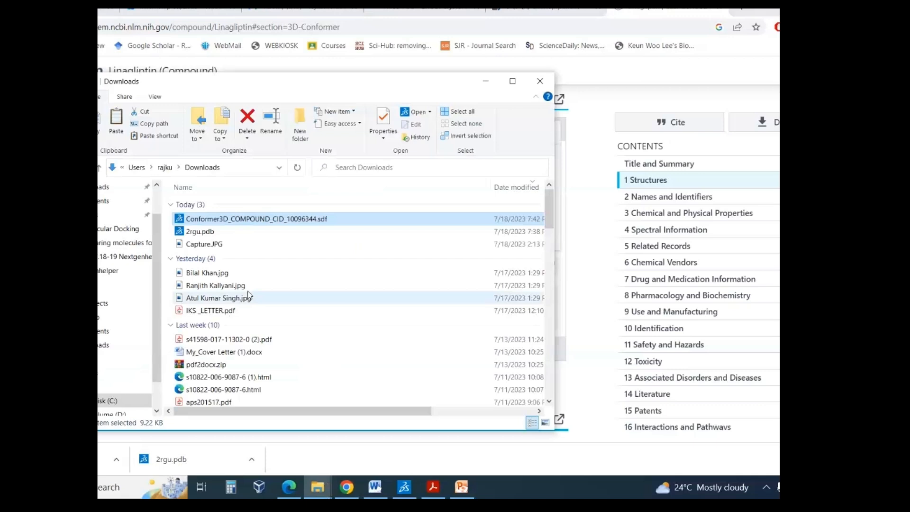
pyautogui.click(325, 495)
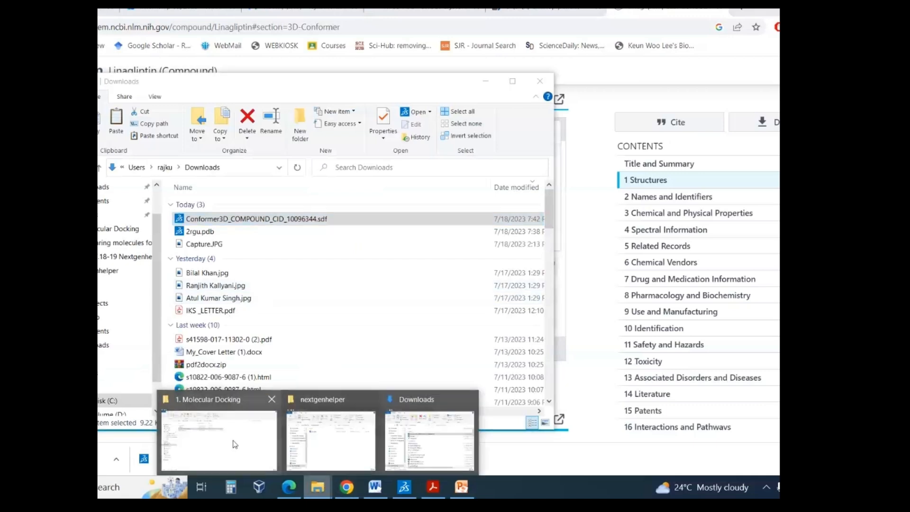
pyautogui.click(234, 444)
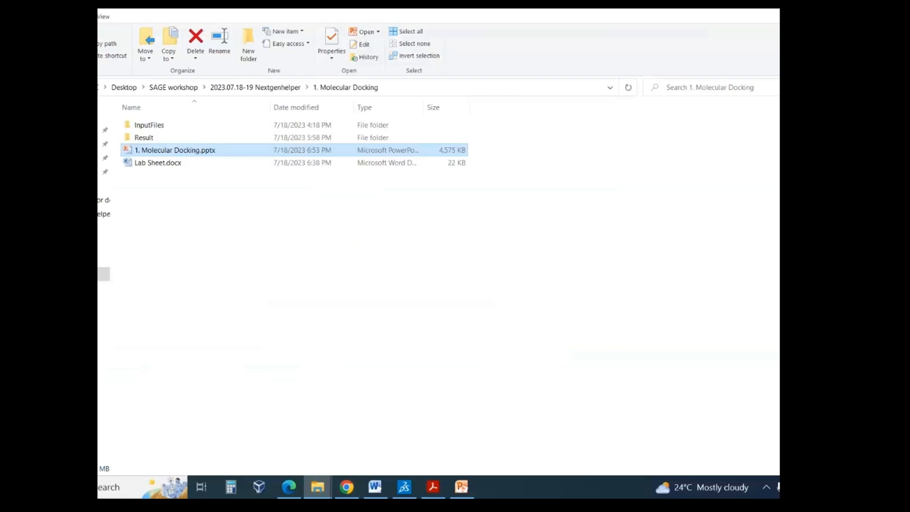
pyautogui.click(317, 486)
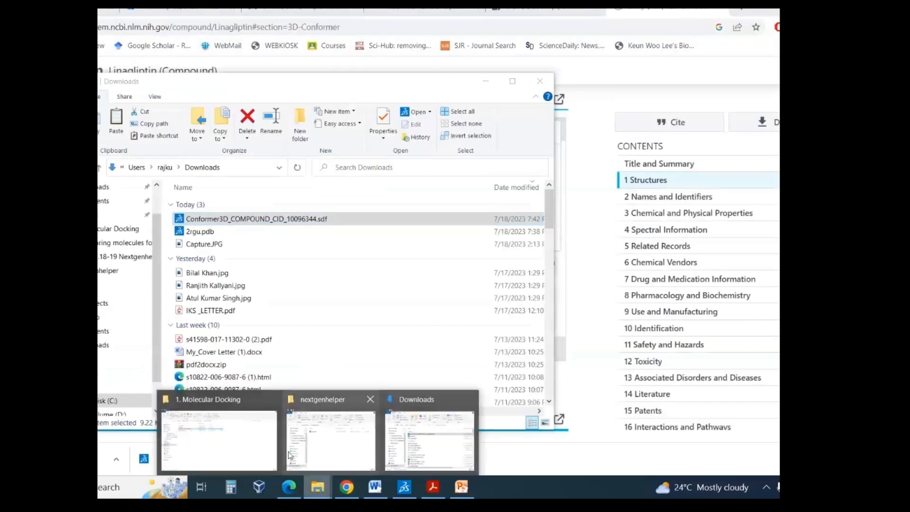
pyautogui.click(290, 454)
pyautogui.hotkey('ctrl', 'v')
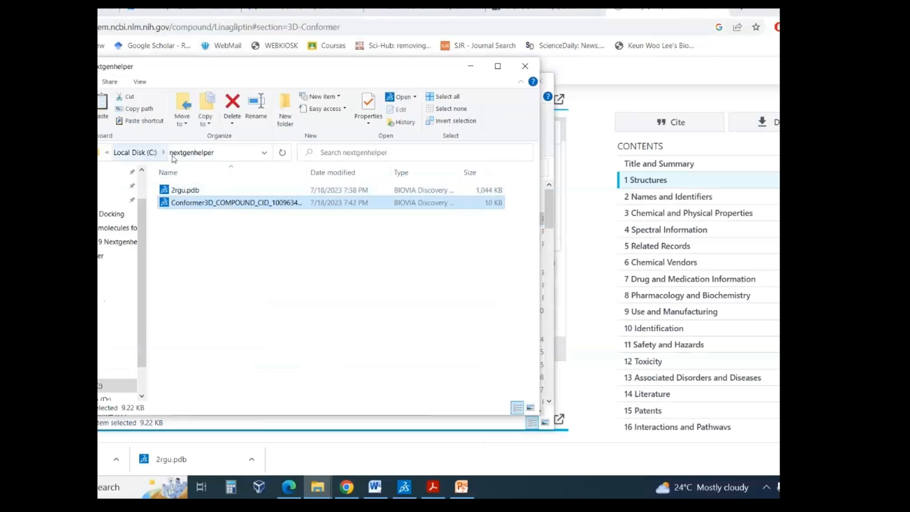
pyautogui.click(232, 245)
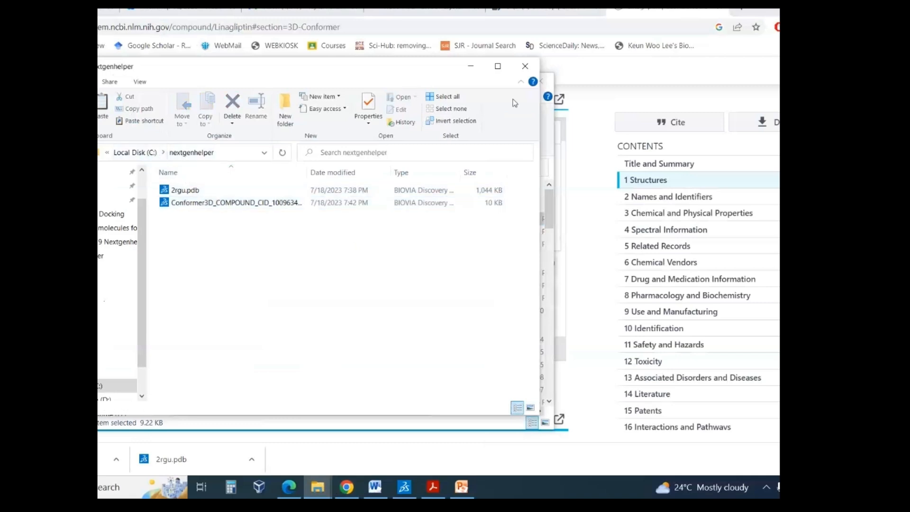
pyautogui.click(550, 85)
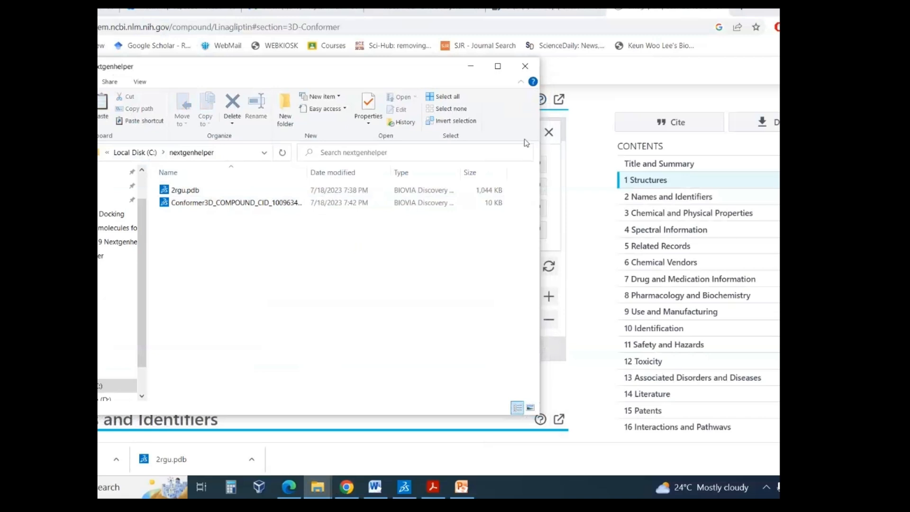
pyautogui.click(324, 488)
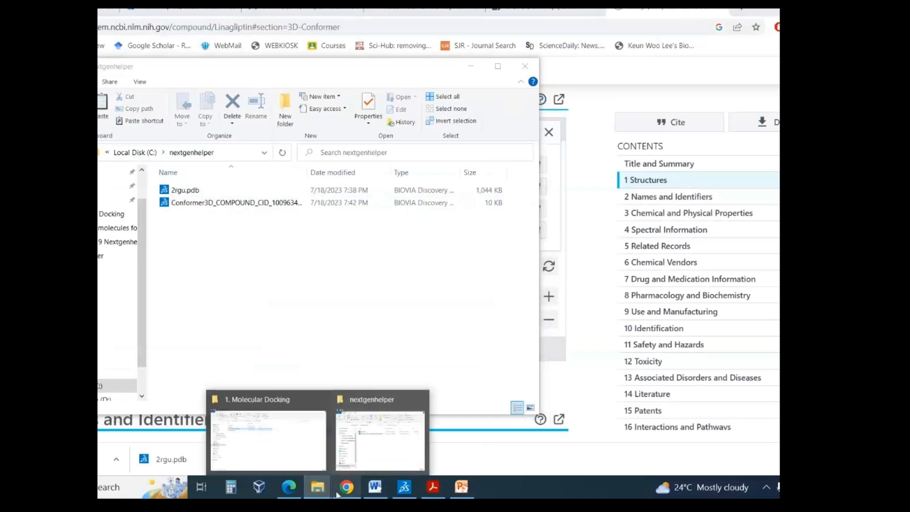
pyautogui.click(410, 293)
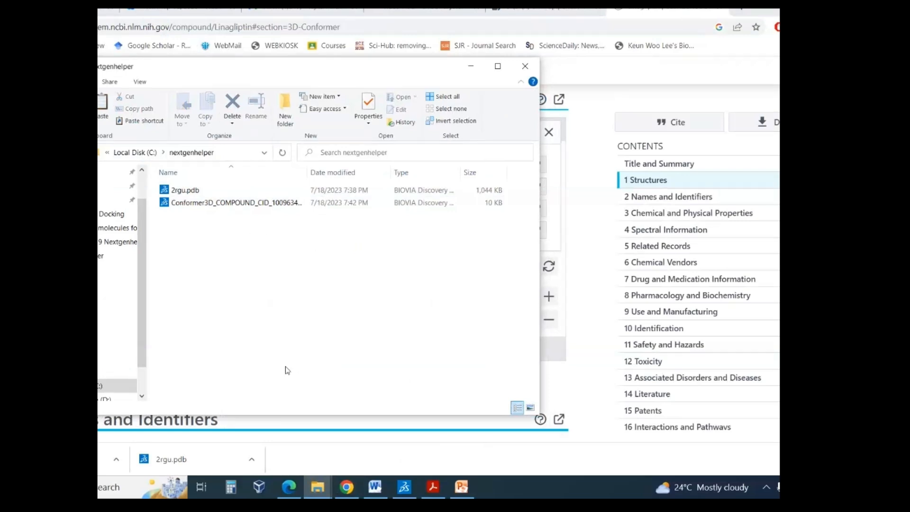
# - Launch AutoDockTools-1.5.6, postpone the registration, and enlarge its window across the screen
pyautogui.click(128, 491)
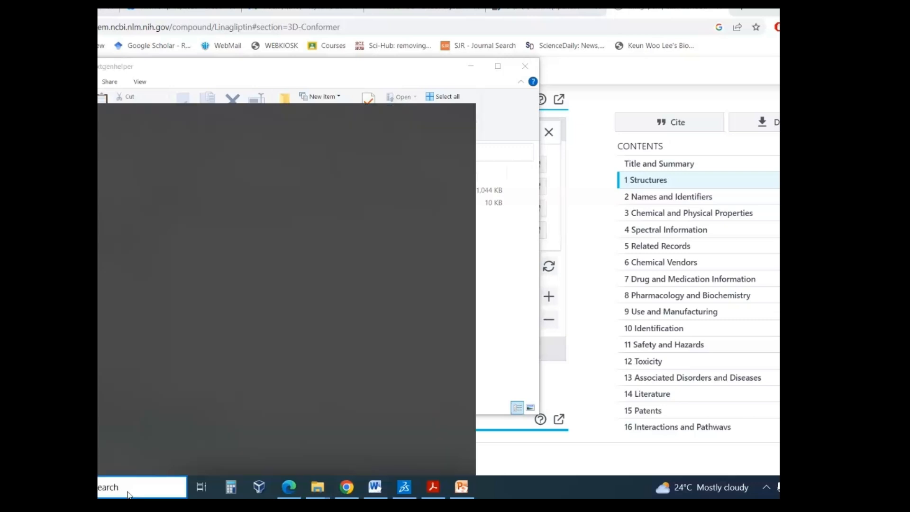
pyautogui.write('auto')
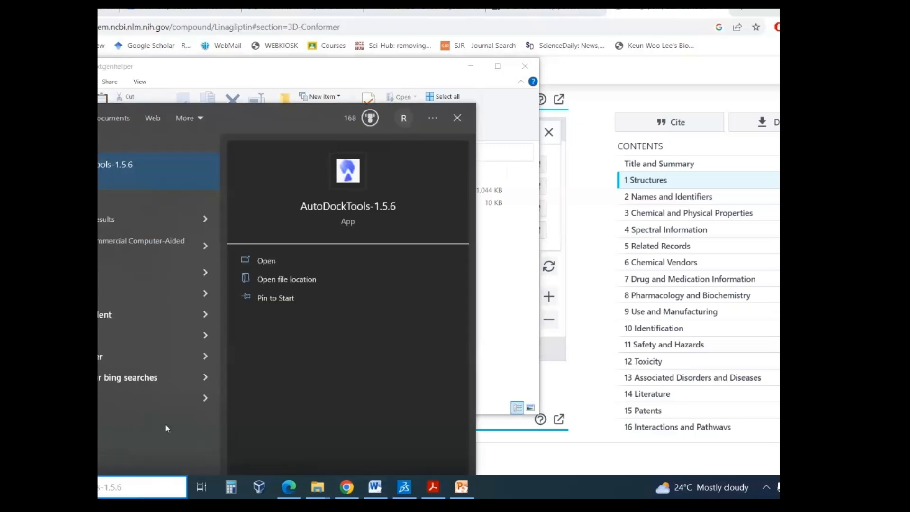
pyautogui.click(348, 208)
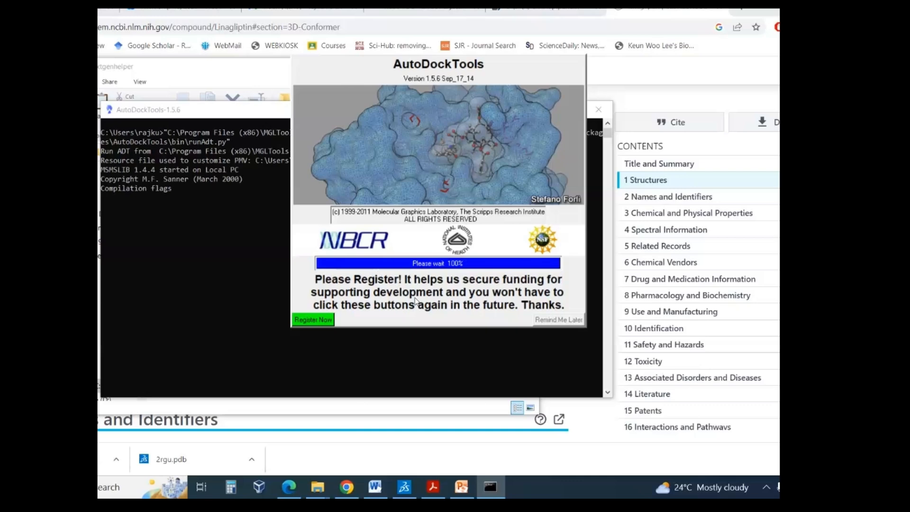
pyautogui.click(574, 322)
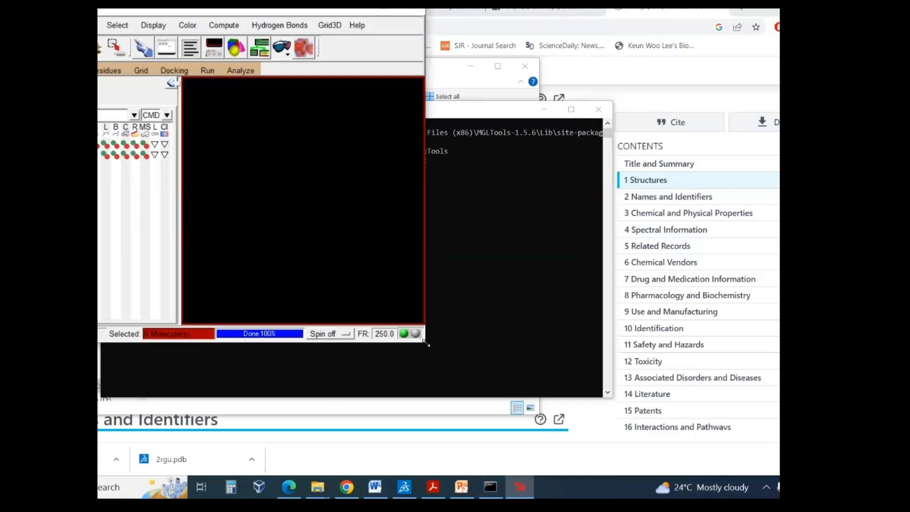
pyautogui.moveTo(425, 342); pyautogui.dragTo(621, 467)
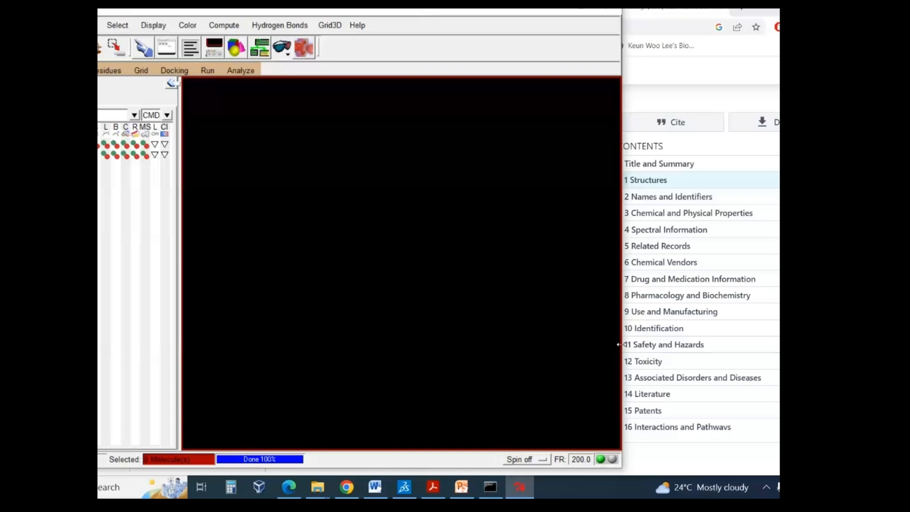
pyautogui.moveTo(618, 345); pyautogui.dragTo(777, 332)
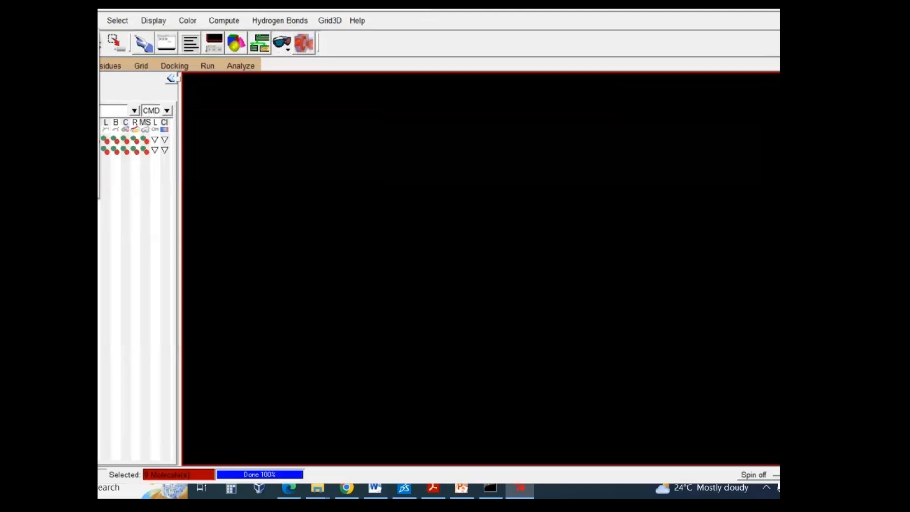
# - Make C:\nextgenhelper the default working folder in the AutoDockTools preferences and check that the molecule file dialog starts there
pyautogui.rightClick(100, 144)
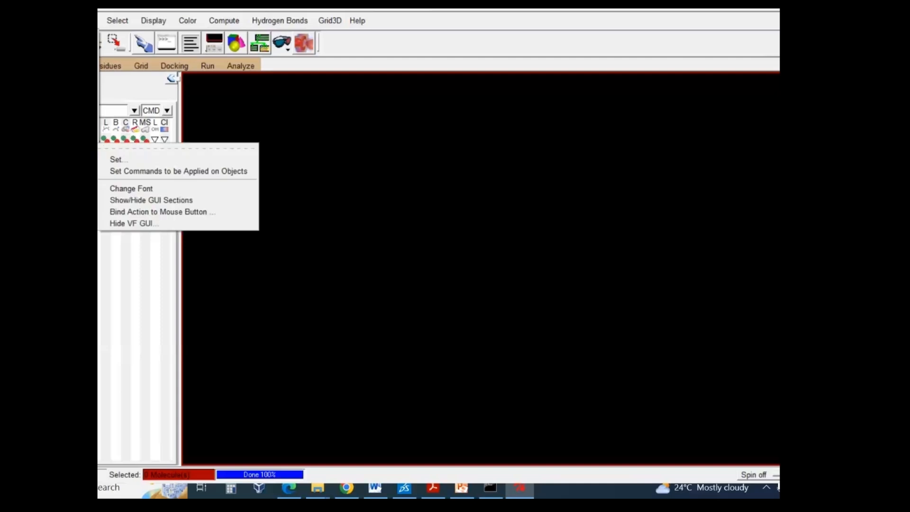
pyautogui.click(133, 162)
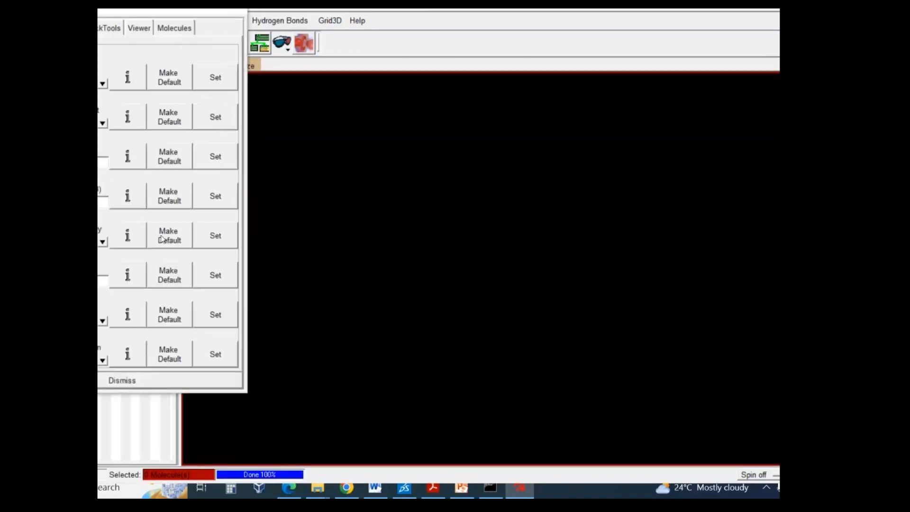
pyautogui.moveTo(317, 487)
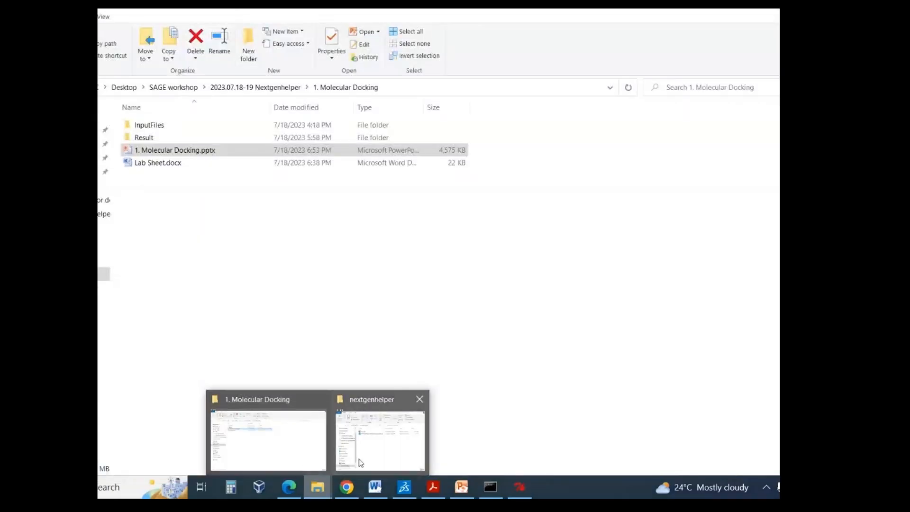
pyautogui.click(360, 462)
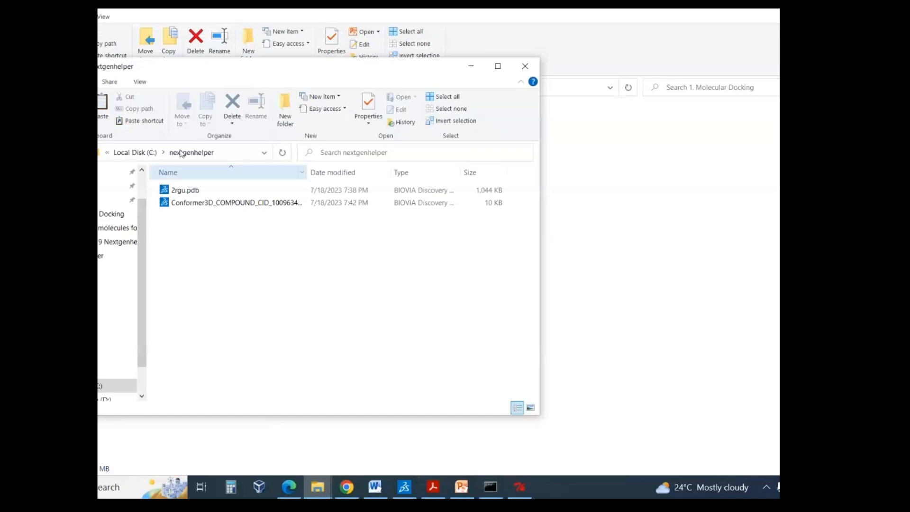
pyautogui.click(234, 153)
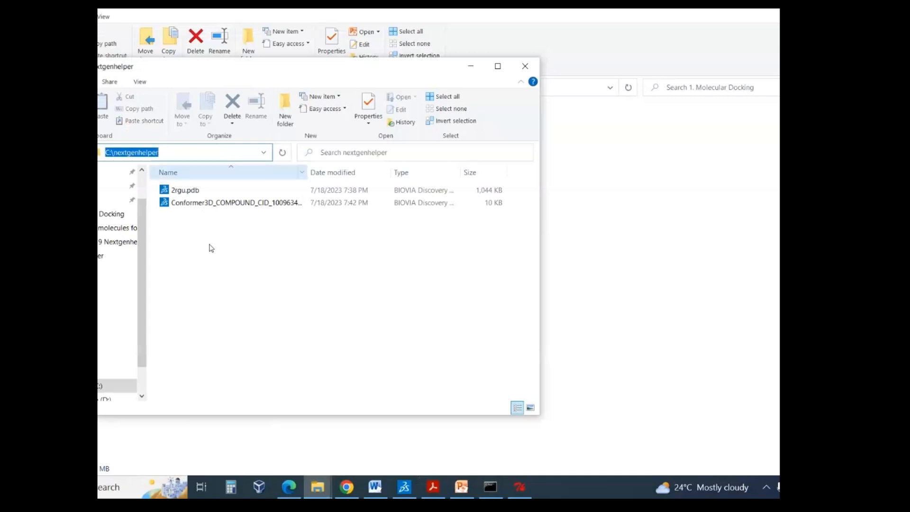
pyautogui.click(206, 227)
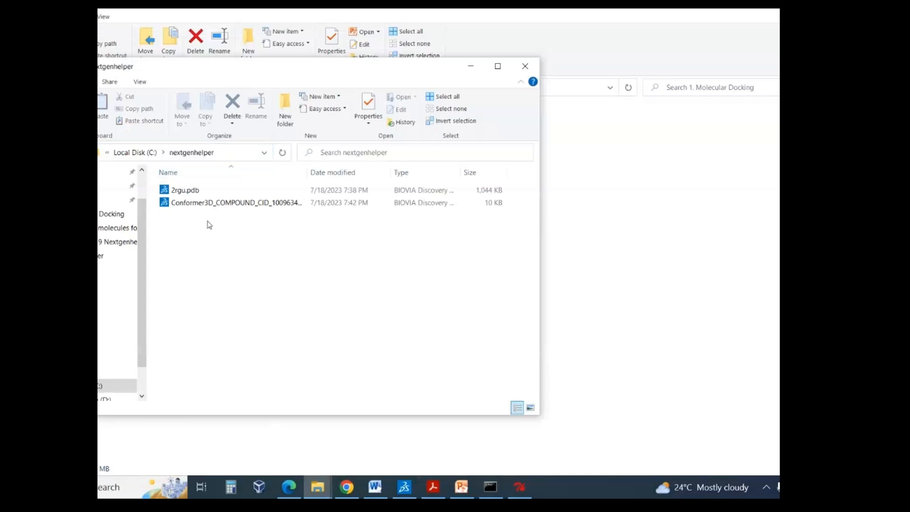
pyautogui.click(229, 158)
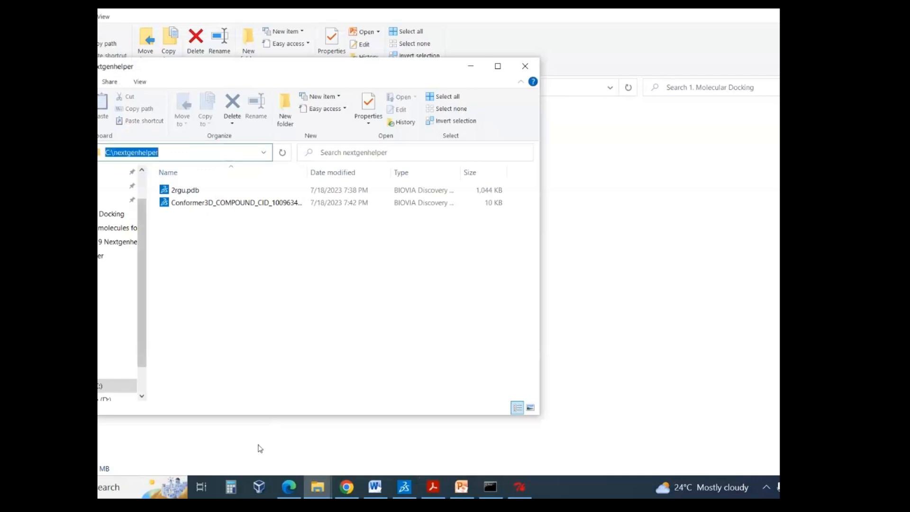
pyautogui.click(519, 487)
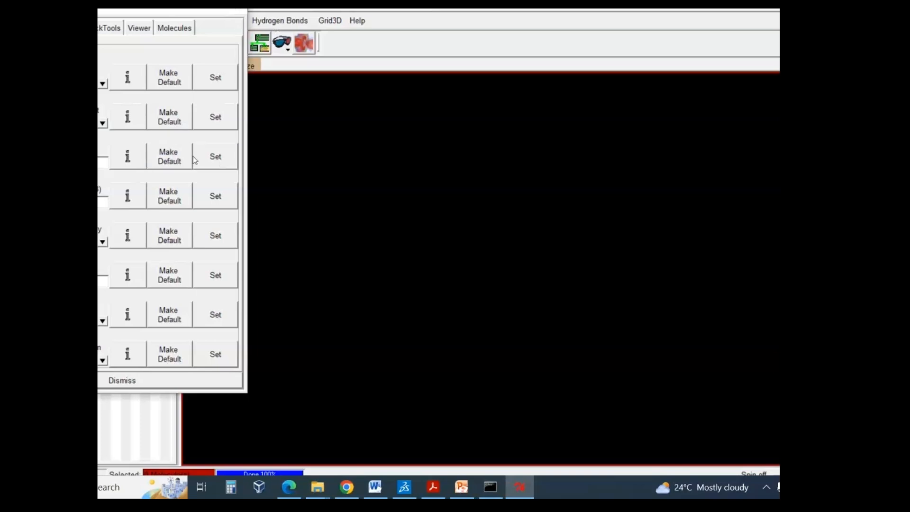
pyautogui.click(162, 159)
pyautogui.click(121, 381)
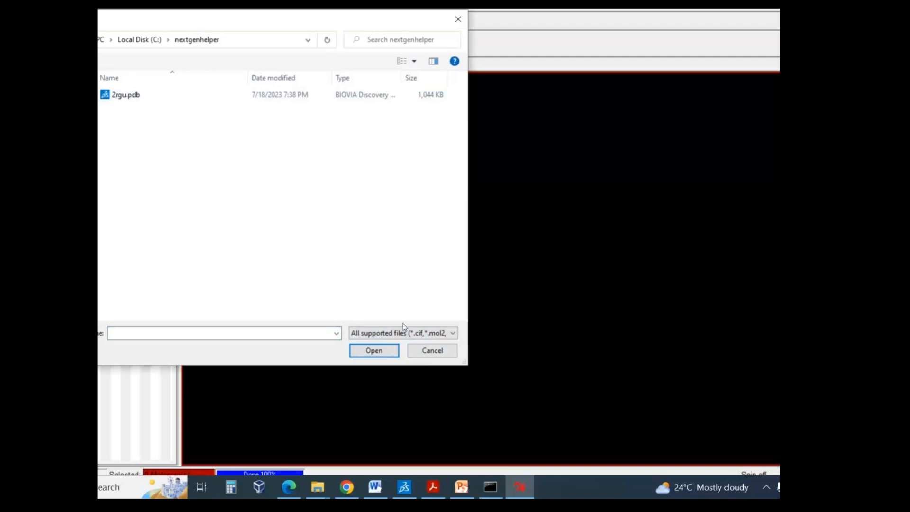
pyautogui.click(432, 350)
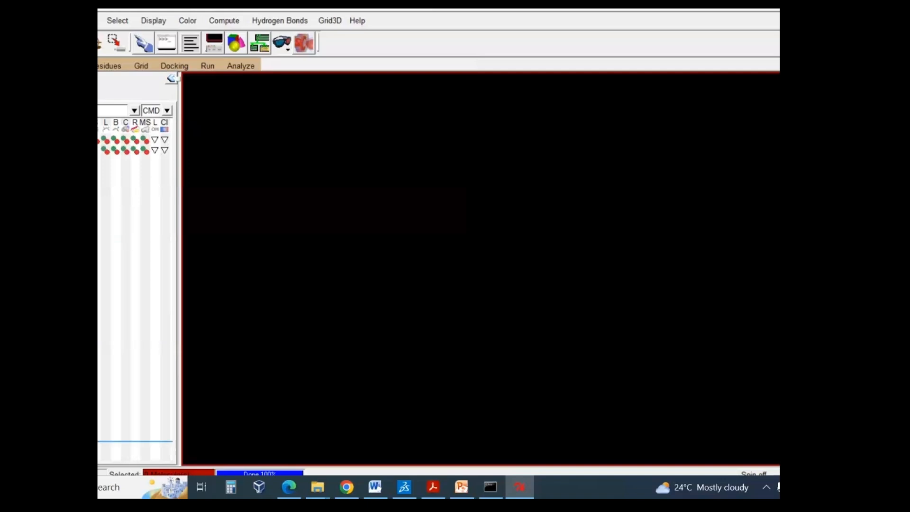
# - Search Windows for Chimera and launch Chimera 1.15
pyautogui.click(118, 487)
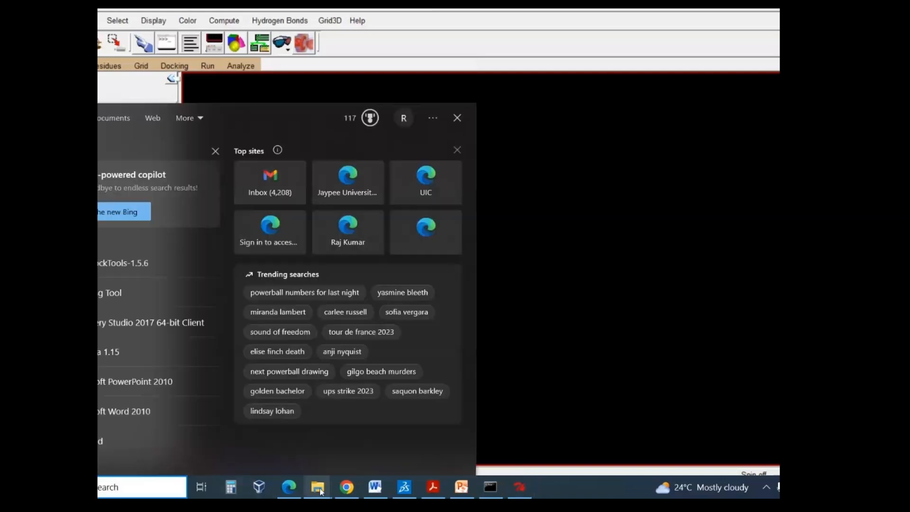
pyautogui.write('u')
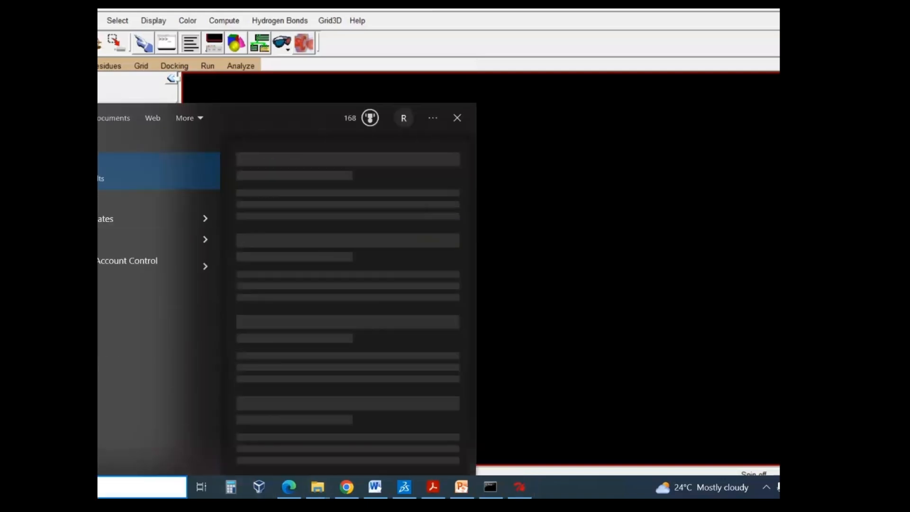
pyautogui.press('BackSpace')
pyautogui.write('chime')
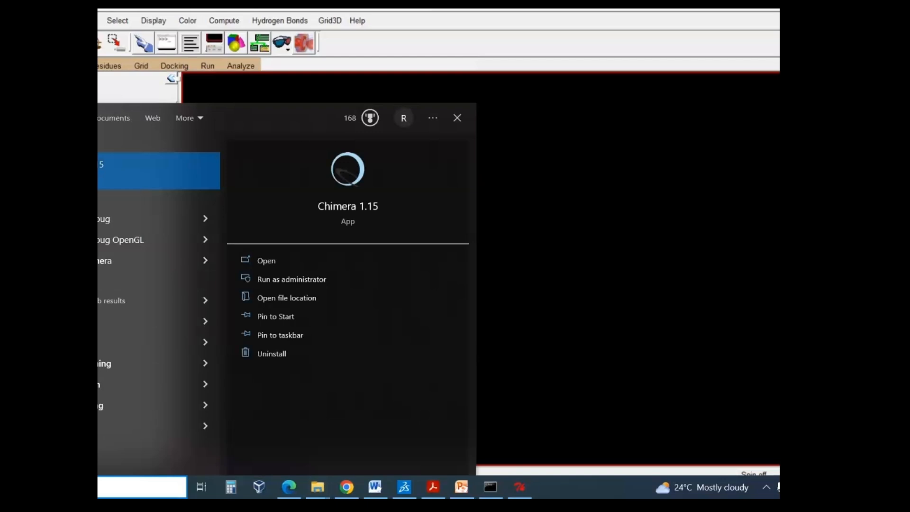
pyautogui.press('Return')
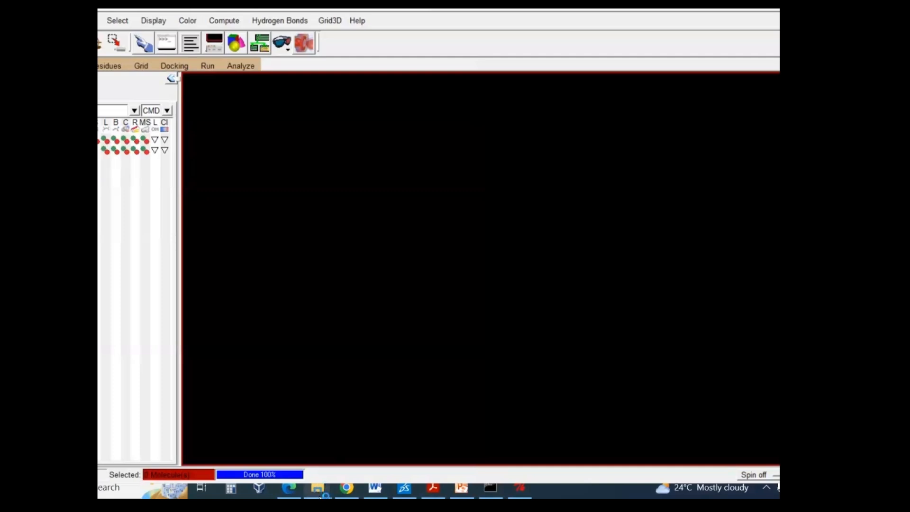
# - Switch to the nextgenhelper window in File Explorer and copy its folder path, C:\nextgenhelper
pyautogui.moveTo(320, 496)
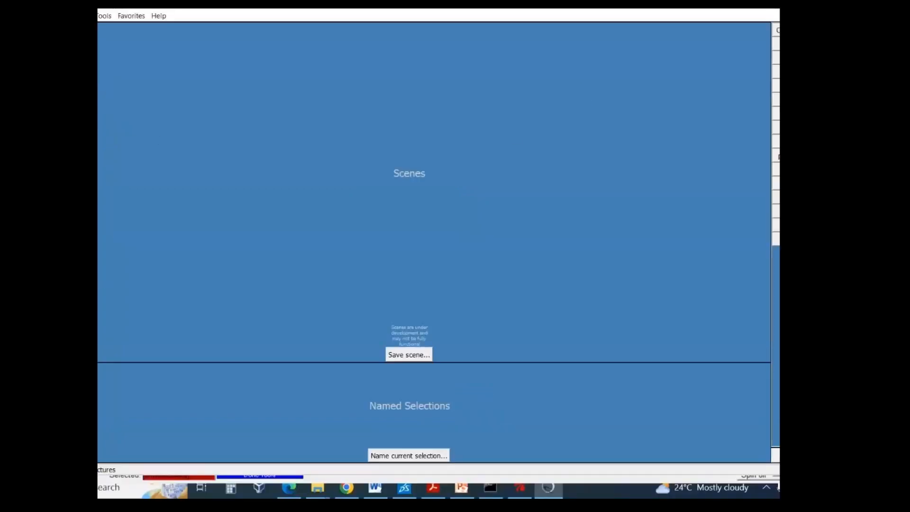
pyautogui.moveTo(317, 487)
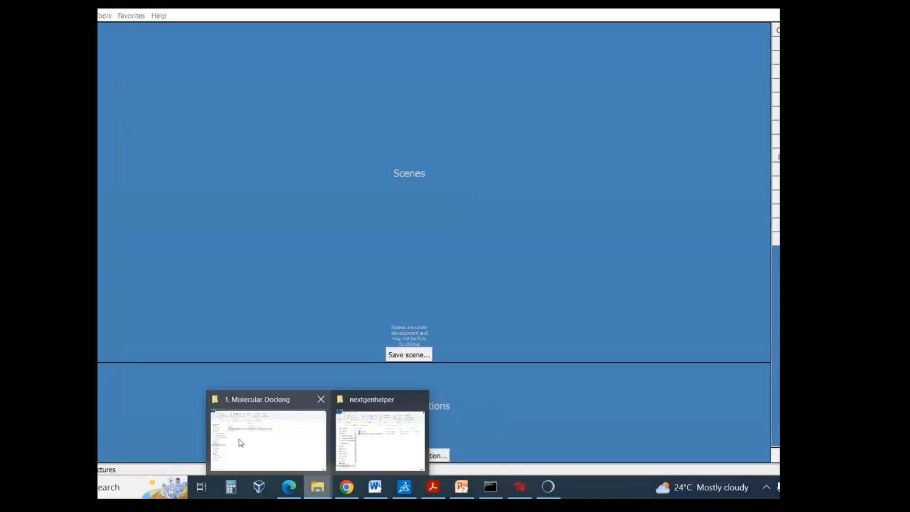
pyautogui.click(380, 441)
pyautogui.click(235, 157)
pyautogui.hotkey('ctrl', 'c')
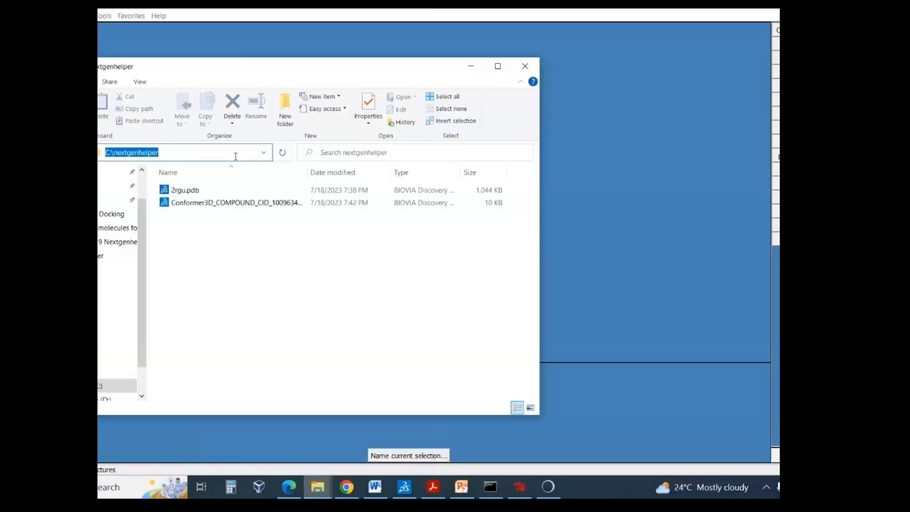
pyautogui.click(3, 15)
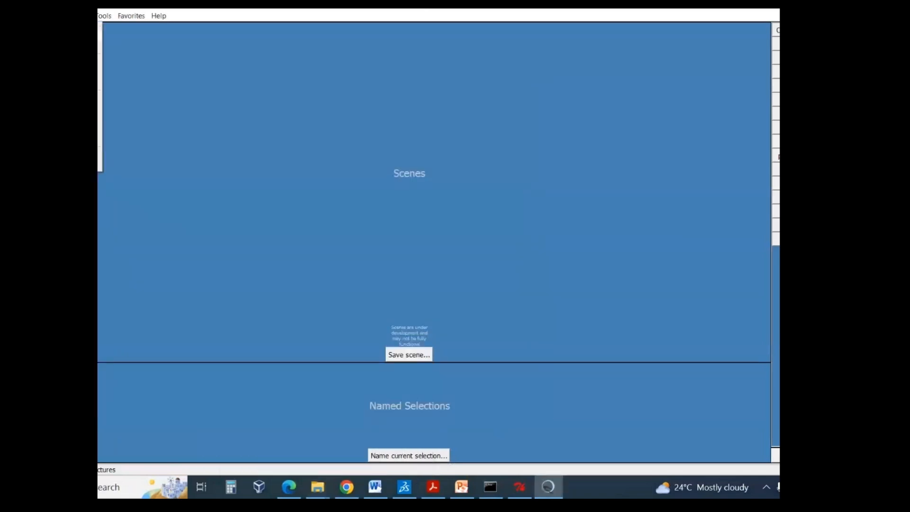
pyautogui.click(47, 33)
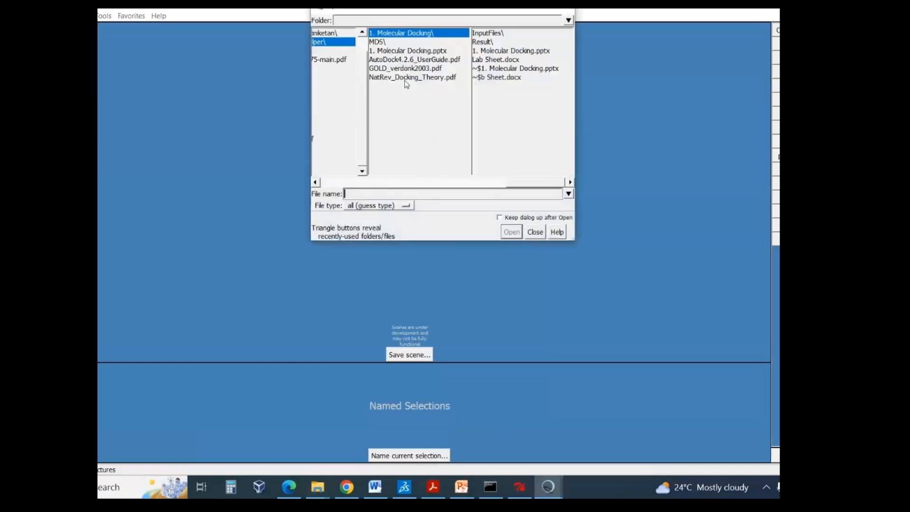
pyautogui.click(569, 41)
pyautogui.keyDown('shift'); pyautogui.click(571, 61); pyautogui.keyUp('shift')
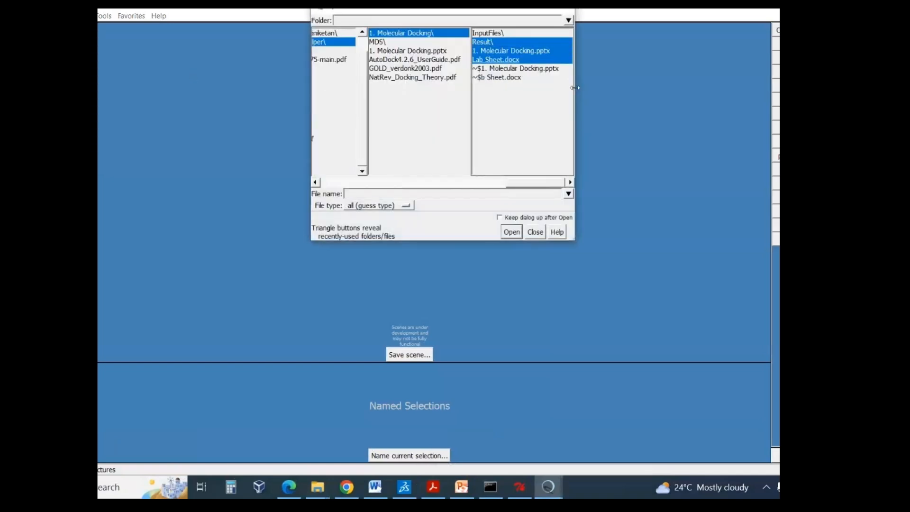
pyautogui.moveTo(575, 87); pyautogui.dragTo(552, 87)
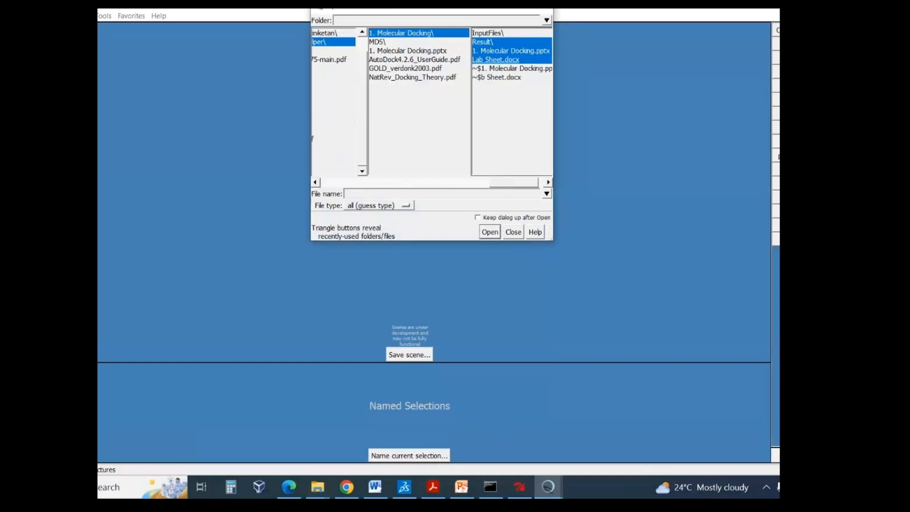
pyautogui.moveTo(546, 2); pyautogui.dragTo(594, 91)
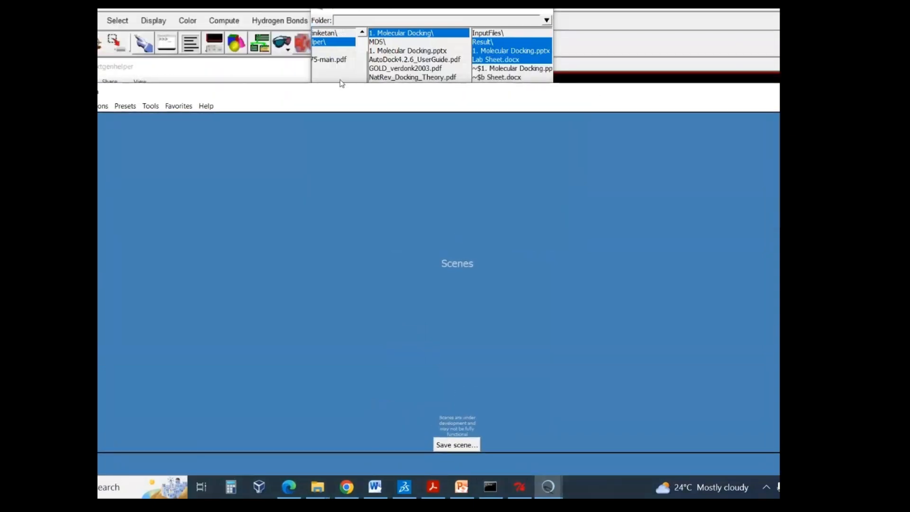
pyautogui.click(316, 93)
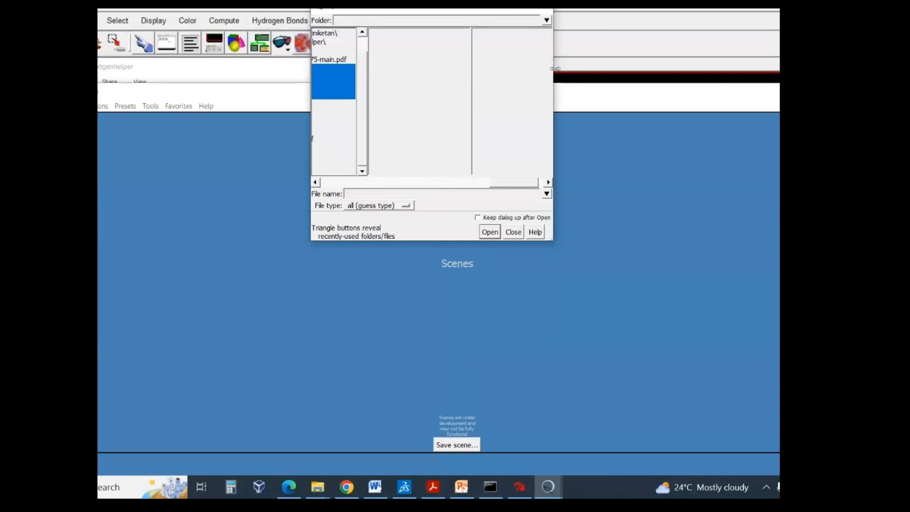
pyautogui.moveTo(554, 69); pyautogui.dragTo(578, 68)
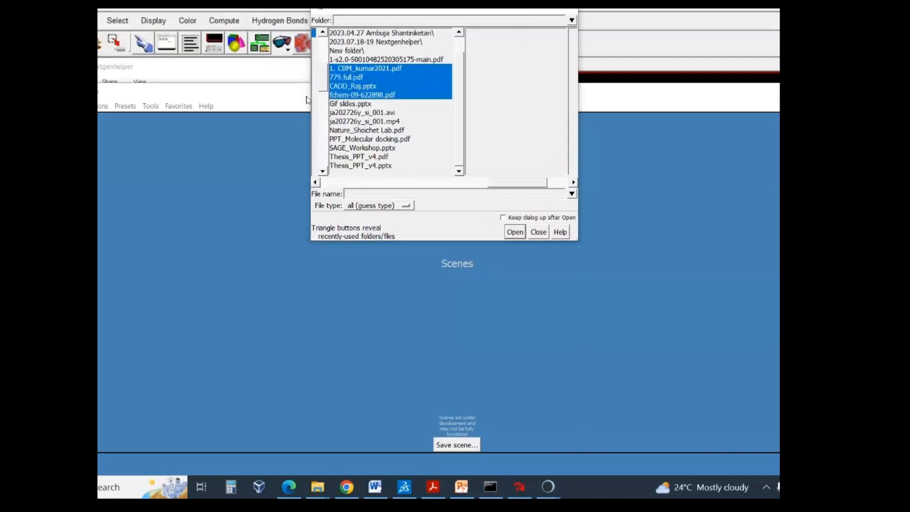
pyautogui.click(538, 232)
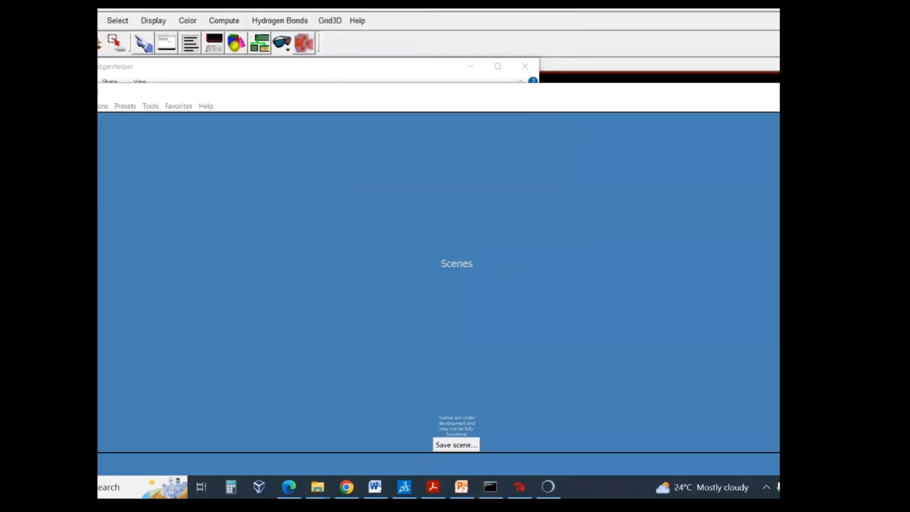
# - Open 2rgu.pdb from C:\nextgenhelper in Chimera, using the copied path as the folder
pyautogui.click(52, 106)
pyautogui.click(62, 126)
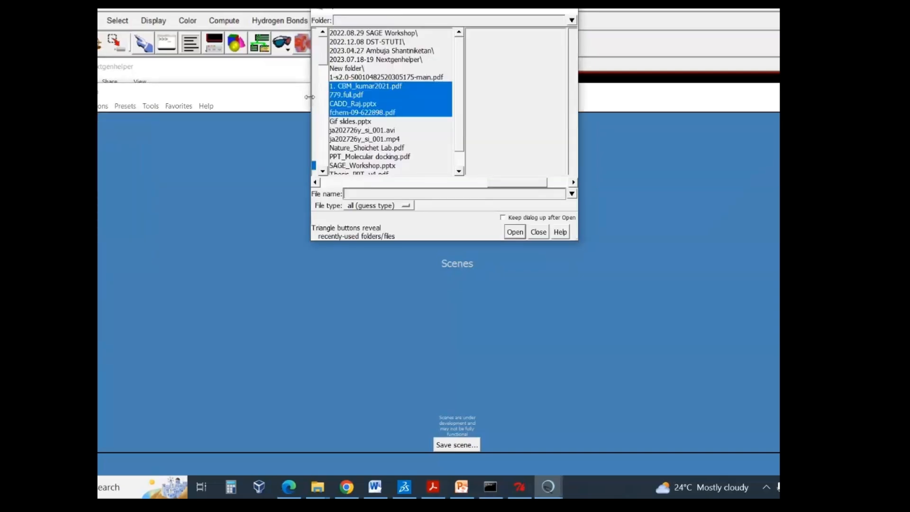
pyautogui.moveTo(309, 96); pyautogui.dragTo(871, 131)
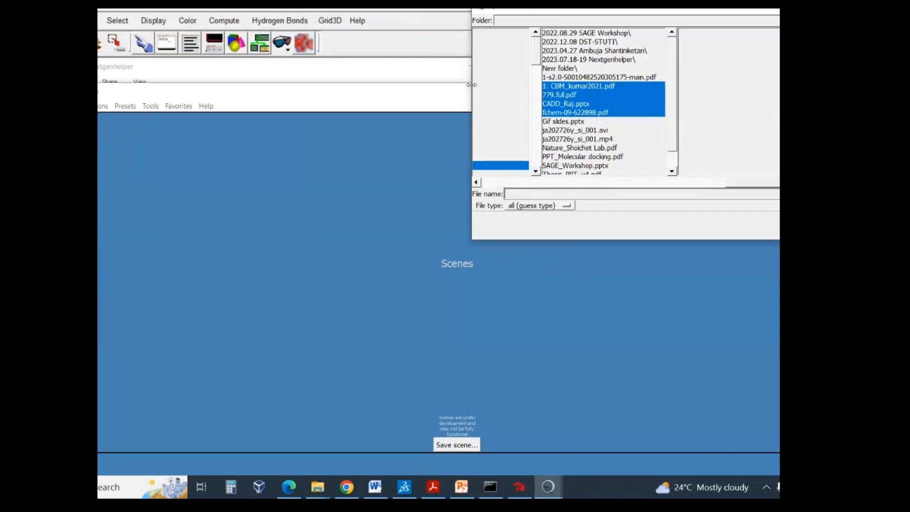
pyautogui.moveTo(470, 85); pyautogui.dragTo(655, 85)
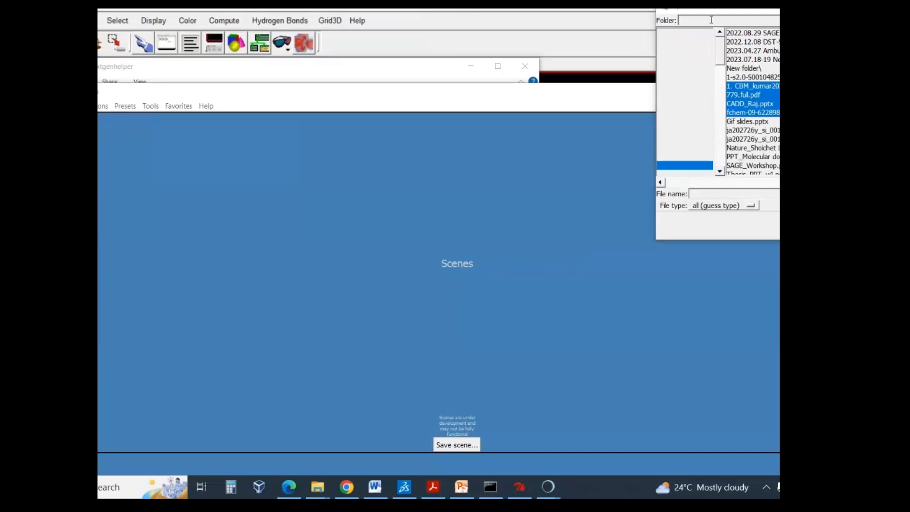
pyautogui.click(730, 21)
pyautogui.hotkey('ctrl', 'v')
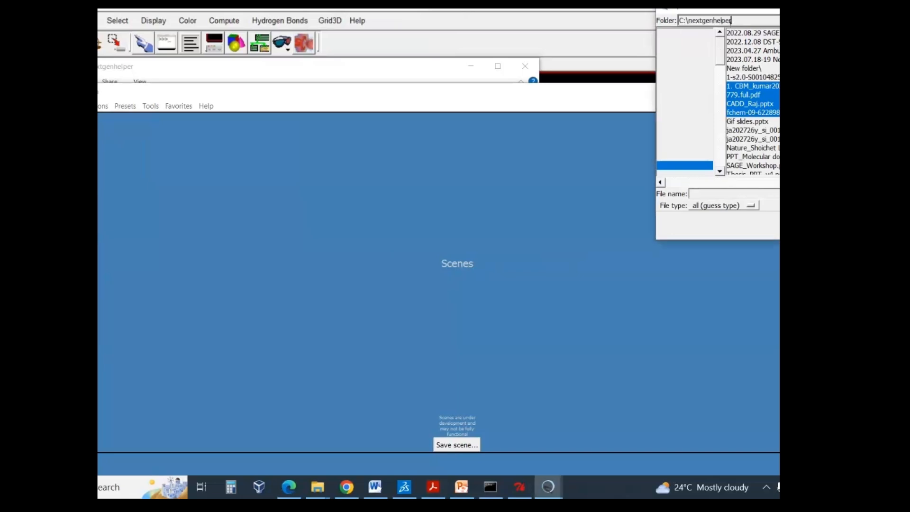
pyautogui.press('Return')
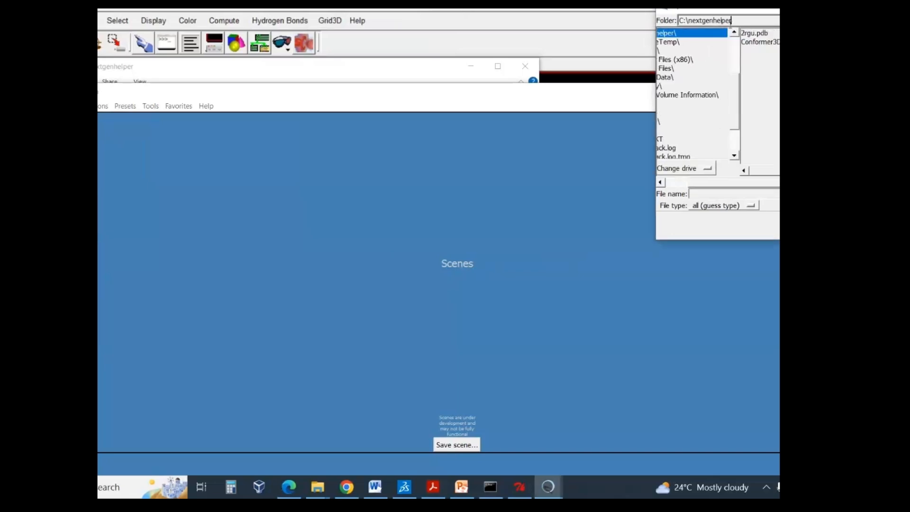
pyautogui.click(754, 33)
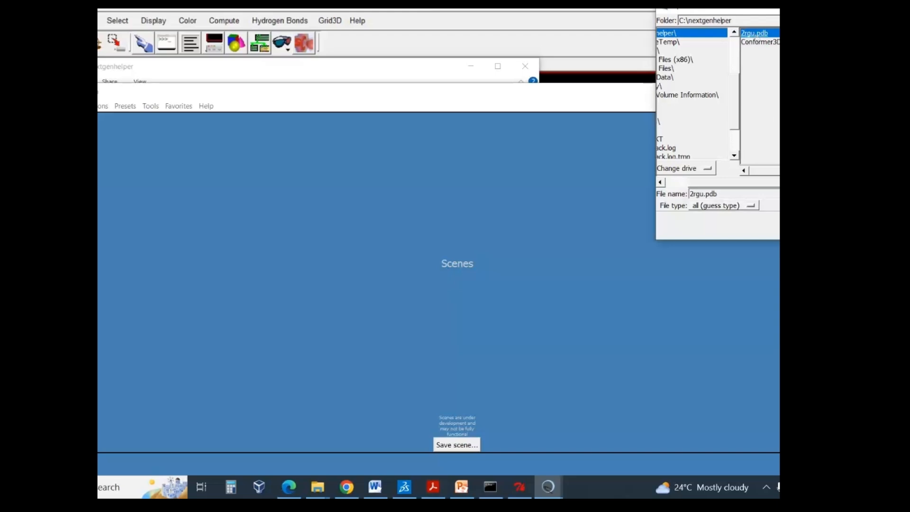
pyautogui.press('Return')
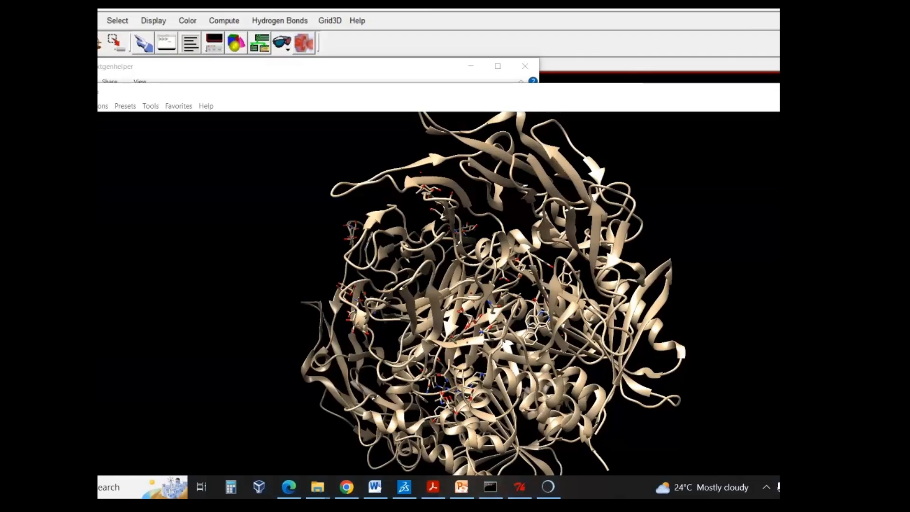
# - Examine the overall structure of the loaded 2RGU protein from different angles and distances
pyautogui.scroll(5, 573, 229)
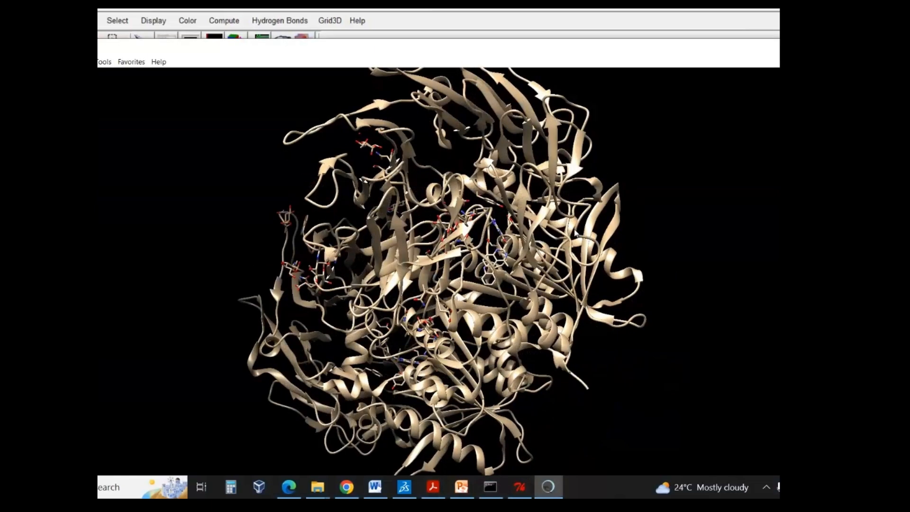
pyautogui.scroll(3, 574, 231)
pyautogui.scroll(-8, 574, 232)
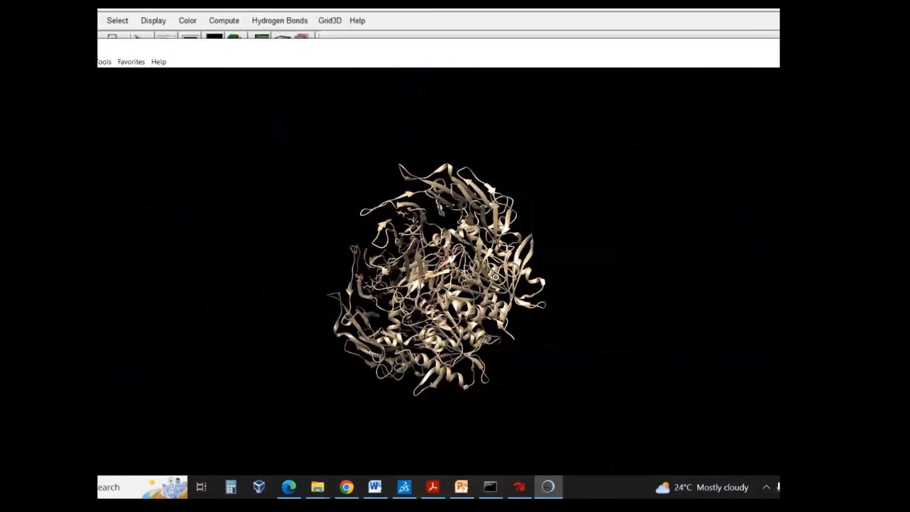
pyautogui.moveTo(496, 277); pyautogui.dragTo(524, 290)
pyautogui.scroll(-3, 513, 287)
pyautogui.scroll(5, 513, 287)
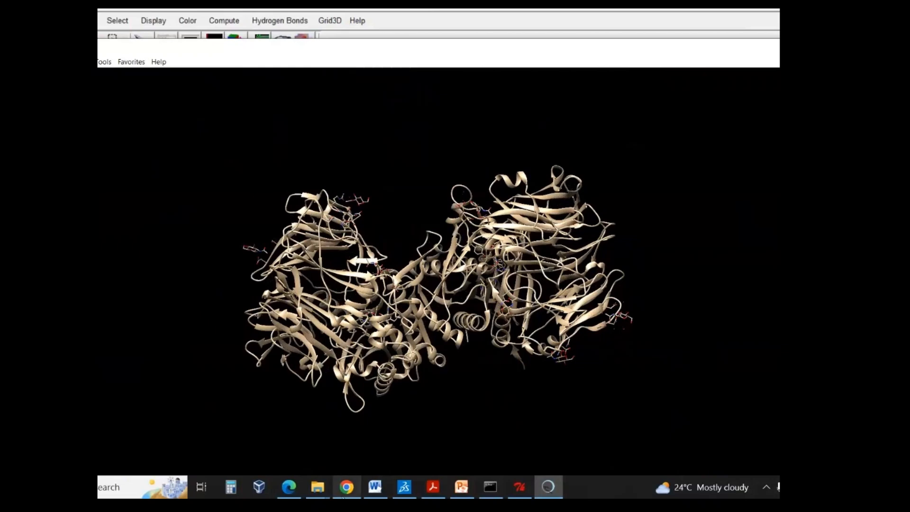
# - Switch to Chrome and look at the Linagliptin 3D conformer on its PubChem page
pyautogui.click(346, 487)
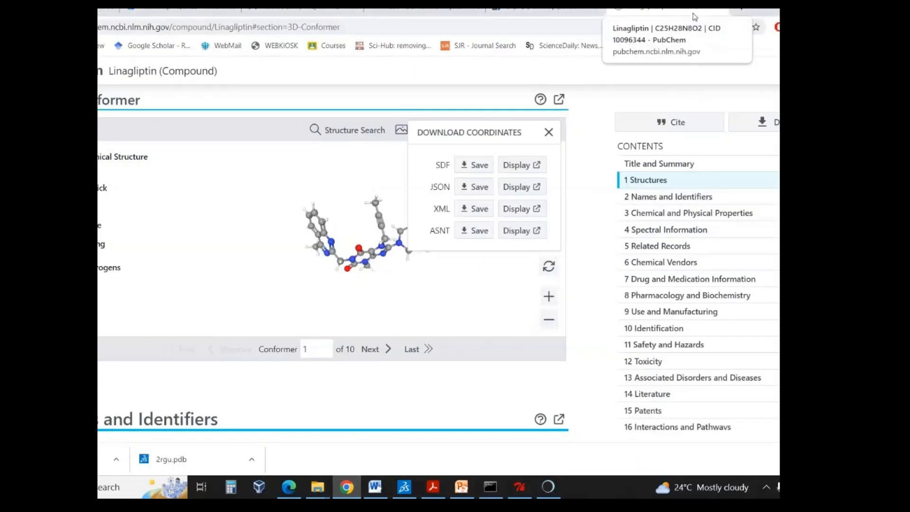
pyautogui.click(474, 186)
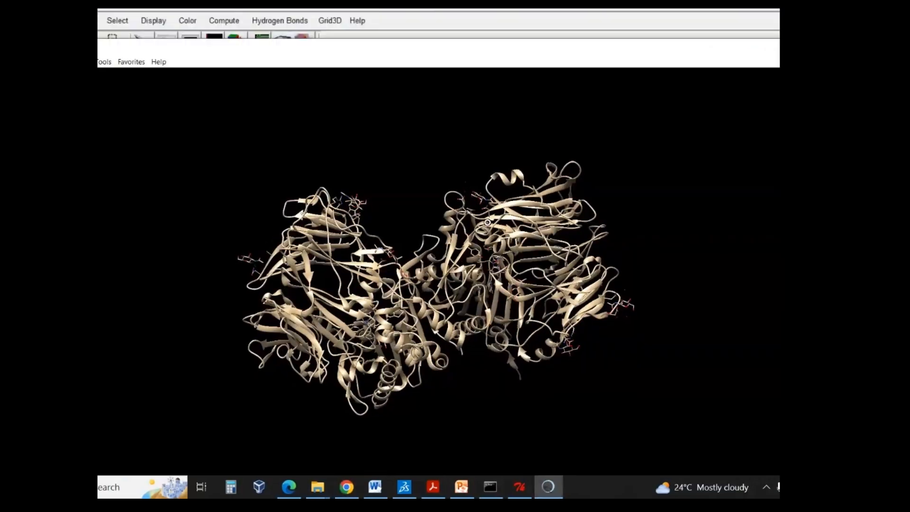
pyautogui.moveTo(360, 239); pyautogui.dragTo(368, 241)
# - Return to Chimera, select chain B of the 2RGU protein, and delete its atoms and bonds
pyautogui.scroll(-3, 367, 242)
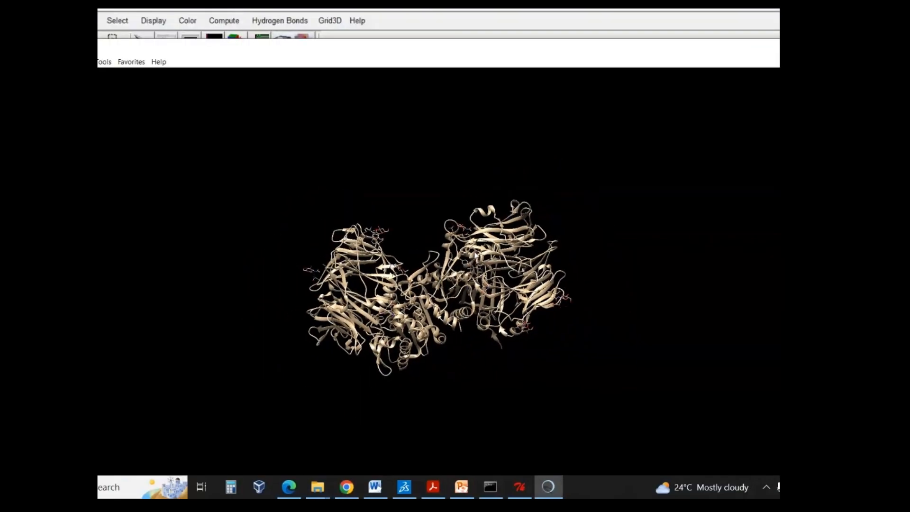
pyautogui.scroll(3, 368, 242)
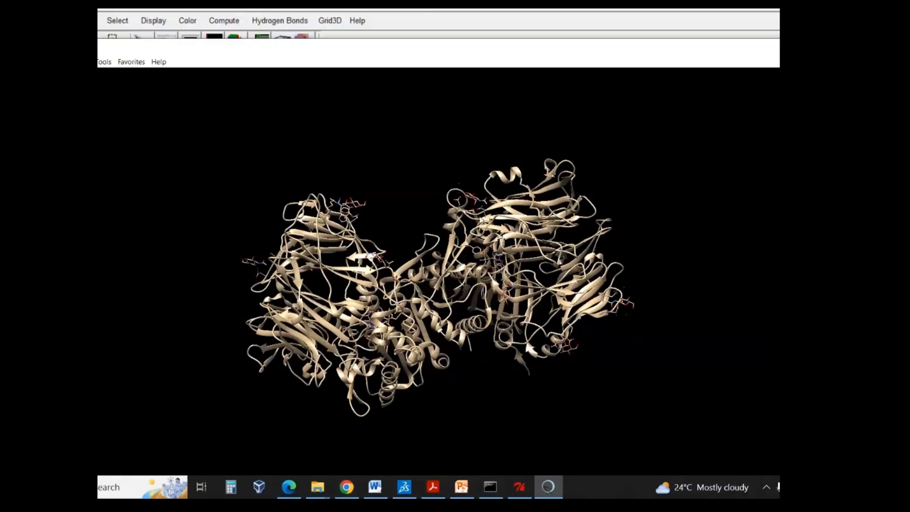
pyautogui.scroll(-3, 483, 279)
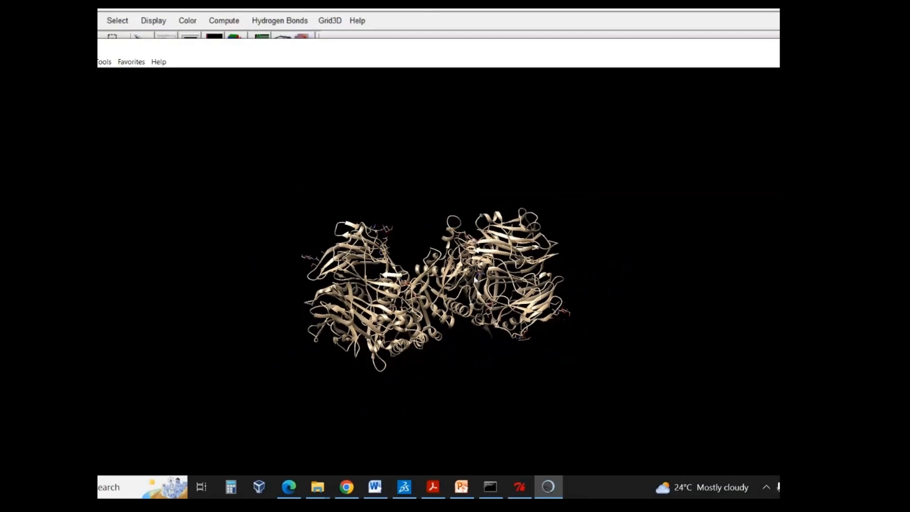
pyautogui.scroll(5, 439, 283)
pyautogui.moveTo(397, 251)
pyautogui.mouseDown()
pyautogui.moveTo(418, 197)
pyautogui.moveTo(404, 239)
pyautogui.mouseUp()
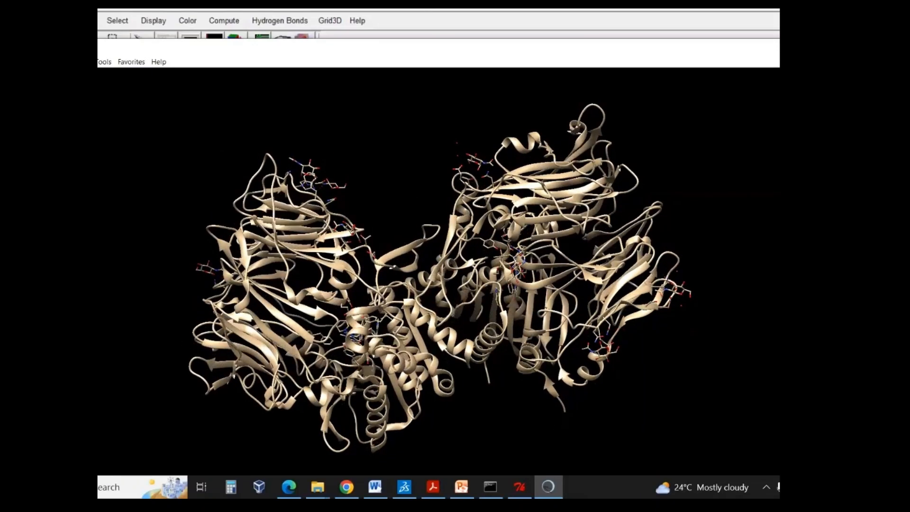
pyautogui.click(26, 61)
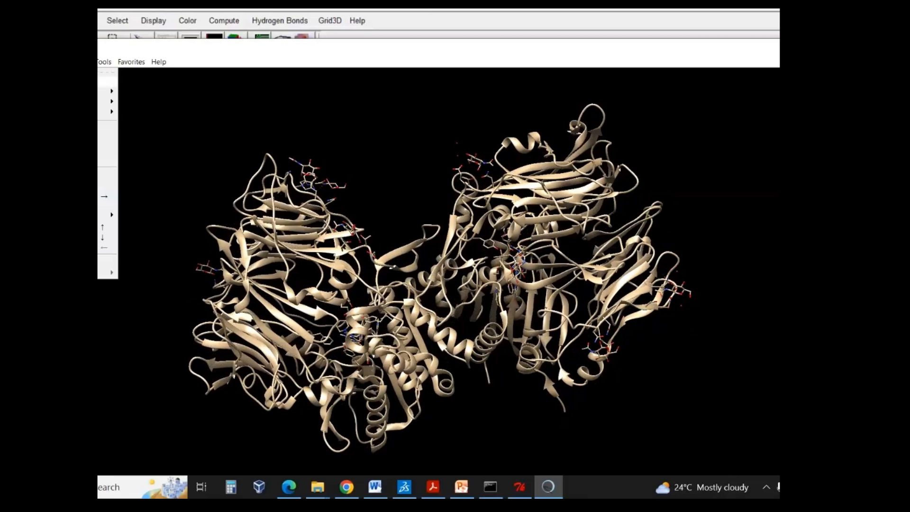
pyautogui.moveTo(38, 81)
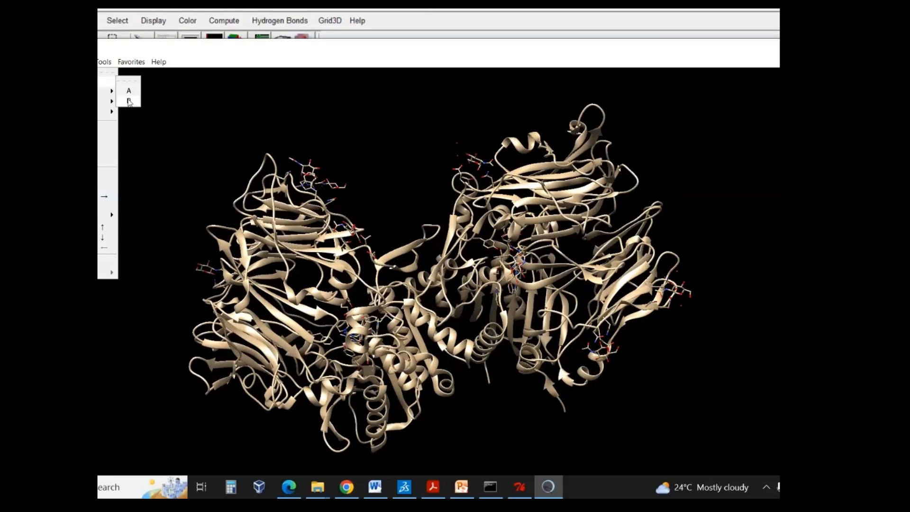
pyautogui.click(128, 101)
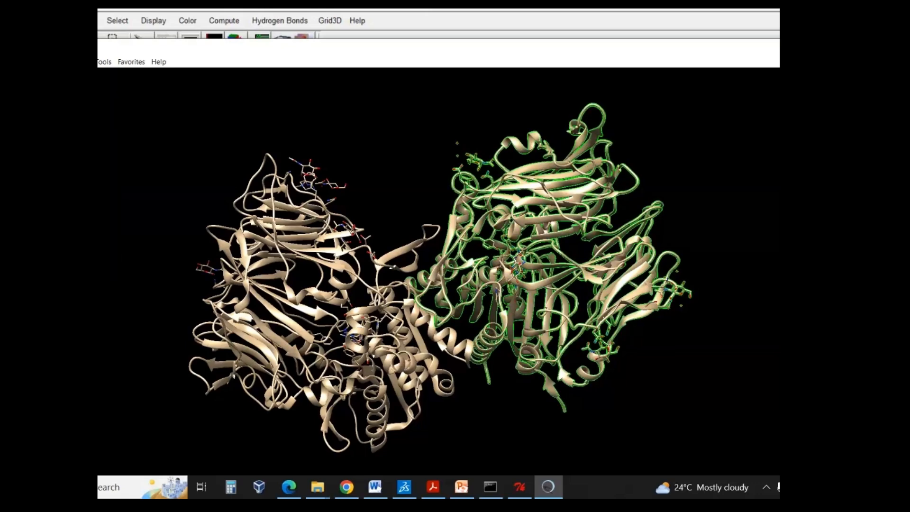
pyautogui.moveTo(78, 81)
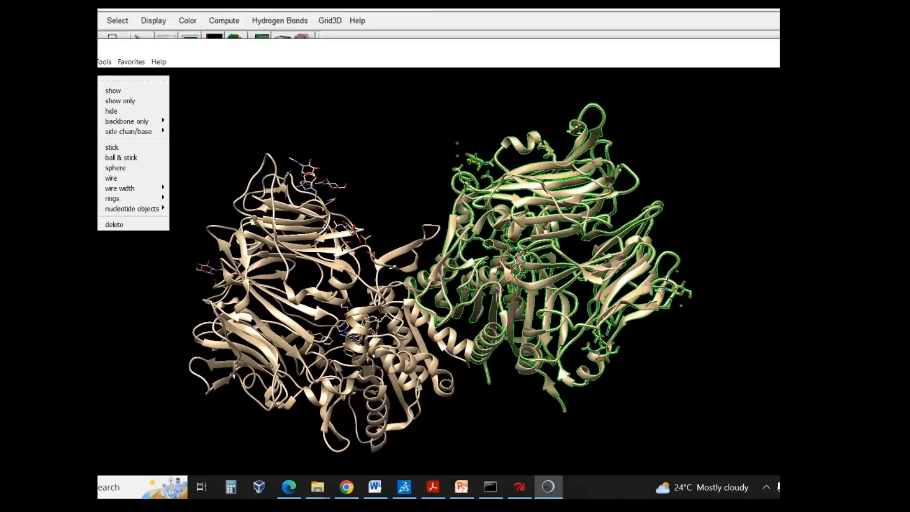
pyautogui.click(122, 225)
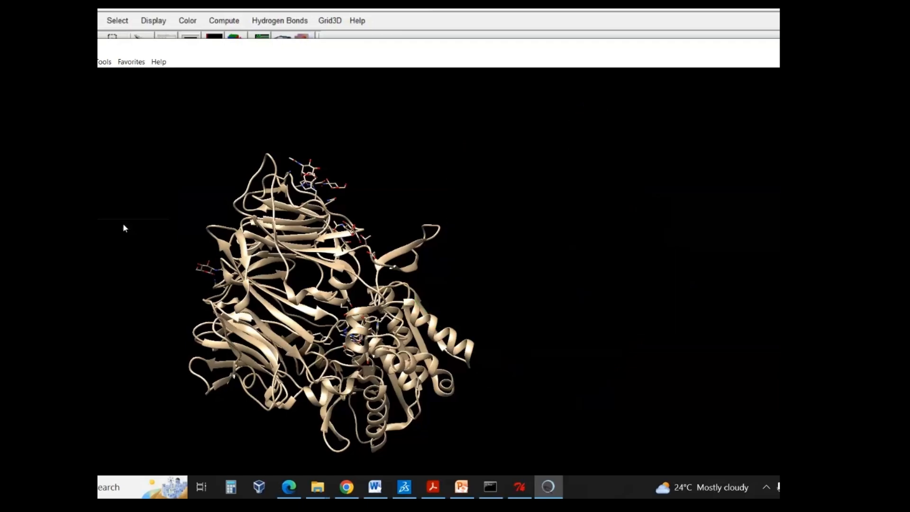
# - Inspect the remaining protein chain from several angles and bring up the "Protein-ligand docking using Autodock" document in Word
pyautogui.moveTo(212, 191); pyautogui.dragTo(346, 192)
pyautogui.moveTo(398, 219); pyautogui.dragTo(403, 280)
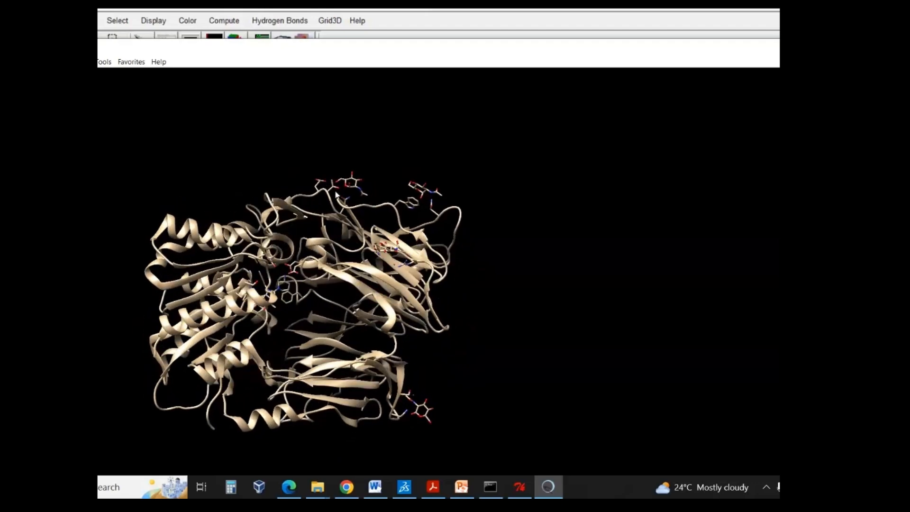
pyautogui.moveTo(324, 227); pyautogui.dragTo(352, 232)
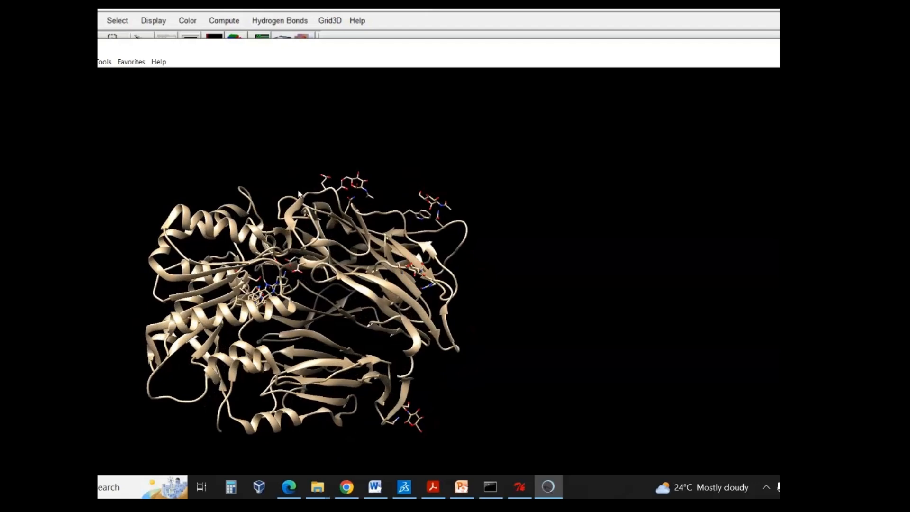
pyautogui.click(385, 481)
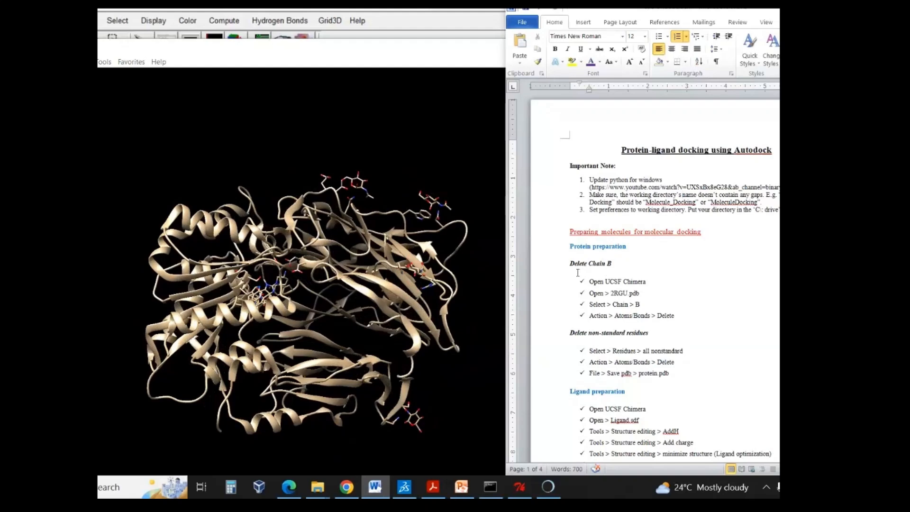
# - Review the "Delete Chain B" and "Delete non-standard residues" headings in the Word protocol, and return to the protein in Chimera
pyautogui.moveTo(569, 263); pyautogui.dragTo(627, 264)
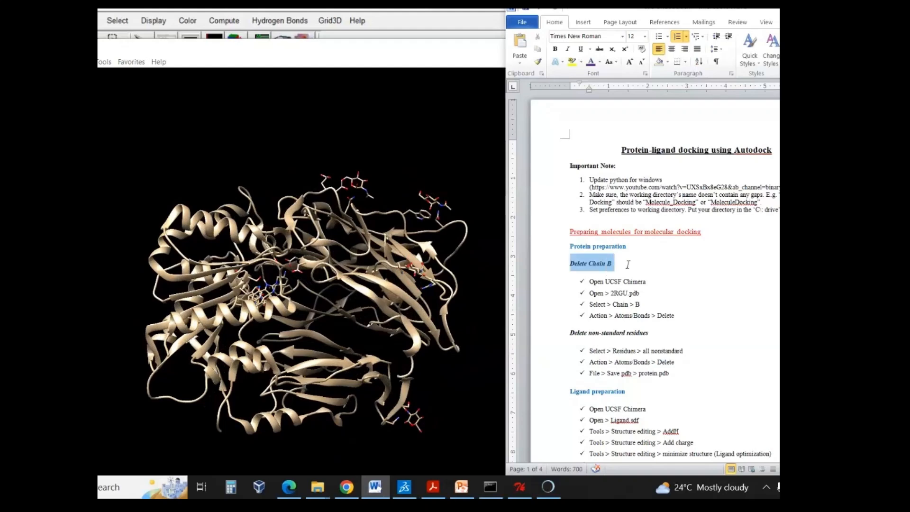
pyautogui.moveTo(569, 333); pyautogui.dragTo(671, 338)
pyautogui.click(269, 202)
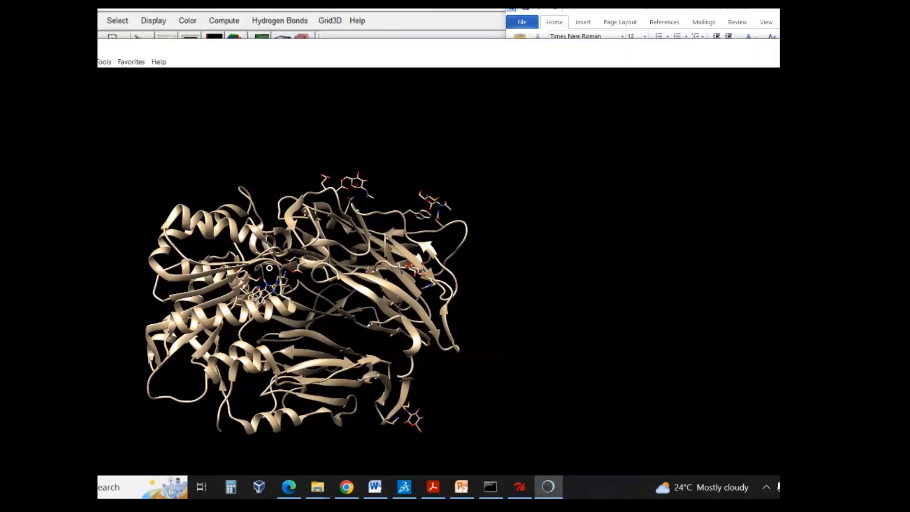
pyautogui.moveTo(269, 267)
pyautogui.mouseDown()
pyautogui.moveTo(256, 191)
pyautogui.moveTo(303, 253)
pyautogui.moveTo(289, 175)
pyautogui.moveTo(256, 257)
pyautogui.mouseUp()
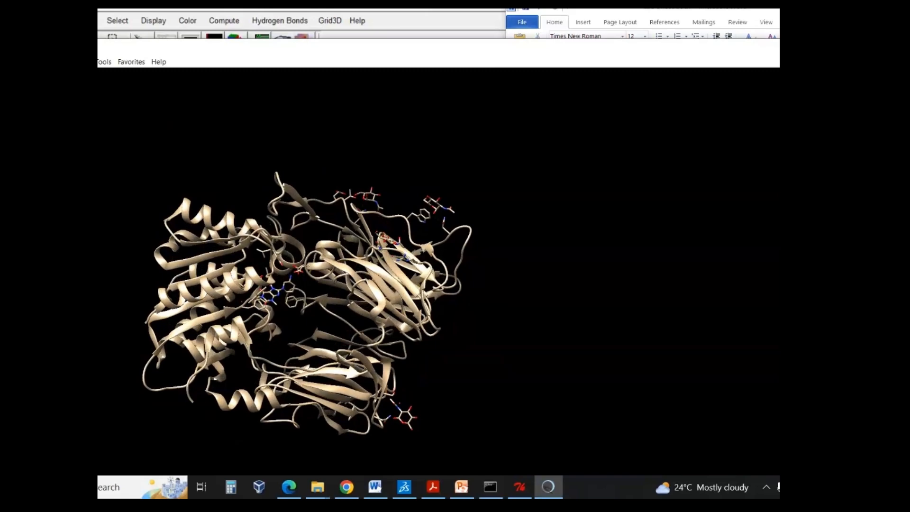
# - Select all nonstandard residues of the 2RGU protein and delete their atoms and bonds
pyautogui.click(82, 62)
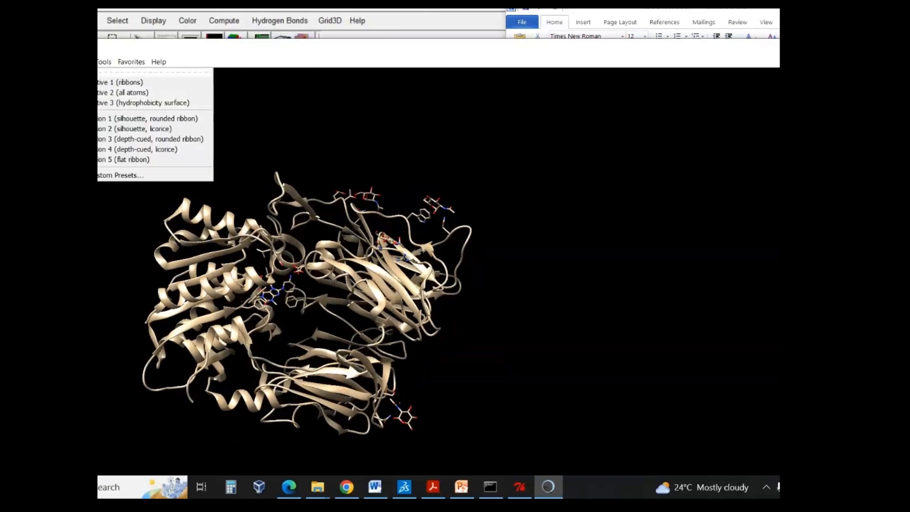
pyautogui.moveTo(24, 61)
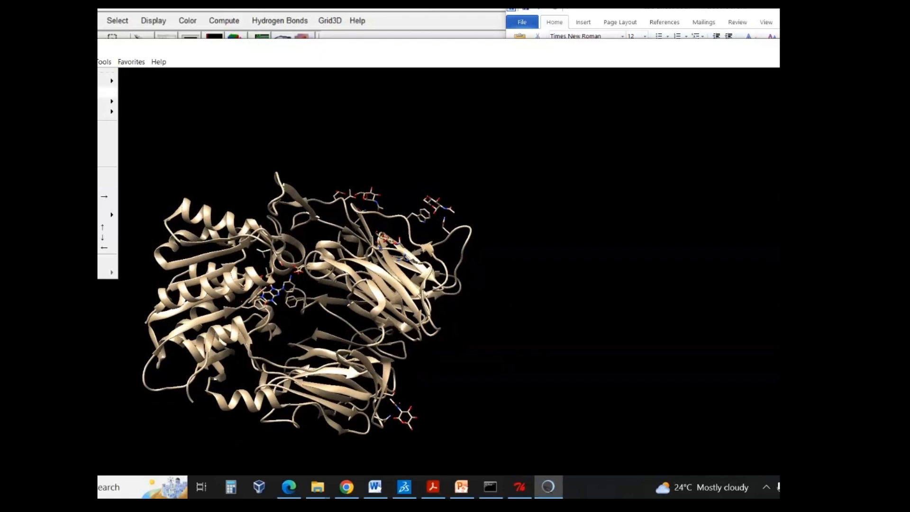
pyautogui.moveTo(71, 101)
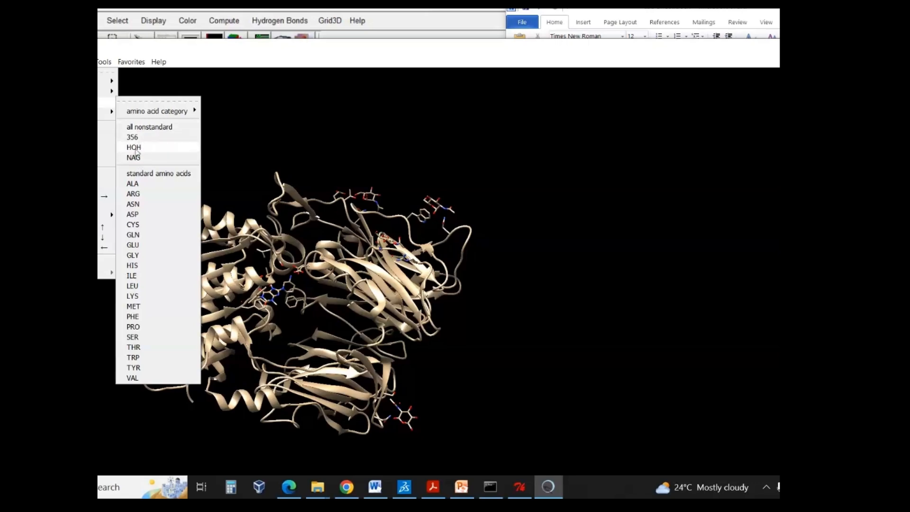
pyautogui.click(157, 127)
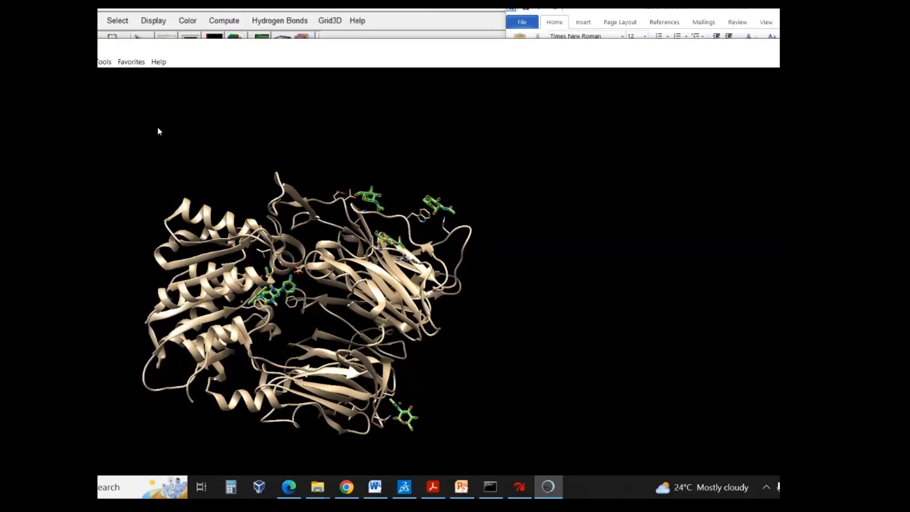
pyautogui.moveTo(352, 242)
pyautogui.mouseDown()
pyautogui.moveTo(335, 226)
pyautogui.moveTo(350, 254)
pyautogui.mouseUp()
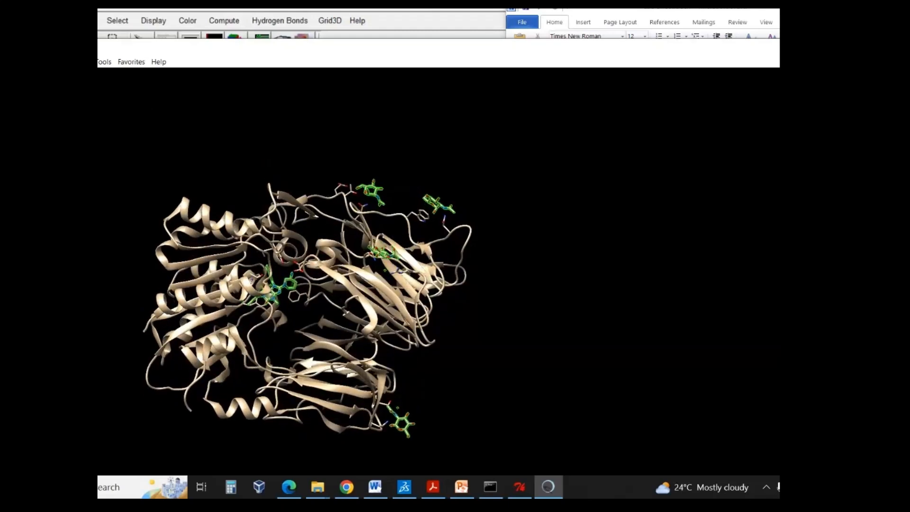
pyautogui.moveTo(71, 80)
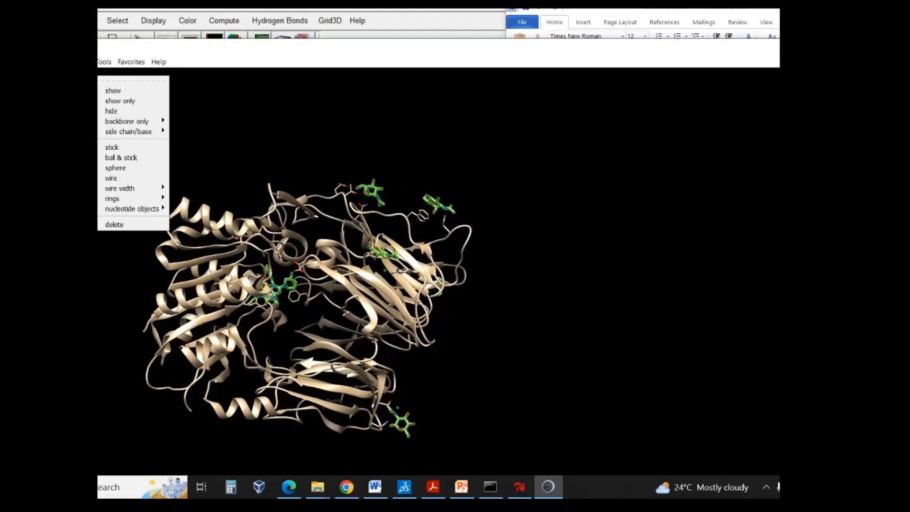
pyautogui.click(134, 226)
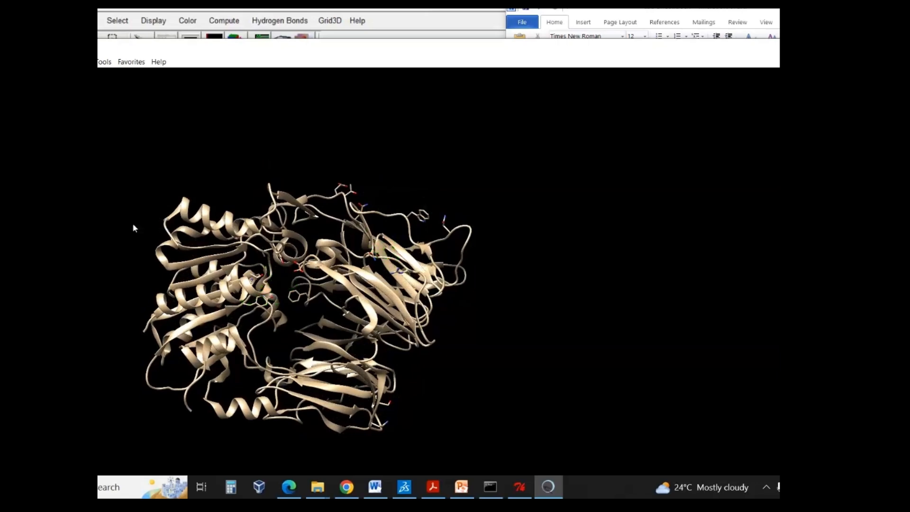
# - Save the cleaned 2RGU structure in PDB format as protein.pdb in the nextgenhelper folder
pyautogui.moveTo(184, 247); pyautogui.dragTo(378, 185)
pyautogui.click(5, 61)
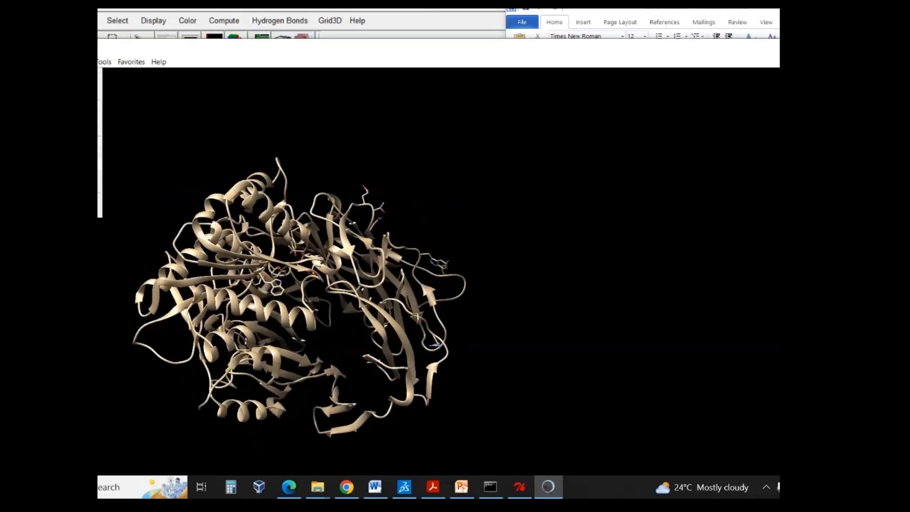
pyautogui.click(71, 156)
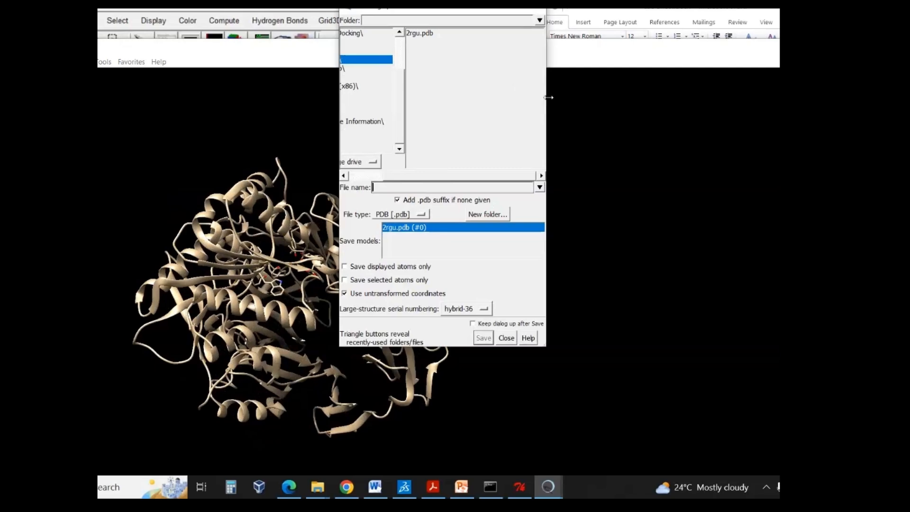
pyautogui.moveTo(548, 97); pyautogui.dragTo(779, 99)
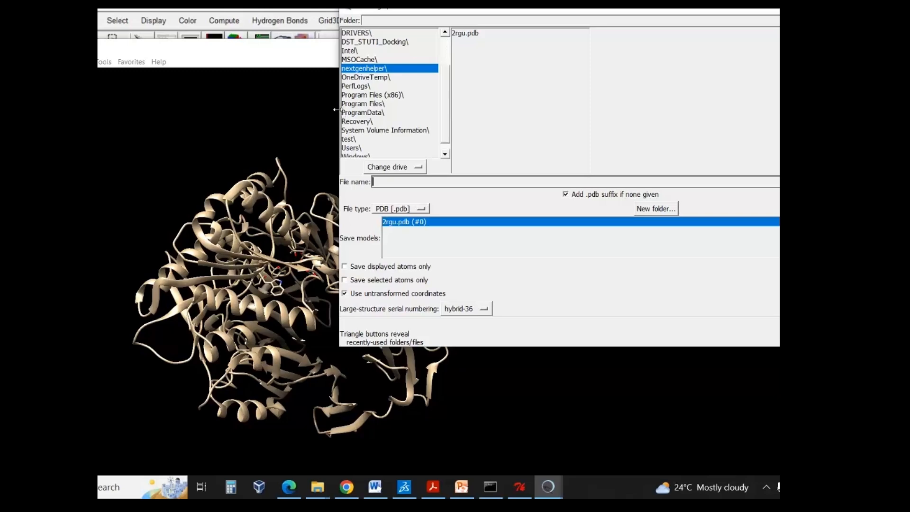
pyautogui.moveTo(336, 109); pyautogui.dragTo(626, 110)
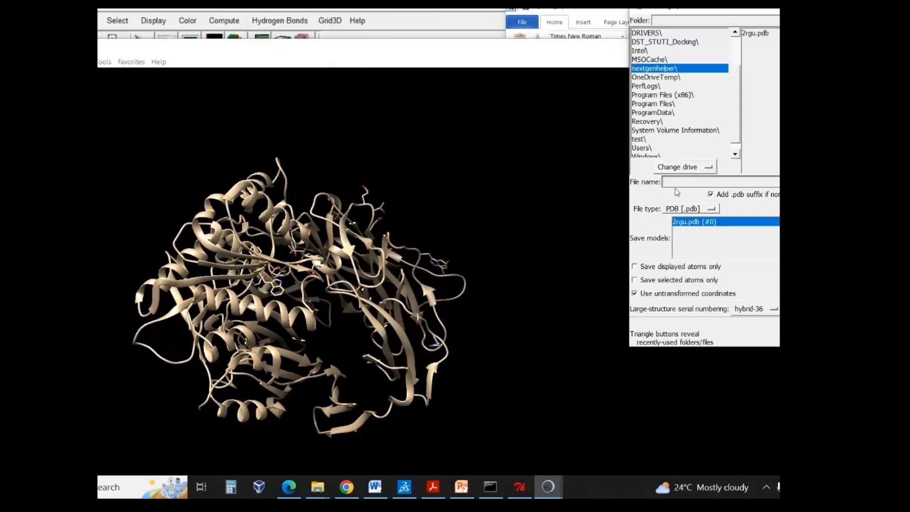
pyautogui.write('protein.pdb')
pyautogui.press('Return')
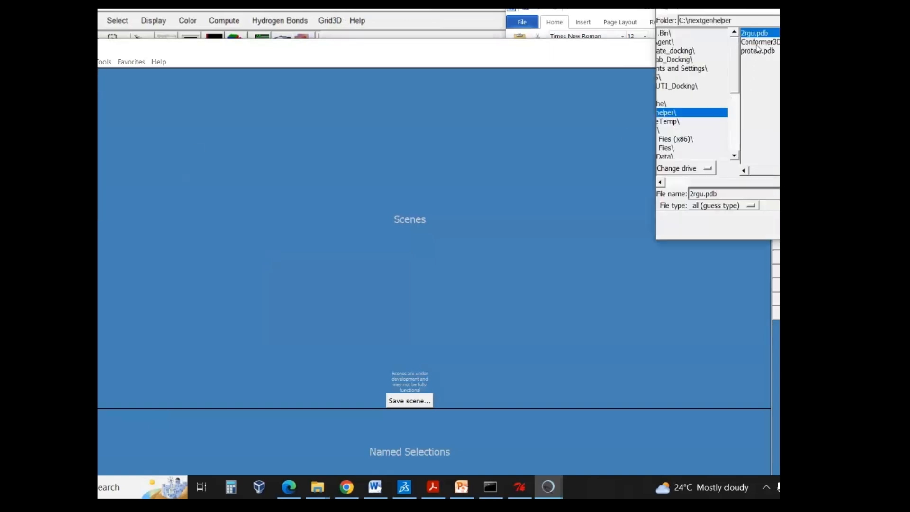
# - Open the Conformer3D ligand file from C:\nextgenhelper and inspect the molecule
pyautogui.click(757, 43)
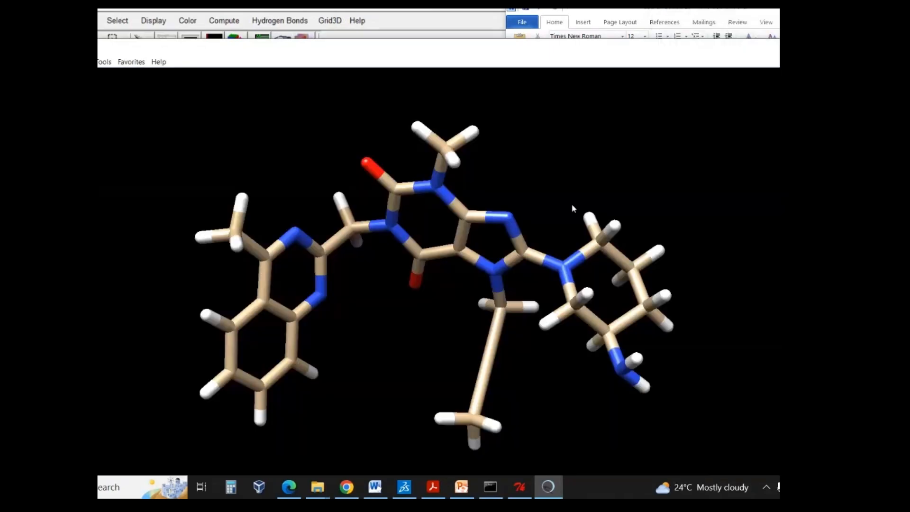
pyautogui.moveTo(572, 205); pyautogui.dragTo(533, 175)
pyautogui.scroll(3, 534, 175)
pyautogui.scroll(-6, 537, 175)
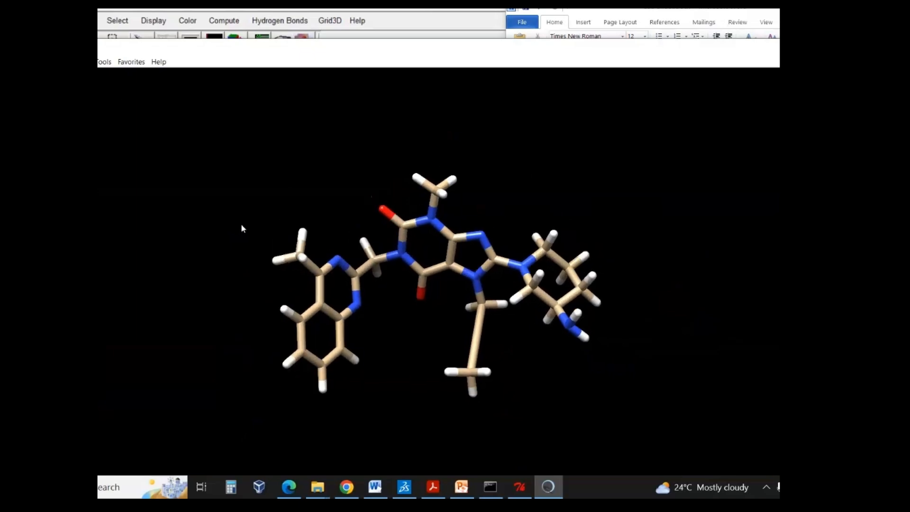
pyautogui.scroll(-1, 241, 228)
pyautogui.scroll(1, 242, 227)
# - Add hydrogens to the 10096344 ligand with AddH, considering H-bonds and using residue-name-based histidine protonation
pyautogui.click(104, 63)
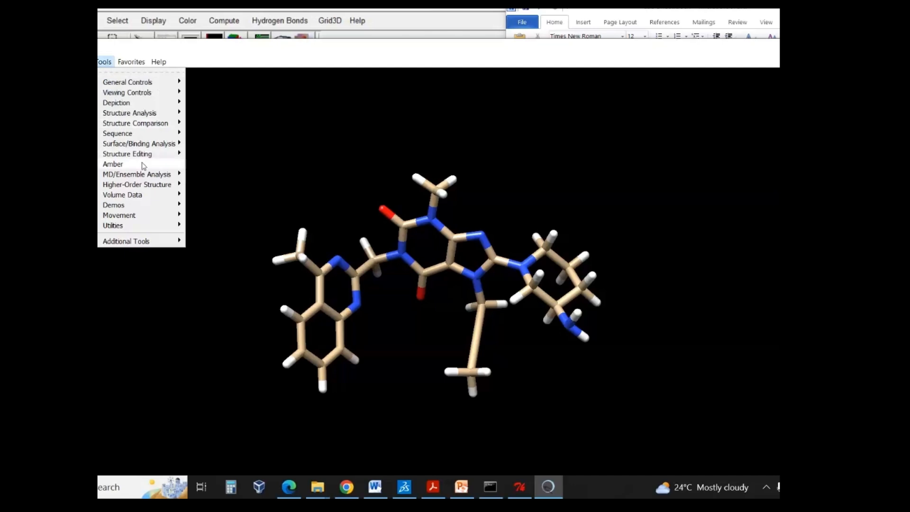
pyautogui.moveTo(144, 160)
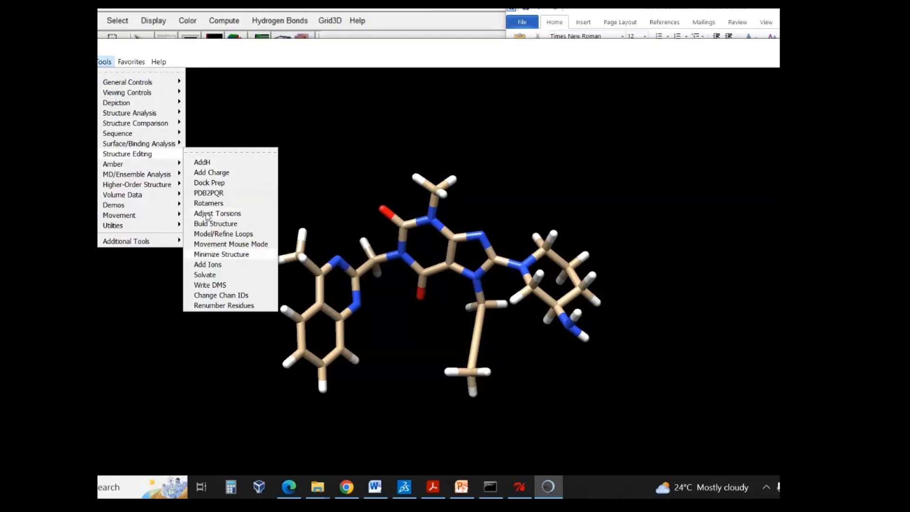
pyautogui.click(211, 163)
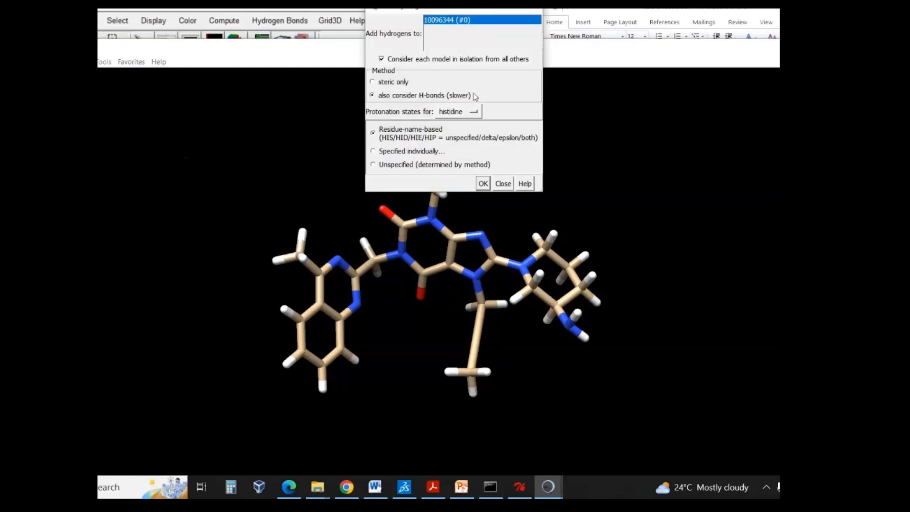
pyautogui.click(483, 183)
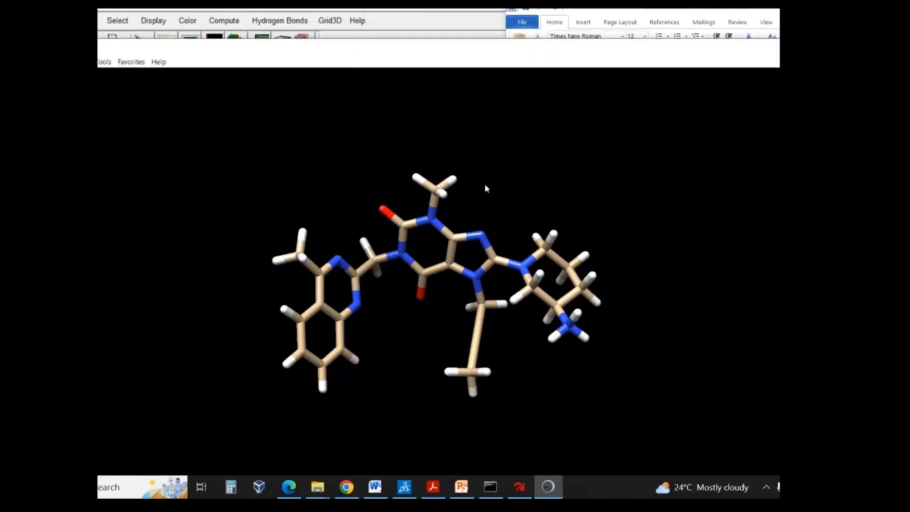
# - Add Gasteiger charges to the ligand, with AMBER ff14SB for standard residues and a net charge of +1 for UNK
pyautogui.click(104, 61)
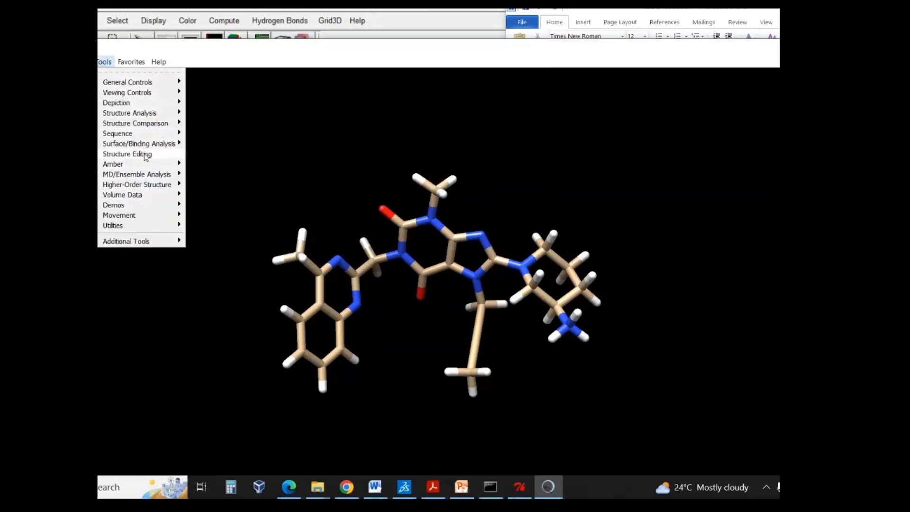
pyautogui.click(218, 173)
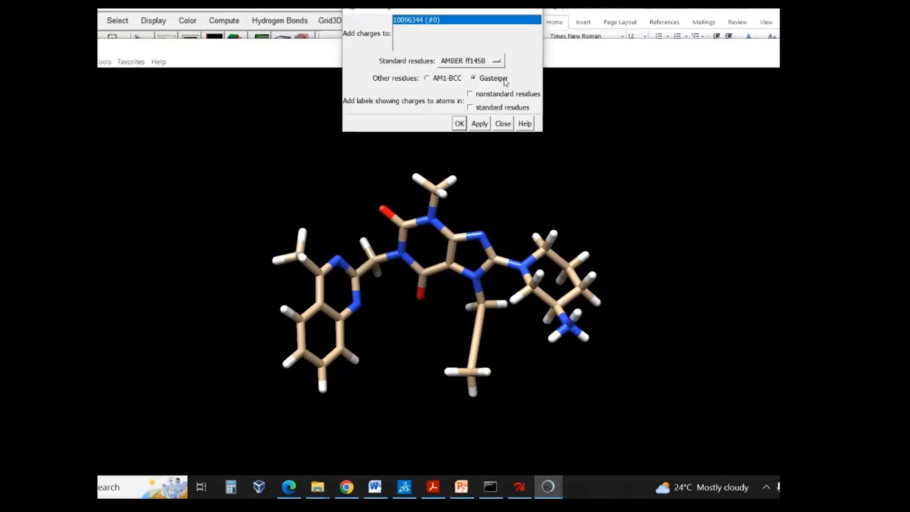
pyautogui.click(459, 123)
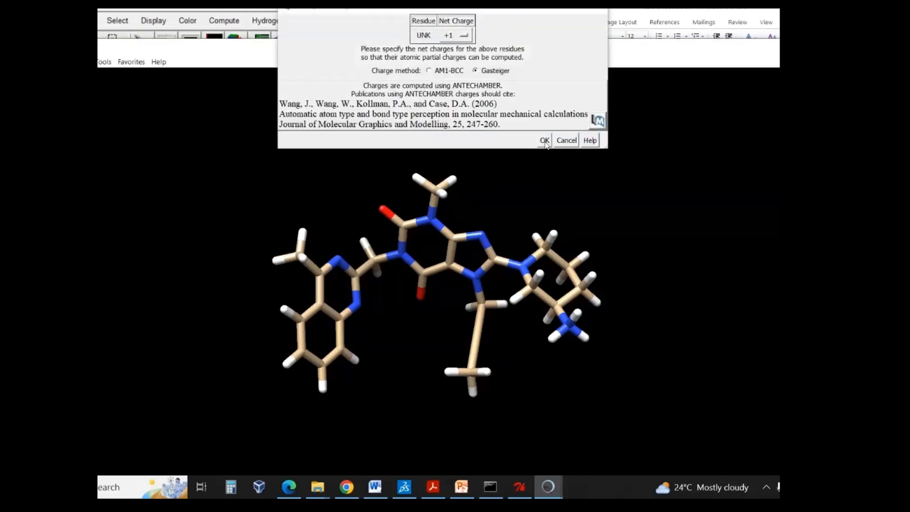
pyautogui.click(545, 141)
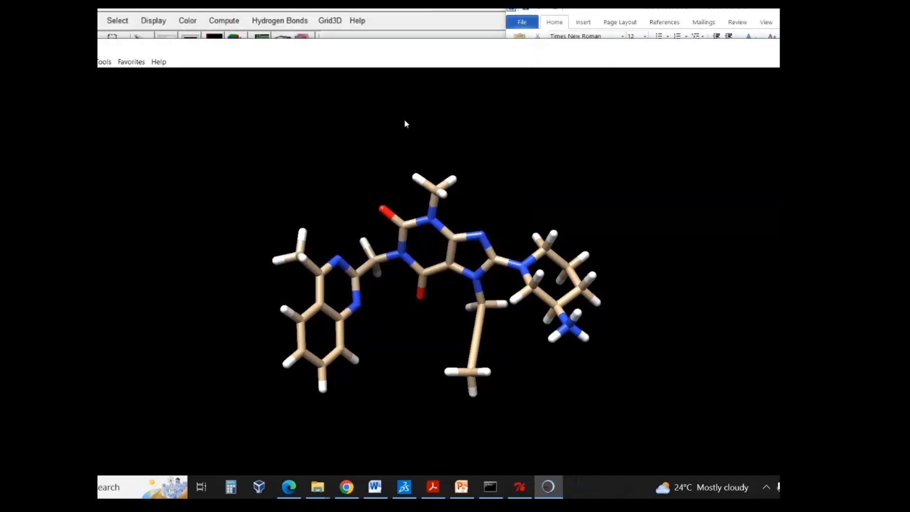
# - Open the Minimize Structure settings for the ligand, and resize and reposition the dialog so all its fields are readable
pyautogui.click(104, 64)
pyautogui.moveTo(139, 161)
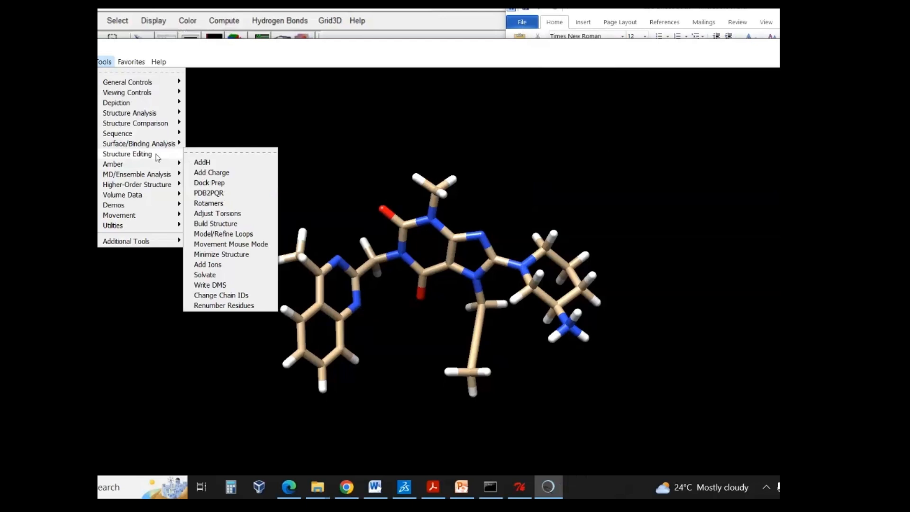
pyautogui.click(246, 254)
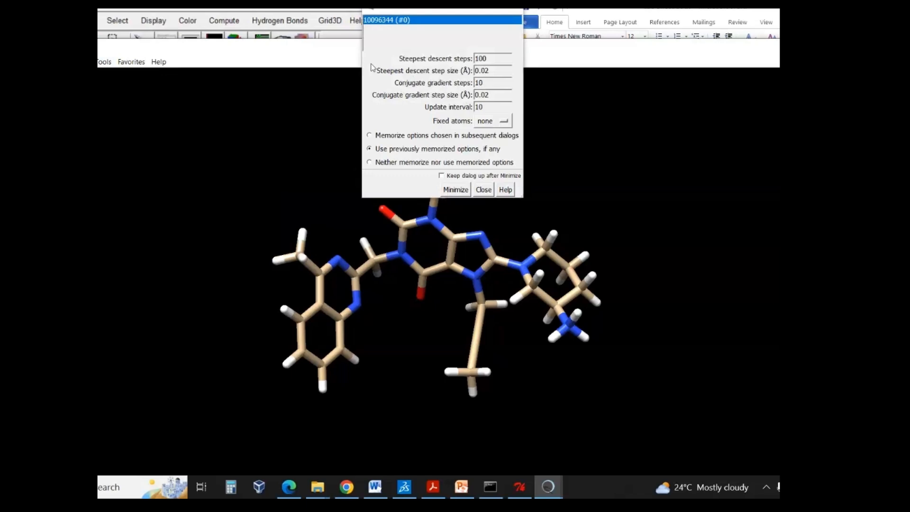
pyautogui.moveTo(360, 56); pyautogui.dragTo(397, 56)
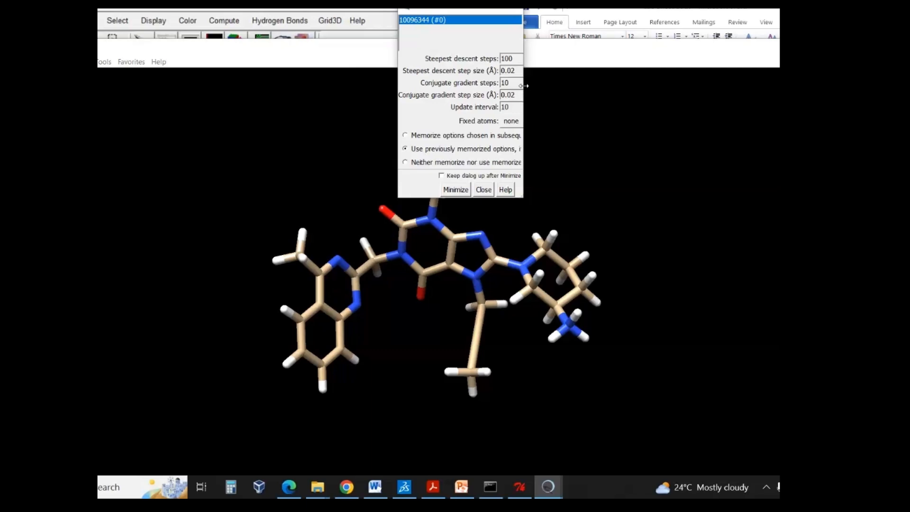
pyautogui.moveTo(523, 86); pyautogui.dragTo(836, 71)
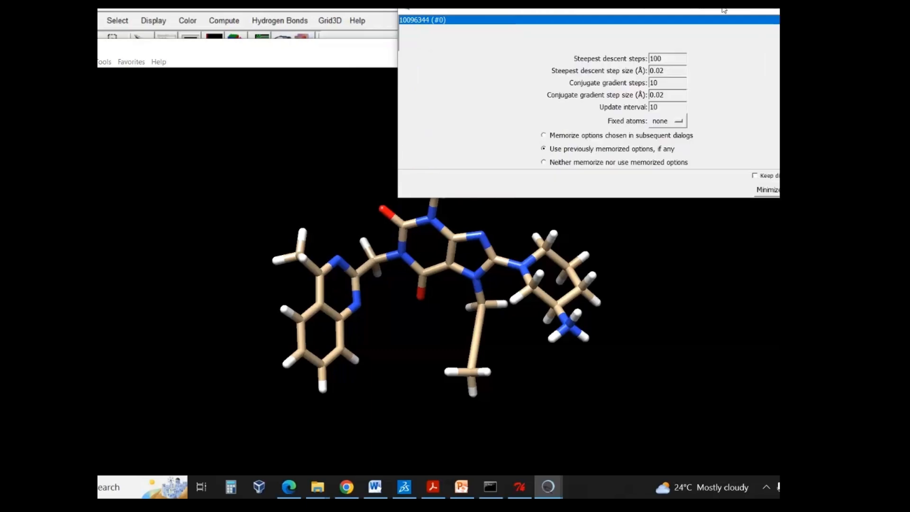
pyautogui.moveTo(725, 8); pyautogui.dragTo(661, 143)
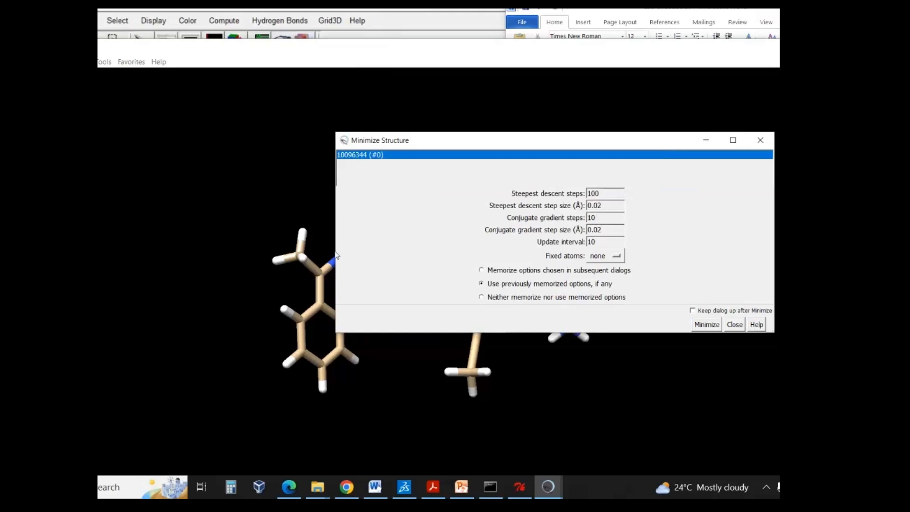
pyautogui.moveTo(336, 256); pyautogui.dragTo(561, 230)
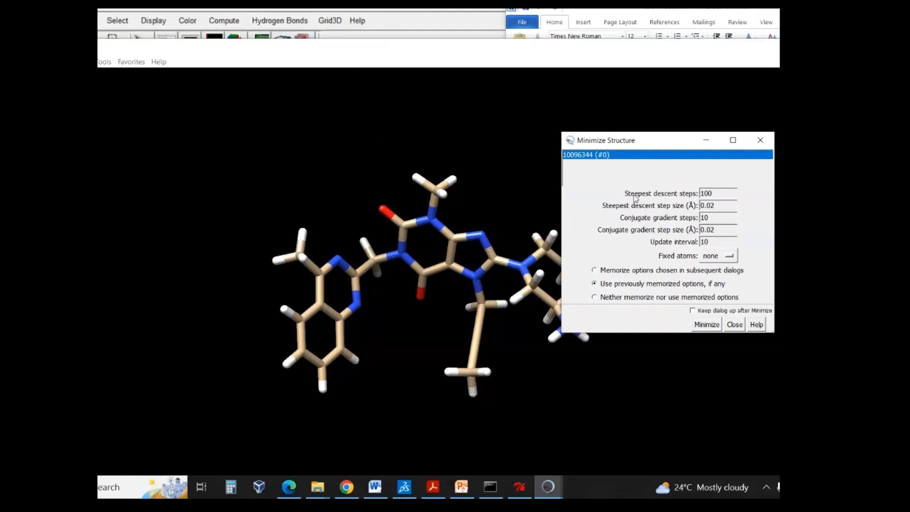
# - Minimize the ligand with 100 steepest descent steps, 10 conjugate gradient steps and an update interval of 10
pyautogui.click(716, 194)
pyautogui.doubleClick(716, 193)
pyautogui.click(722, 193)
pyautogui.doubleClick(717, 193)
pyautogui.doubleClick(715, 241)
pyautogui.doubleClick(717, 217)
pyautogui.click(716, 193)
pyautogui.click(715, 329)
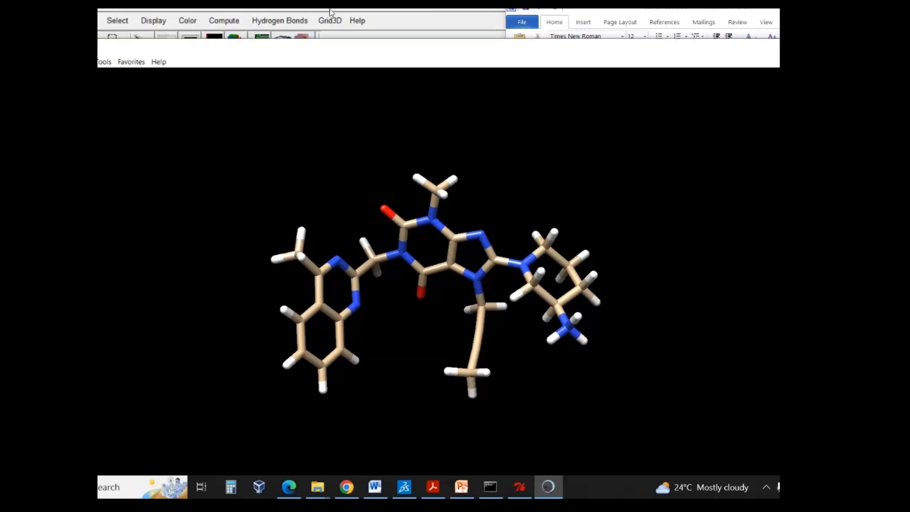
# - Save the minimized 10096344 ligand as a Mol2 file named ligand in the nextgenhelper folder
pyautogui.moveTo(126, 40); pyautogui.dragTo(155, 37)
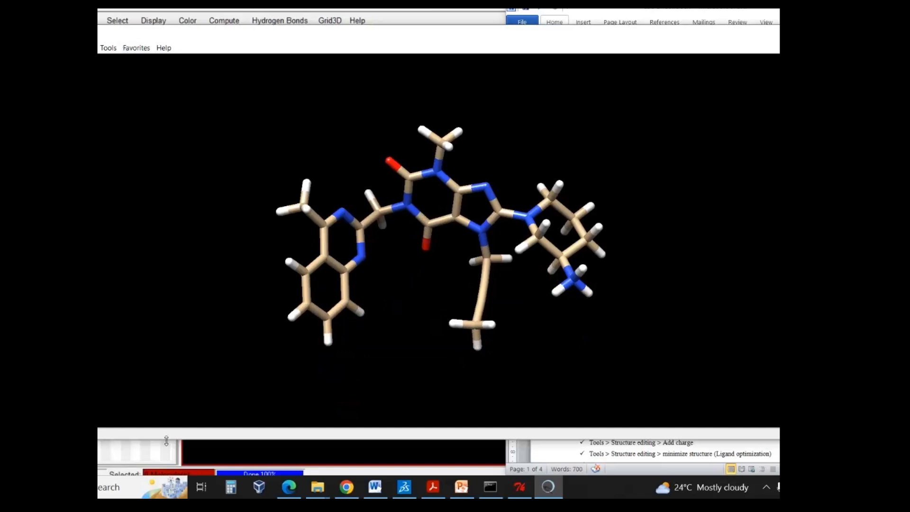
pyautogui.moveTo(167, 441); pyautogui.dragTo(167, 471)
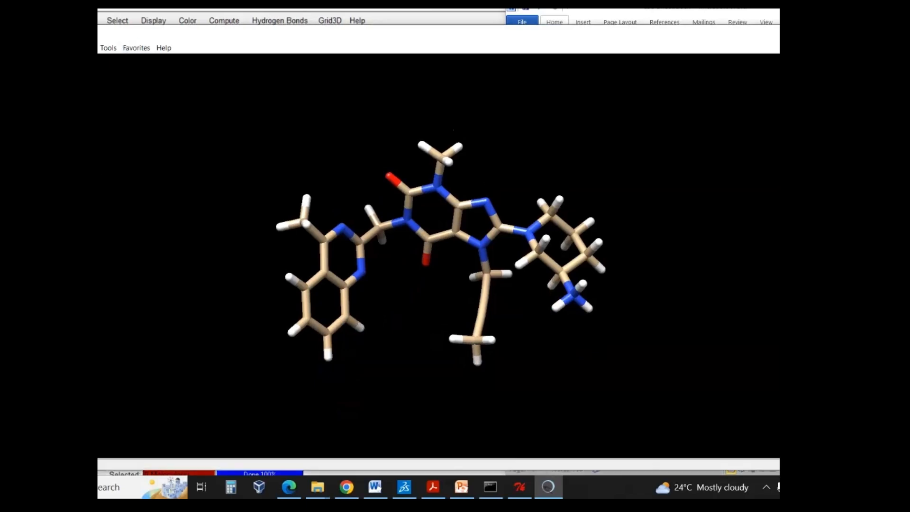
pyautogui.click(7, 48)
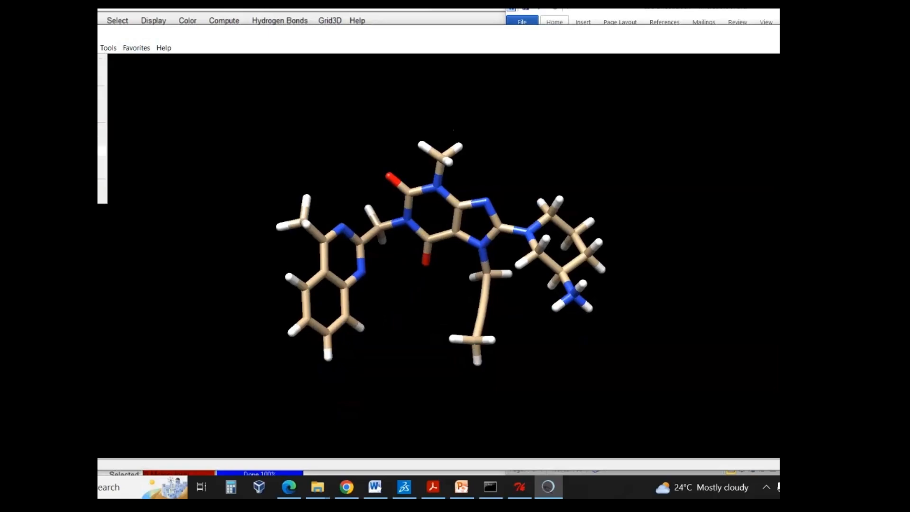
pyautogui.click(62, 150)
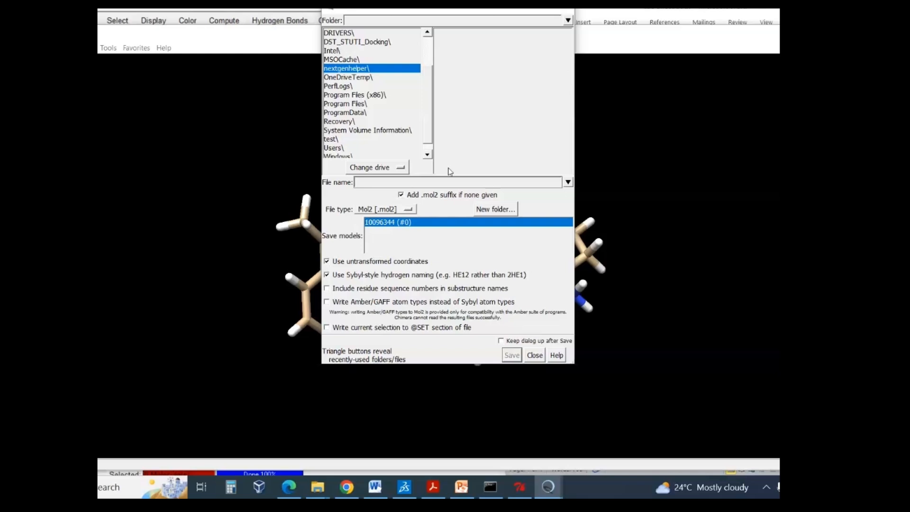
pyautogui.write('ligand')
pyautogui.click(512, 355)
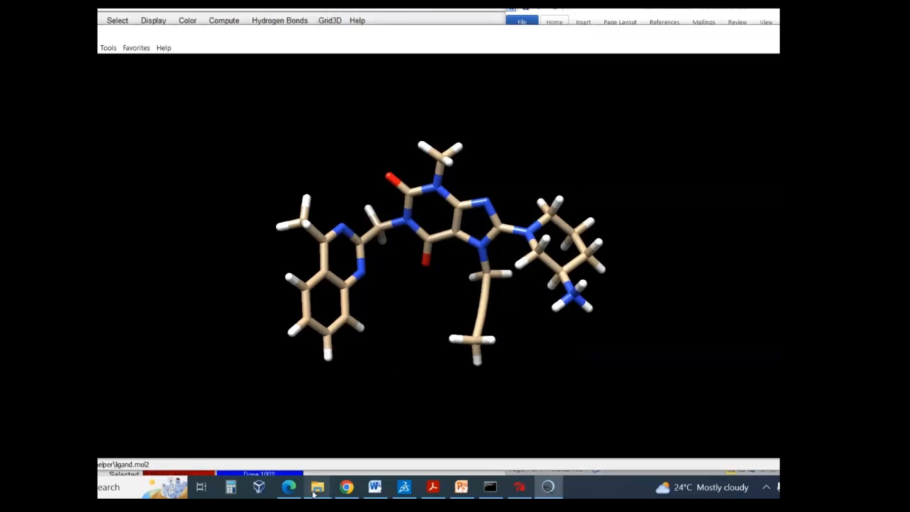
# - Switch to the nextgenhelper folder in File Explorer, refresh it, and delete 2rgu.pdb and the Conformer3D_COMPOUND_CID file, keeping ligand.mol2 and protein.pdb
pyautogui.moveTo(313, 494)
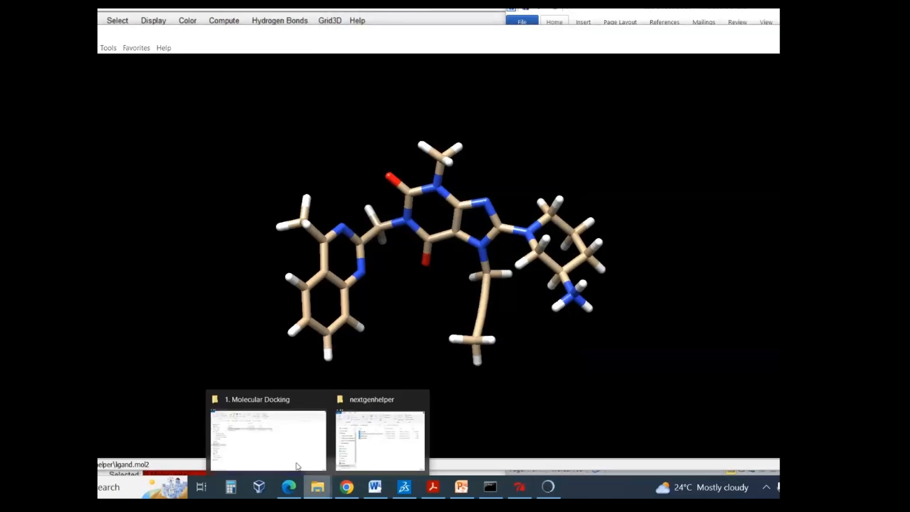
pyautogui.click(353, 441)
pyautogui.rightClick(280, 268)
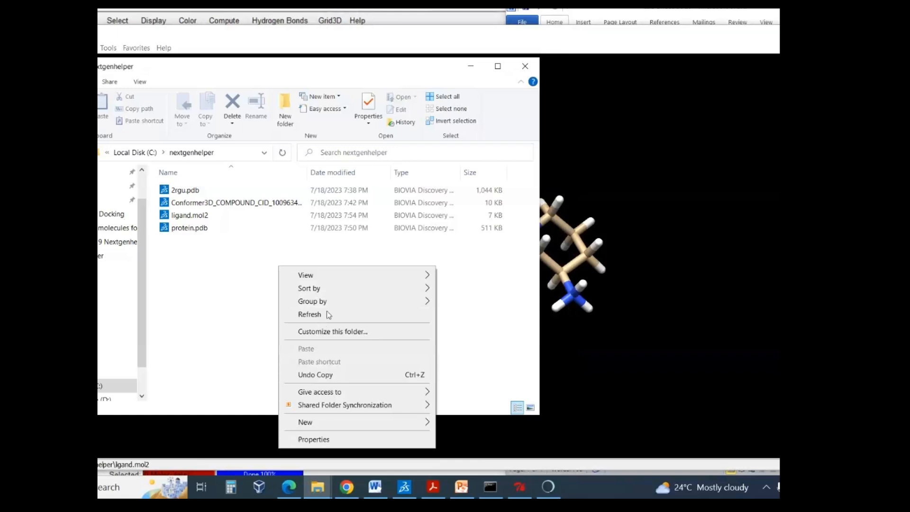
pyautogui.click(323, 313)
pyautogui.click(203, 231)
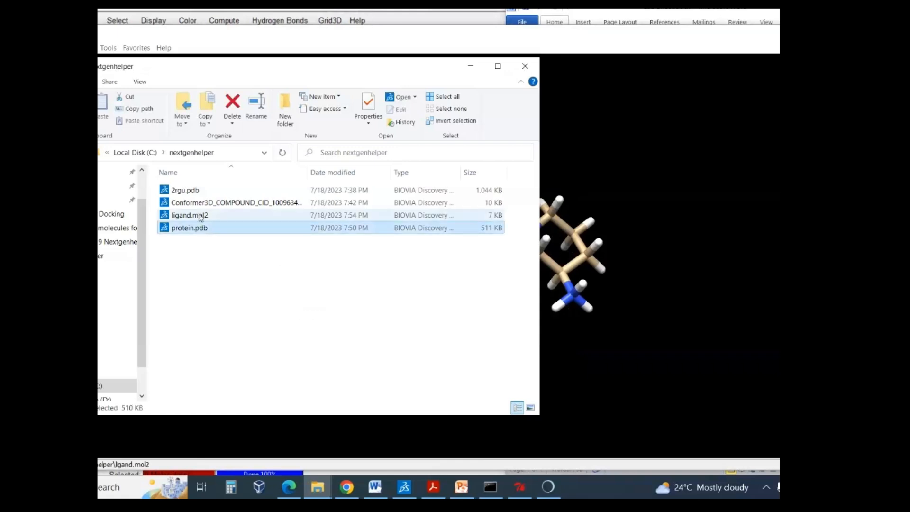
pyautogui.click(201, 216)
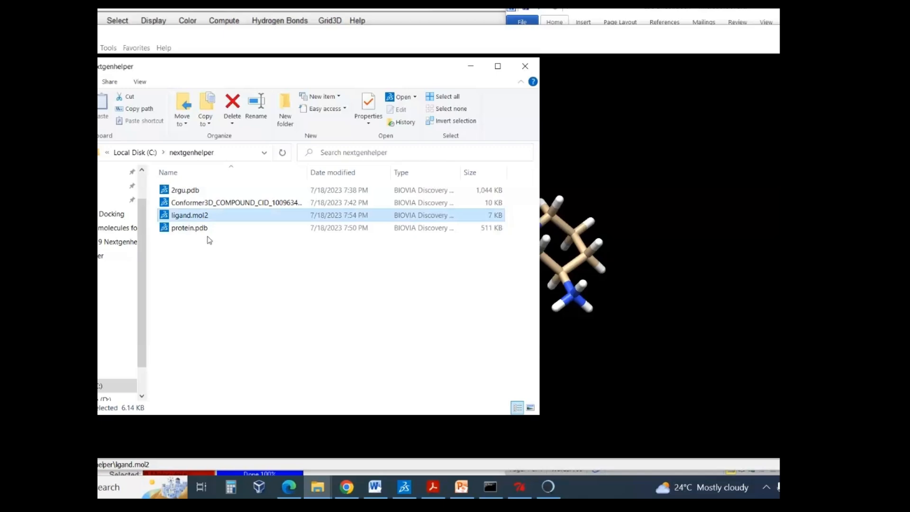
pyautogui.click(197, 202)
pyautogui.keyDown('ctrl'); pyautogui.click(185, 190); pyautogui.keyUp('ctrl')
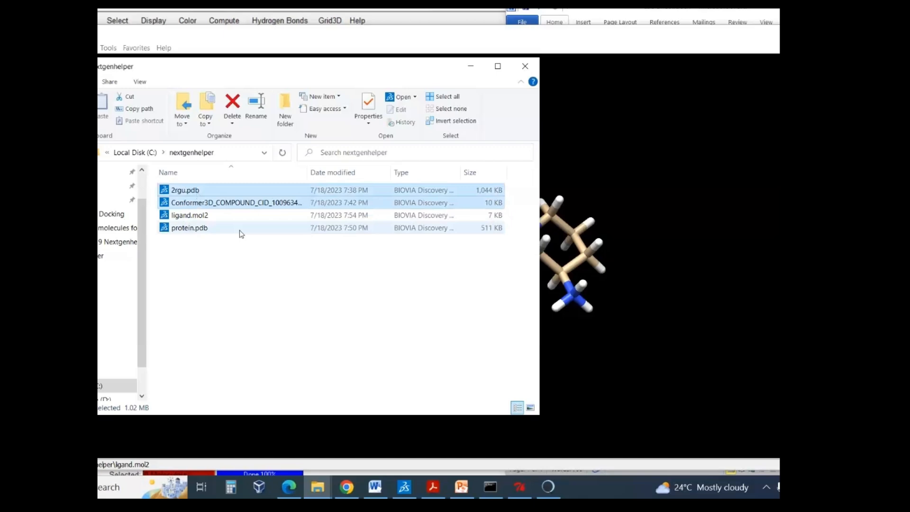
pyautogui.press('Delete')
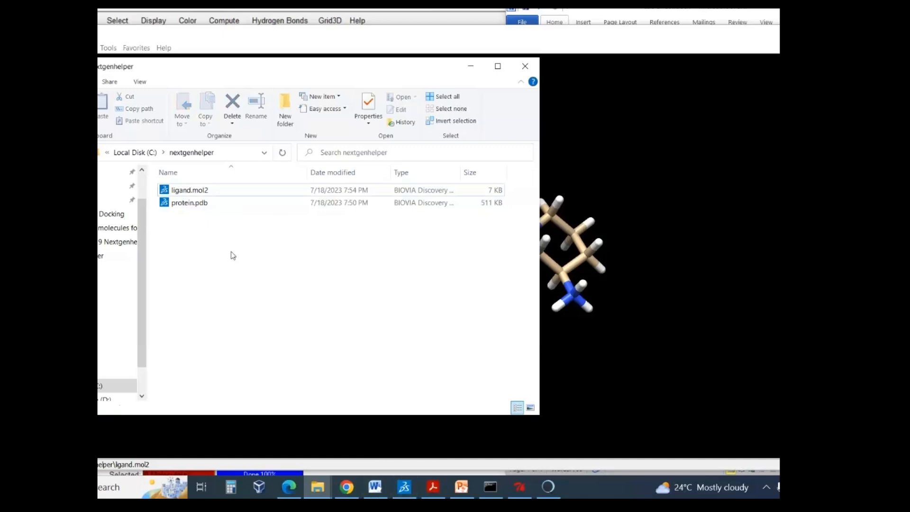
pyautogui.moveTo(232, 254); pyautogui.dragTo(305, 185)
pyautogui.click(285, 255)
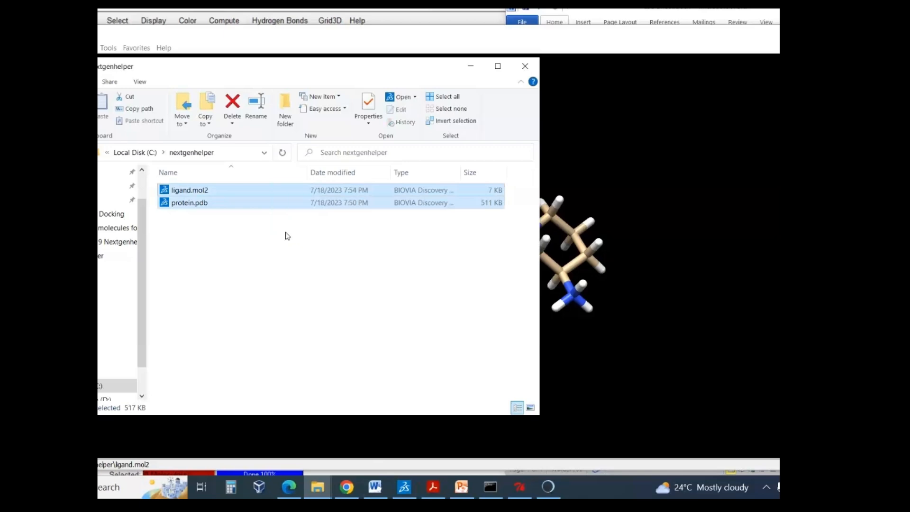
pyautogui.click(285, 232)
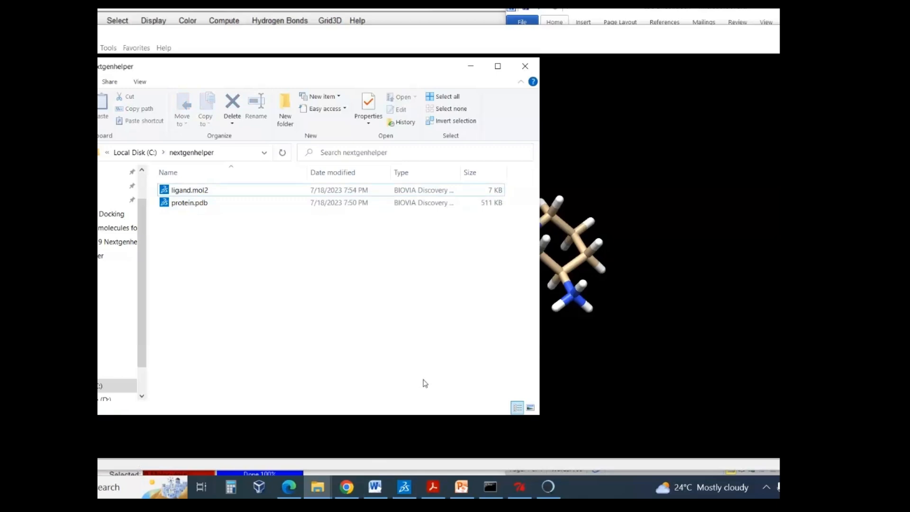
# - Switch to AutoDockTools, restore its window from full screen, and resize it to fit the desktop
pyautogui.moveTo(518, 493)
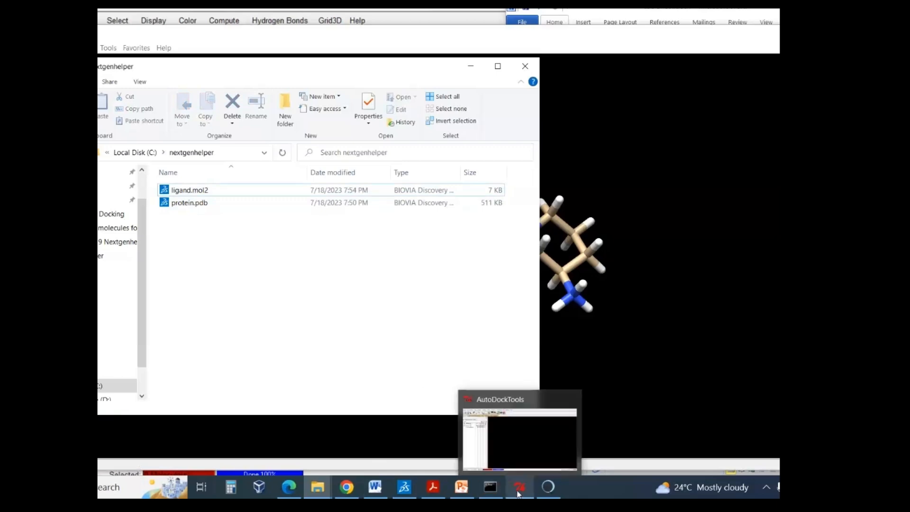
pyautogui.click(492, 457)
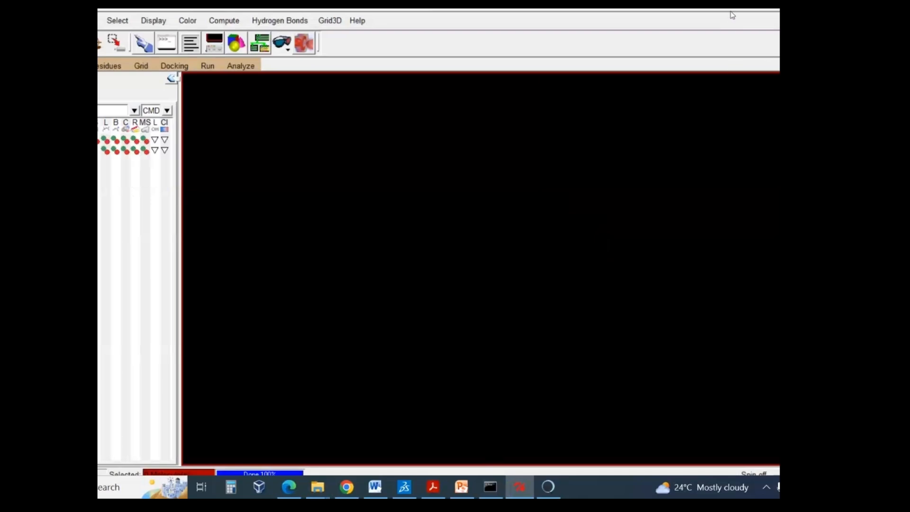
pyautogui.click(851, 1)
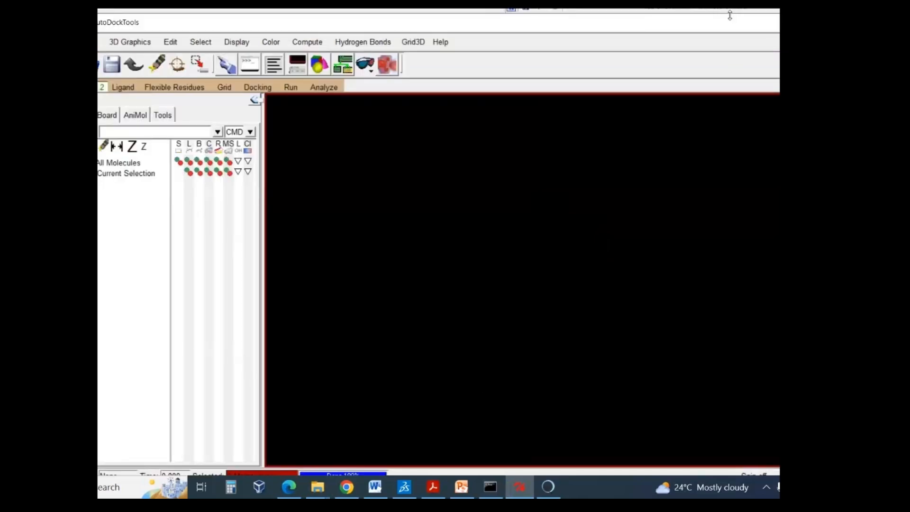
pyautogui.moveTo(729, 16); pyautogui.dragTo(730, 48)
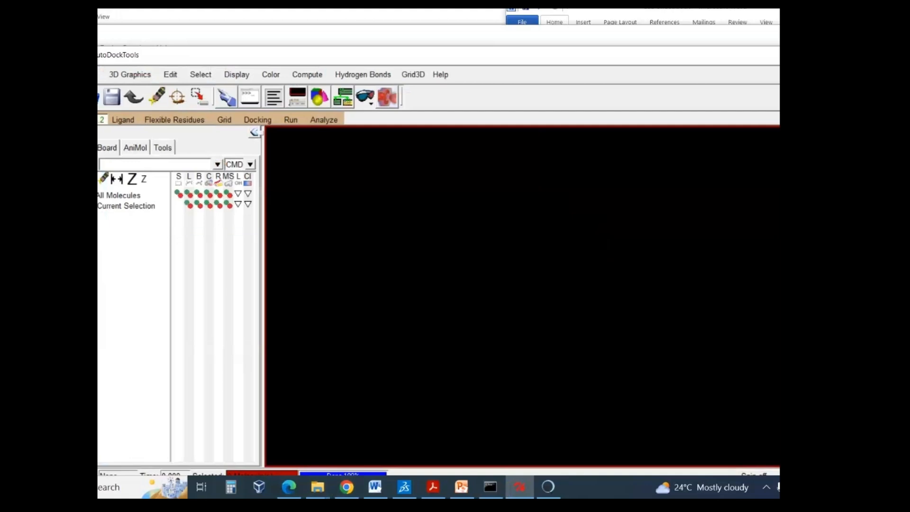
pyautogui.moveTo(82, 256); pyautogui.dragTo(2, 256)
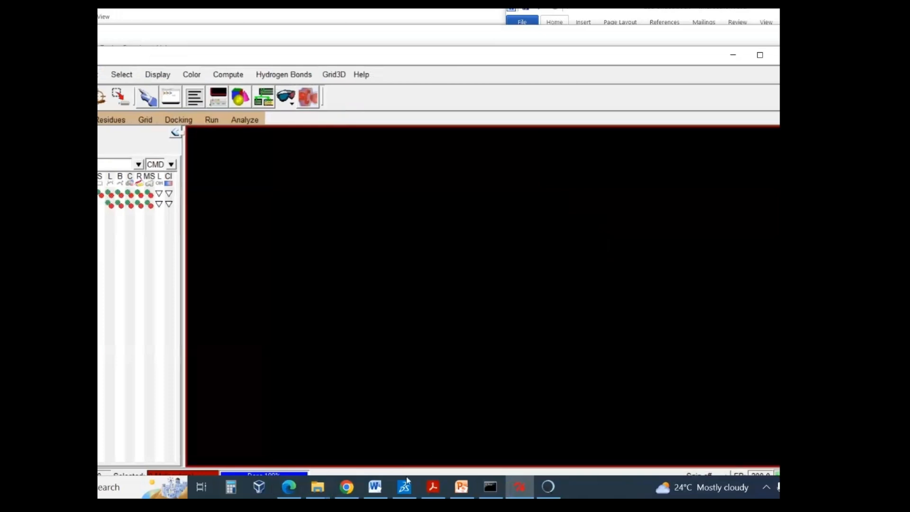
# - Switch to the Word docking protocol and review the protein and ligand preparation sections and the protein processing instructions
pyautogui.click(375, 487)
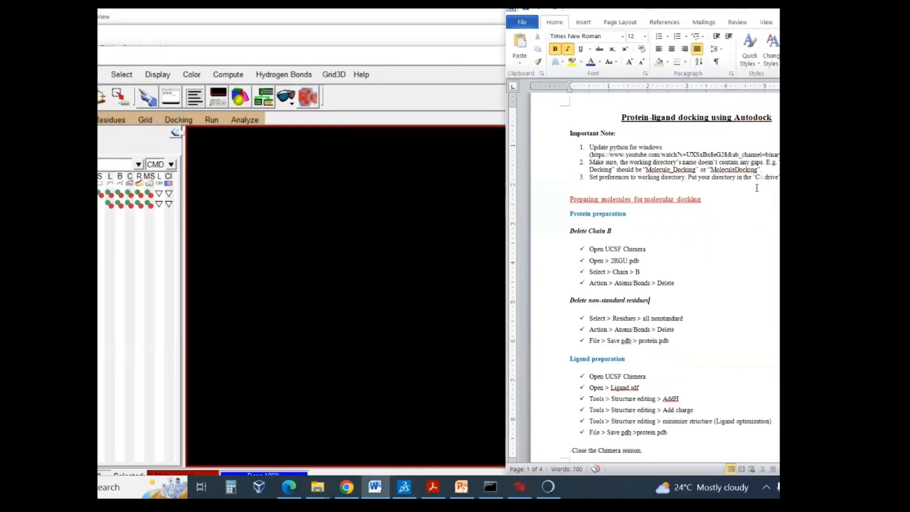
pyautogui.scroll(-3, 756, 188)
pyautogui.scroll(-3, 758, 192)
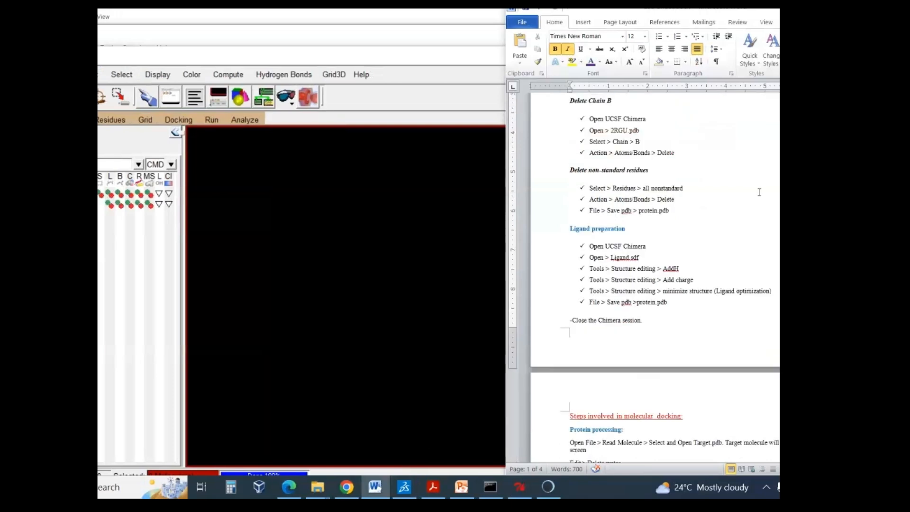
pyautogui.scroll(2, 758, 192)
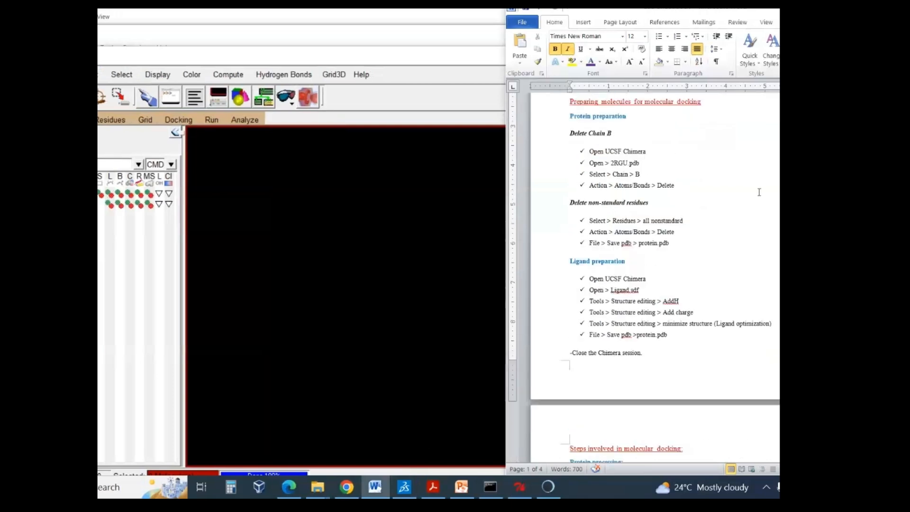
pyautogui.moveTo(568, 121); pyautogui.dragTo(683, 250)
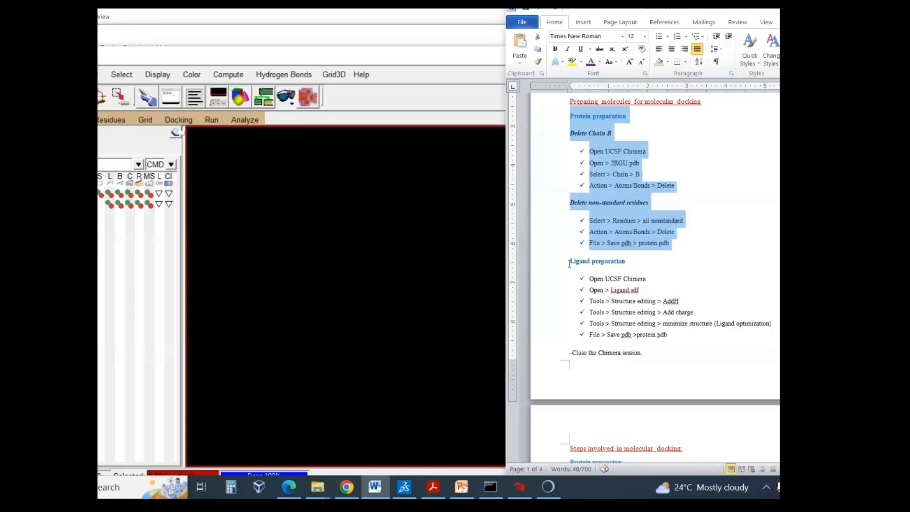
pyautogui.moveTo(569, 262); pyautogui.dragTo(700, 342)
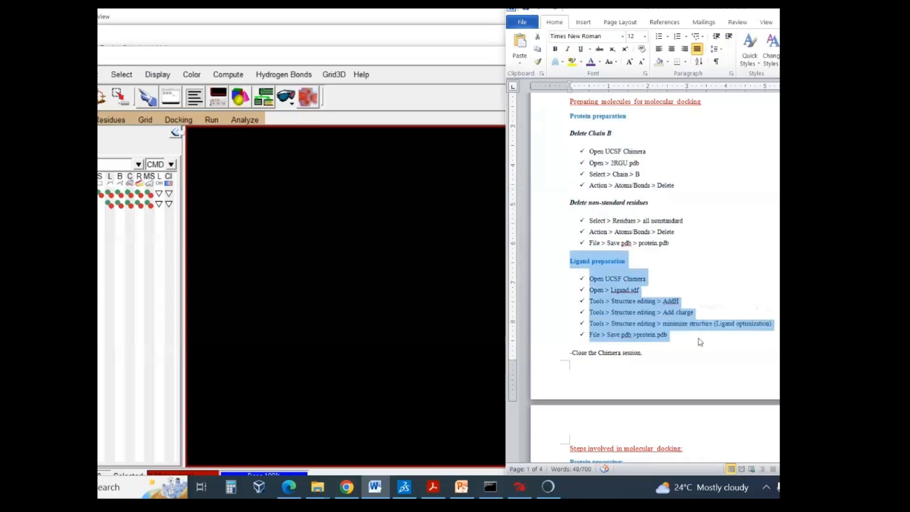
pyautogui.scroll(-9, 691, 311)
pyautogui.click(671, 204)
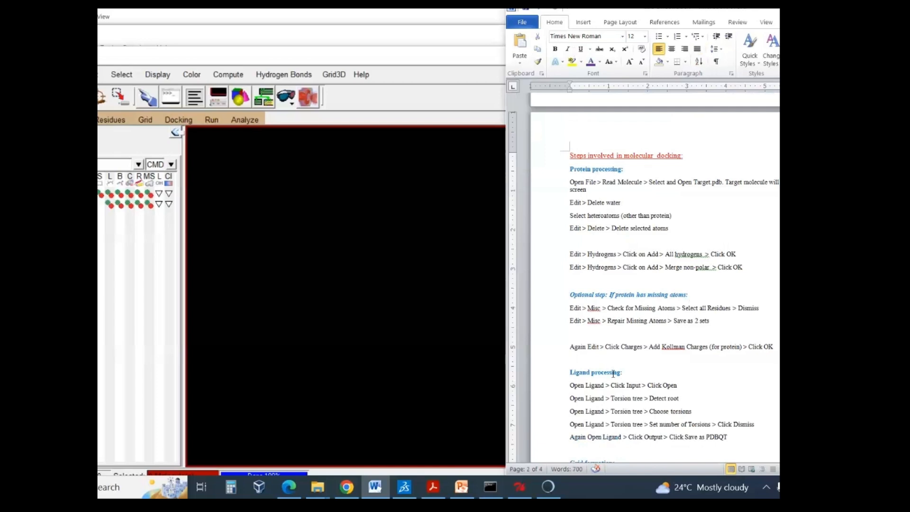
# - Return to AutoDockTools, read the molecule protein.pdb from C:\nextgenhelper, and reposition the window
pyautogui.click(264, 56)
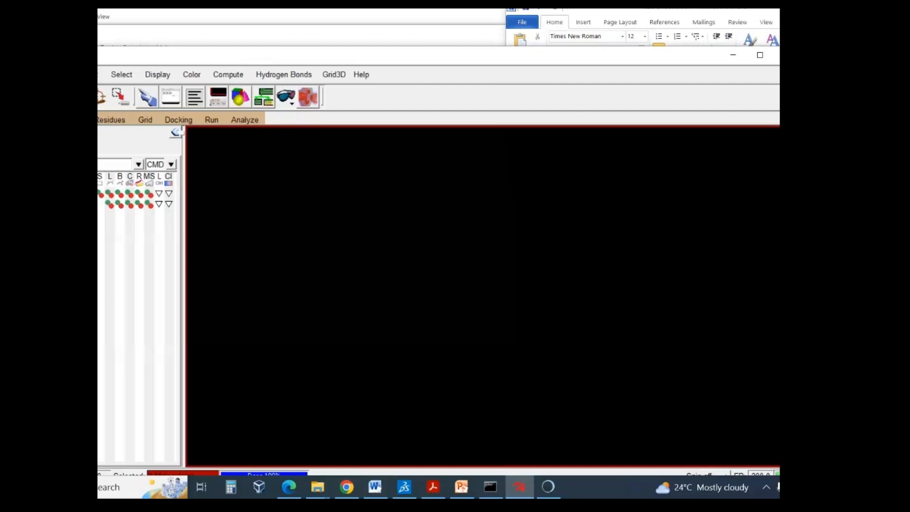
pyautogui.click(12, 75)
pyautogui.click(39, 89)
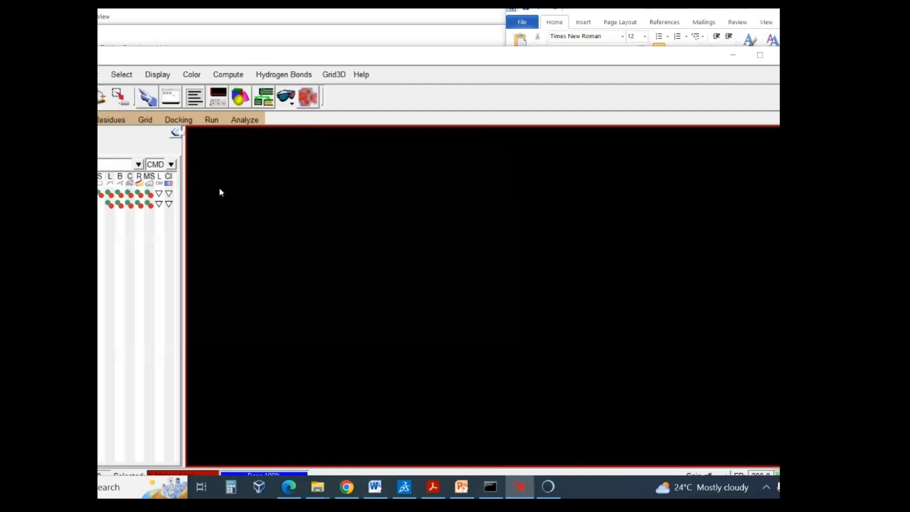
pyautogui.click(137, 161)
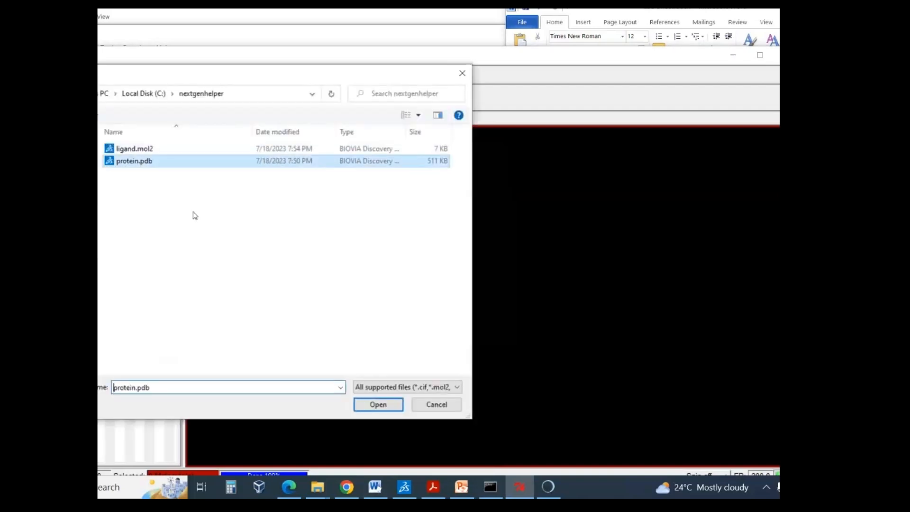
pyautogui.click(378, 404)
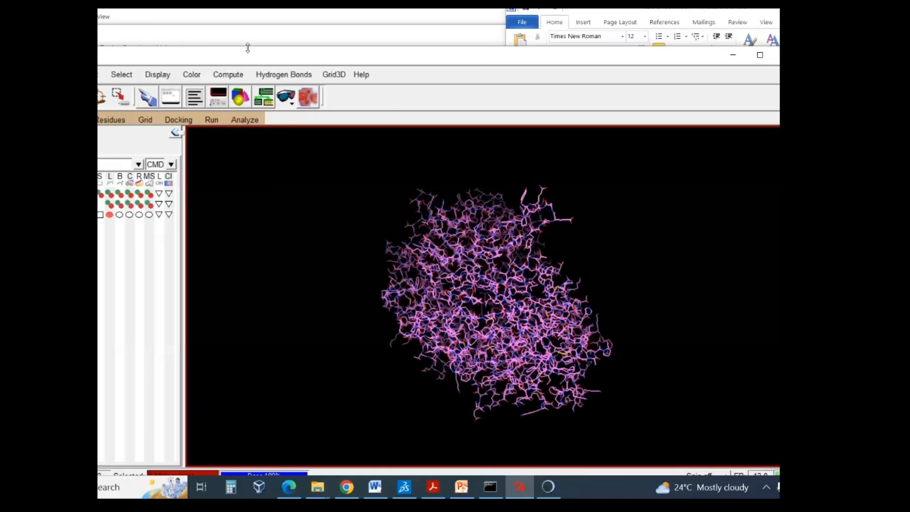
pyautogui.moveTo(247, 47)
pyautogui.mouseDown()
pyautogui.moveTo(249, 70)
pyautogui.moveTo(248, 55)
pyautogui.mouseUp()
# - Examine the loaded protein from several angles, briefly trying the sticks-and-balls and CPK representations before restoring the lines-only display
pyautogui.moveTo(489, 280); pyautogui.dragTo(543, 235)
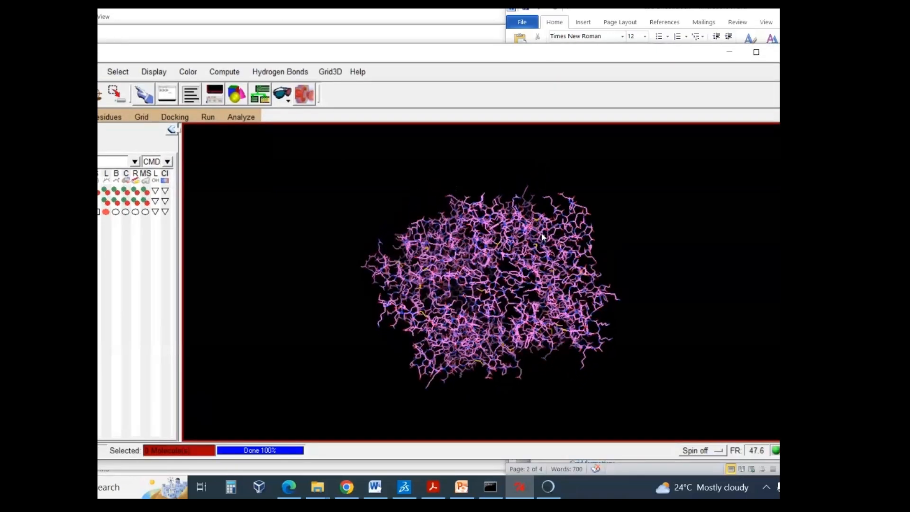
pyautogui.scroll(2, 543, 236)
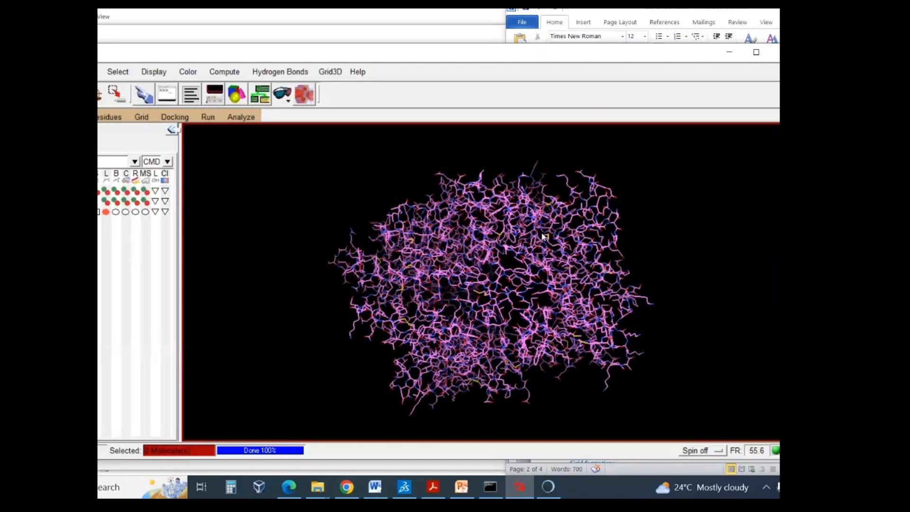
pyautogui.click(115, 212)
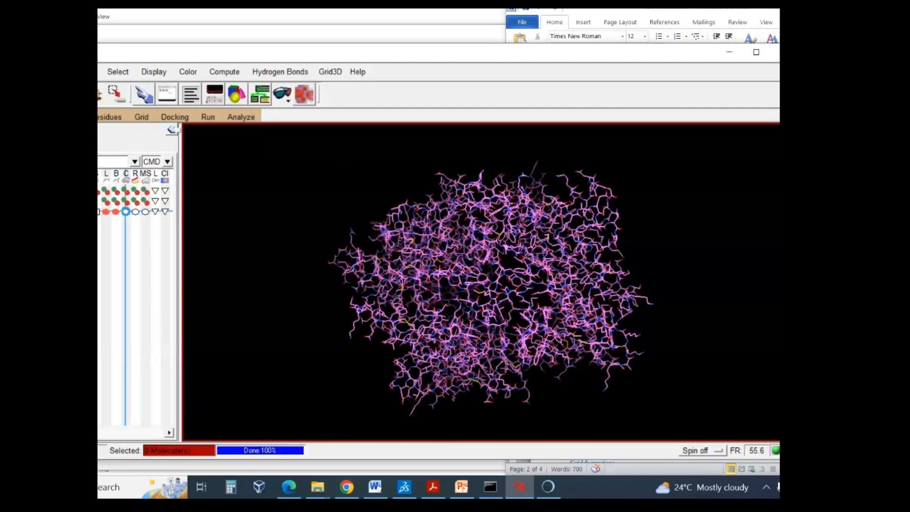
pyautogui.click(125, 211)
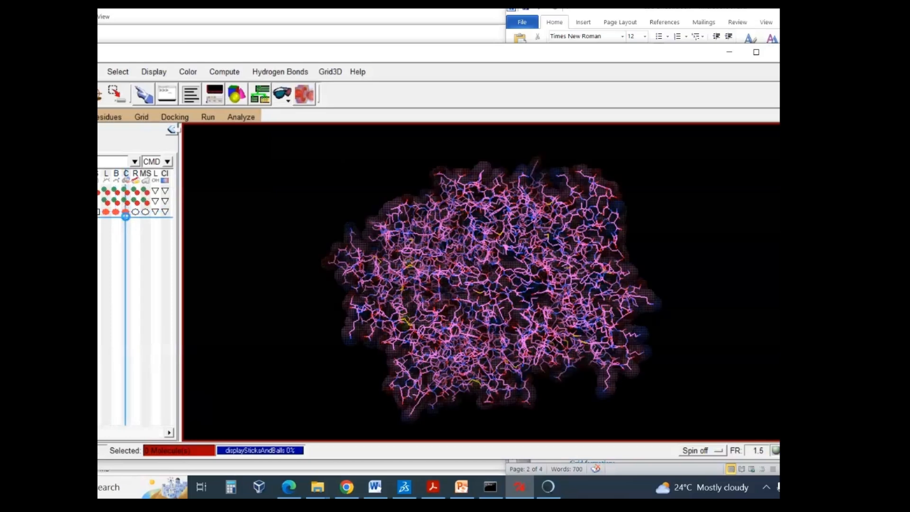
pyautogui.click(126, 211)
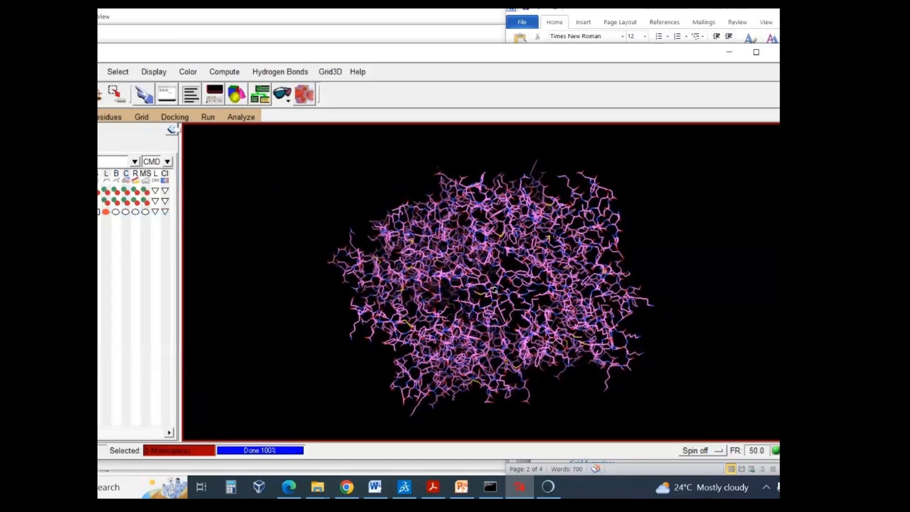
pyautogui.moveTo(512, 216); pyautogui.dragTo(391, 234)
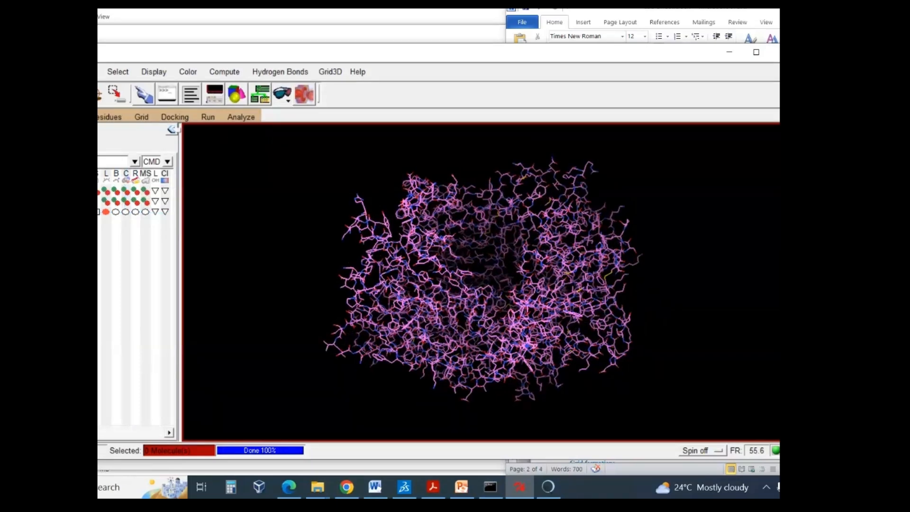
pyautogui.moveTo(476, 282); pyautogui.dragTo(473, 245)
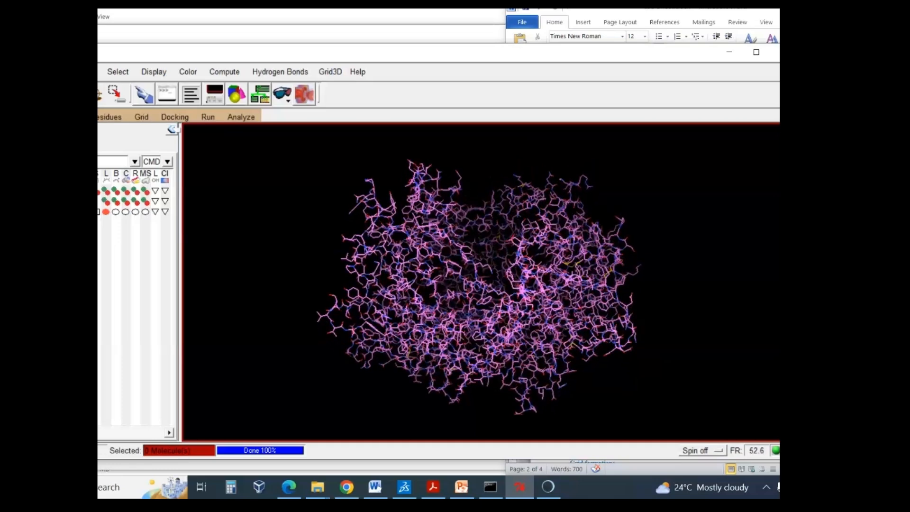
# - Add all hydrogens to the protein using the noBondOrder method, with atoms renumbered to include the new hydrogens
pyautogui.click(88, 72)
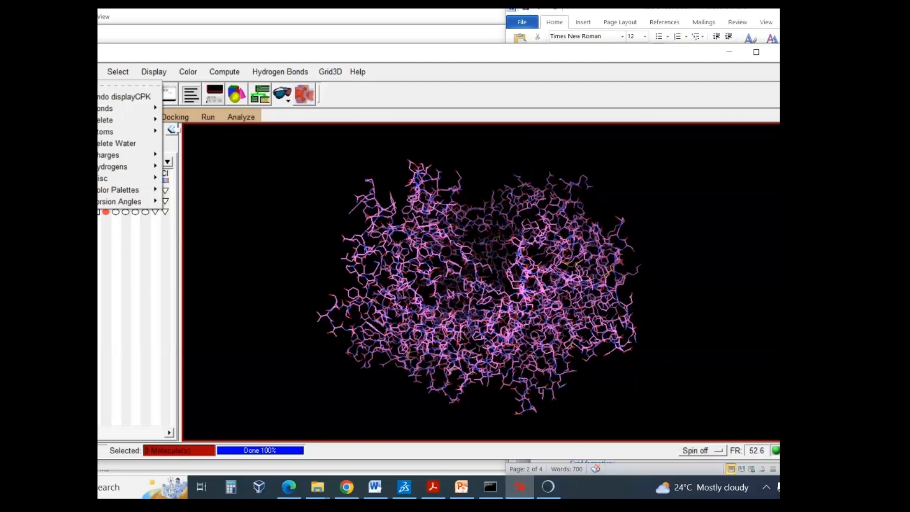
pyautogui.moveTo(122, 170)
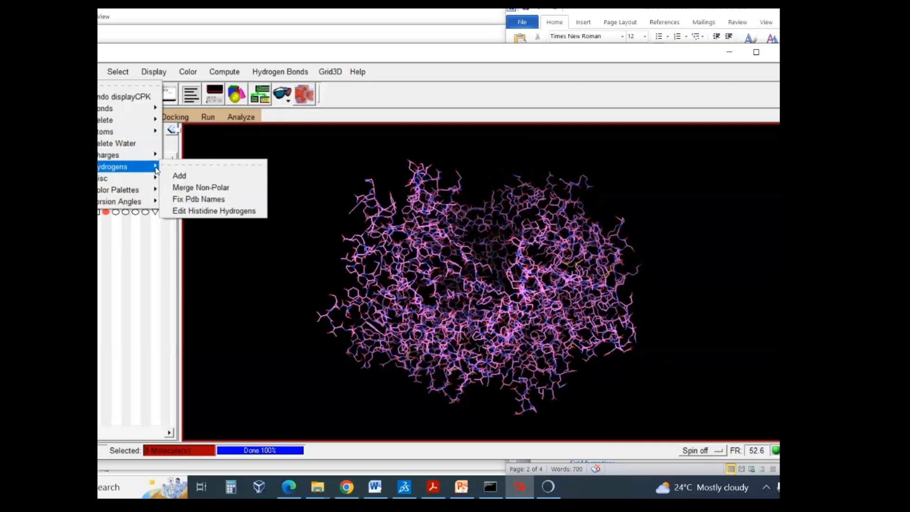
pyautogui.click(195, 177)
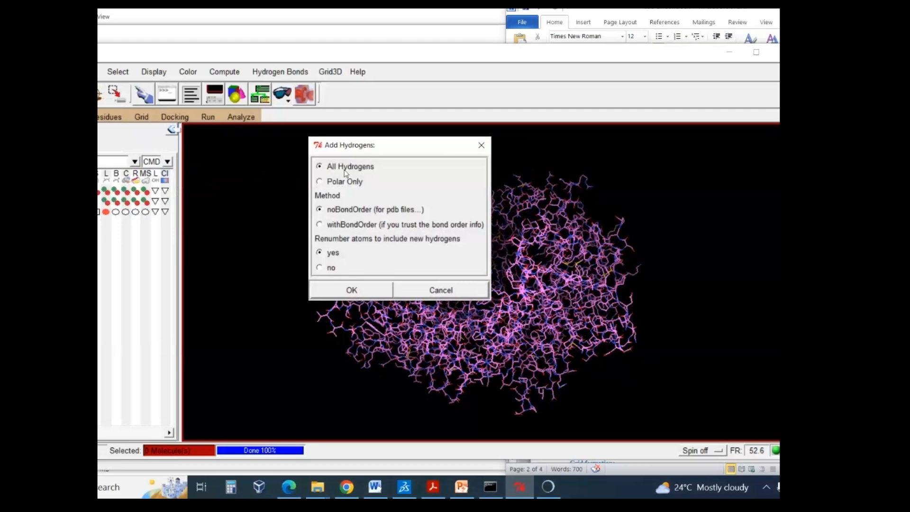
pyautogui.click(372, 289)
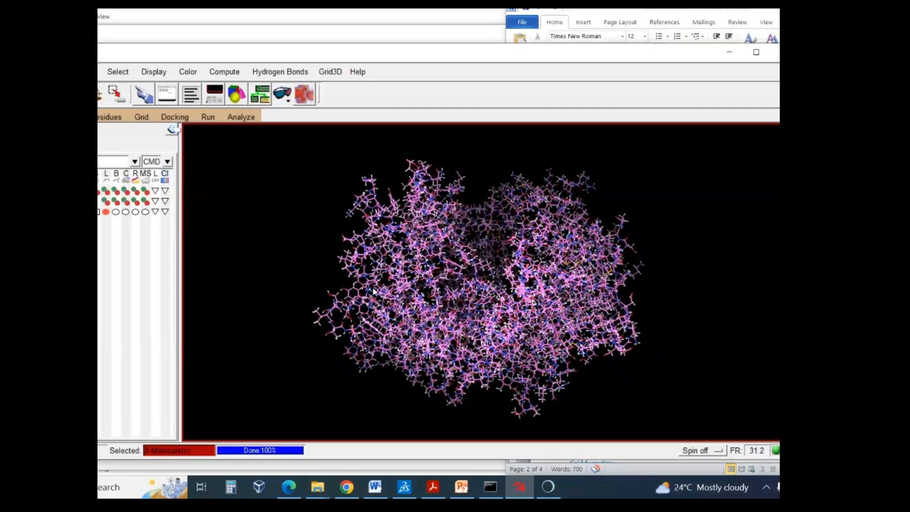
# - Merge the protein's non-polar hydrogens, accepting that the command cannot be undone, and inspect the resulting structure
pyautogui.click(89, 72)
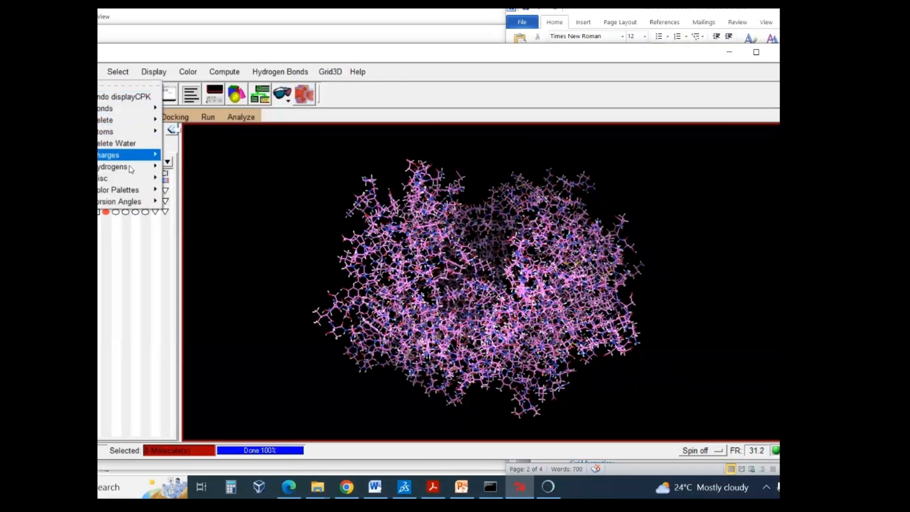
pyautogui.moveTo(131, 169)
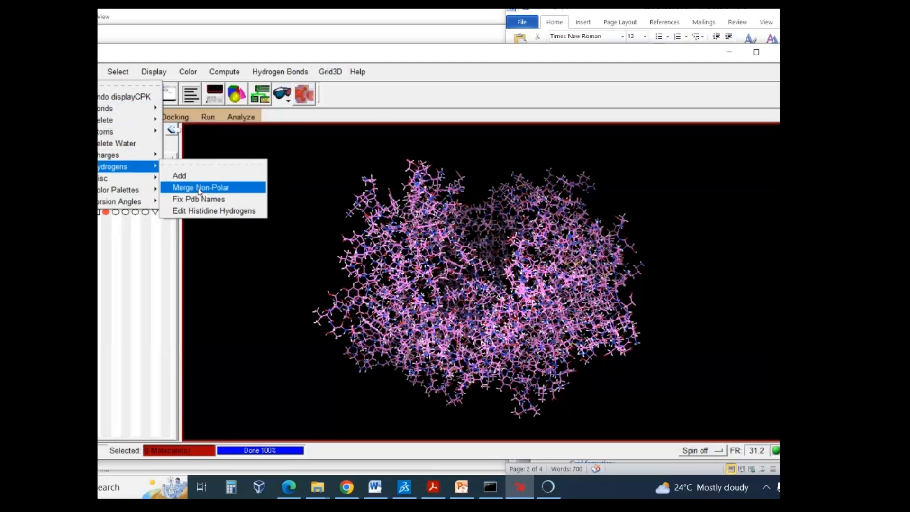
pyautogui.click(199, 188)
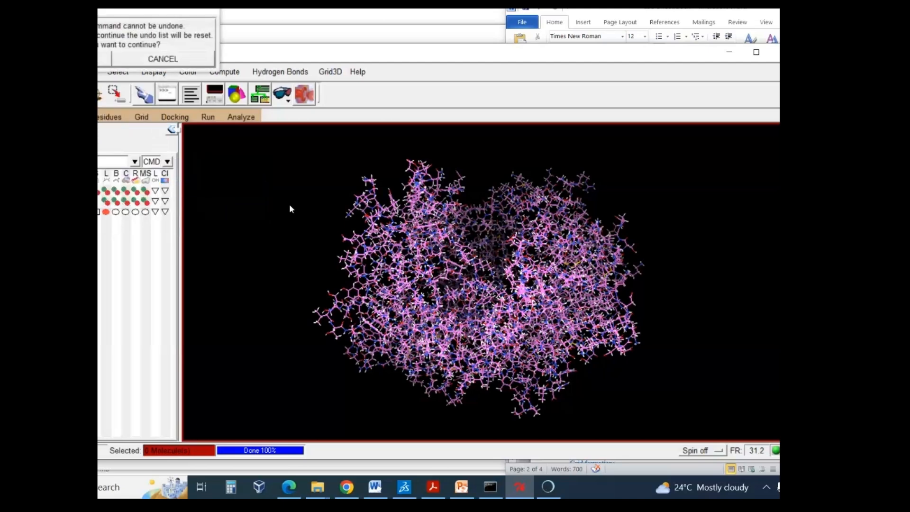
pyautogui.click(100, 61)
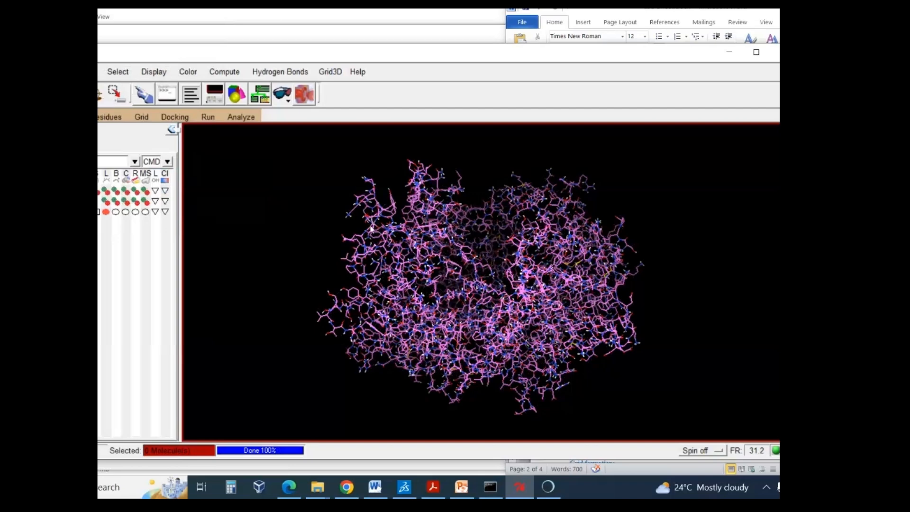
pyautogui.moveTo(412, 245); pyautogui.dragTo(407, 253)
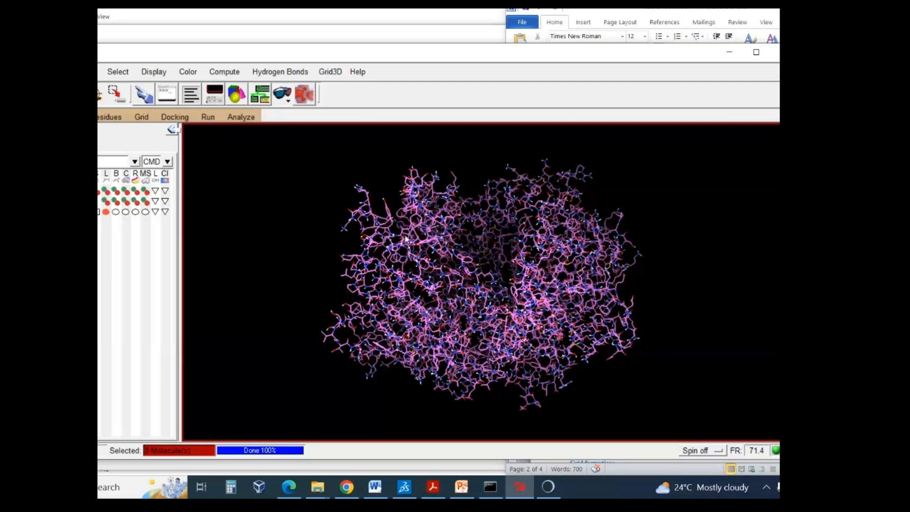
pyautogui.scroll(2, 410, 218)
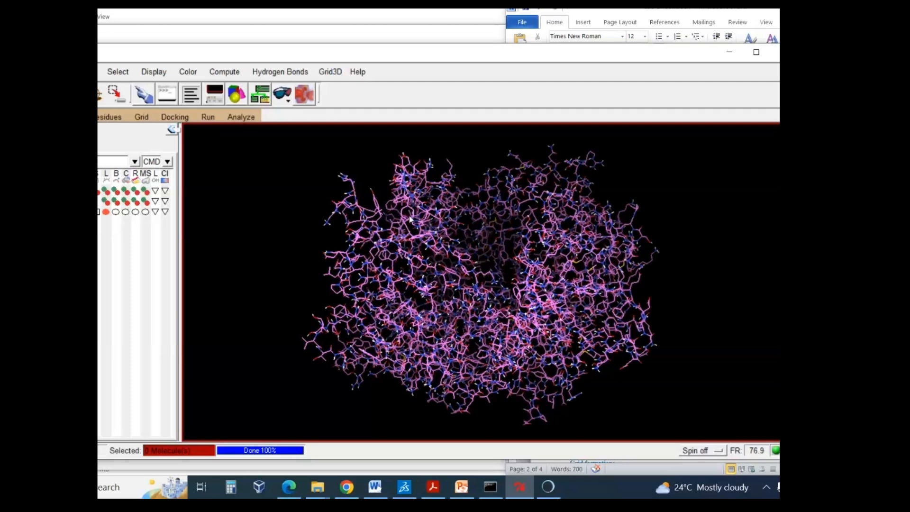
pyautogui.scroll(-2, 419, 216)
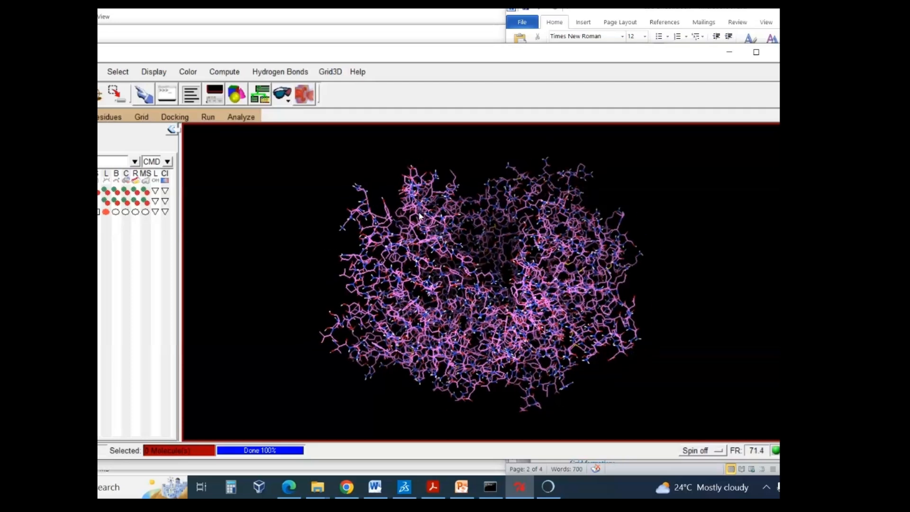
# - Switch to the Word docking protocol and review the hydrogen instructions and the optional check for missing atoms
pyautogui.hotkey('alt', 'Tab')
pyautogui.scroll(-2, 630, 199)
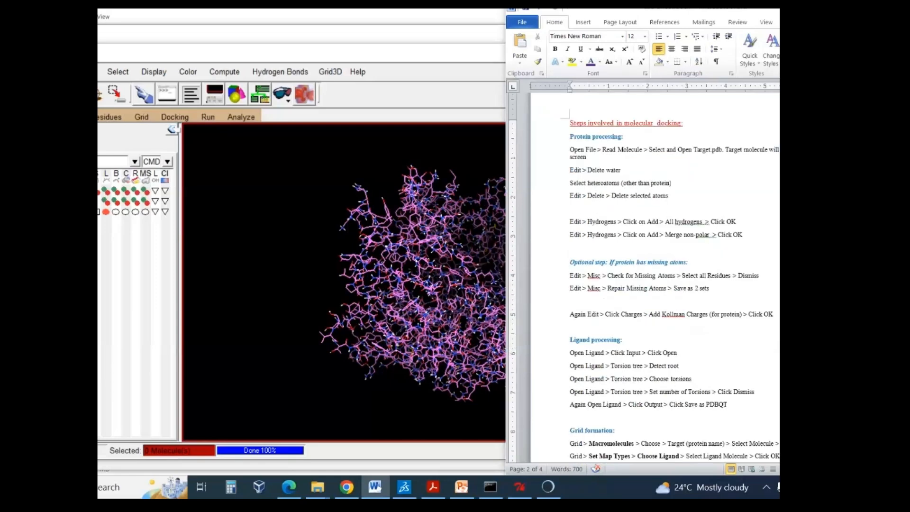
pyautogui.moveTo(568, 188); pyautogui.dragTo(756, 211)
pyautogui.click(755, 207)
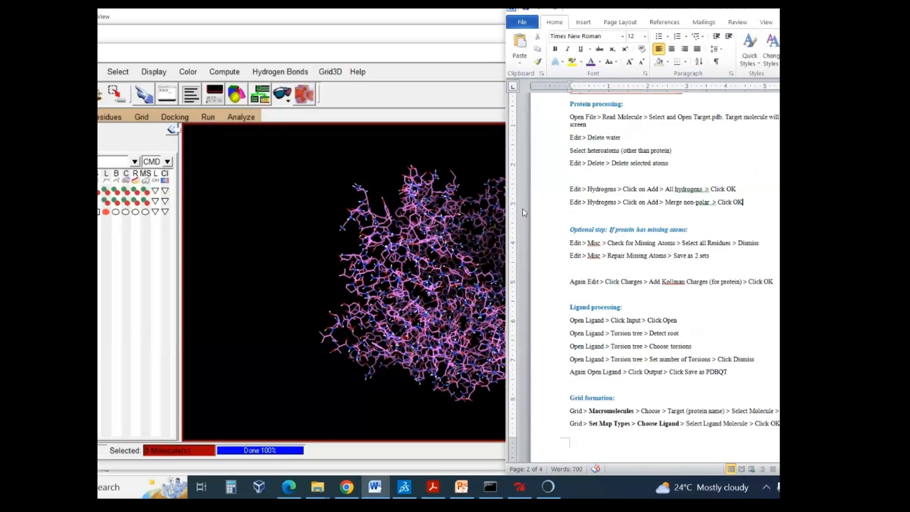
pyautogui.moveTo(606, 230); pyautogui.dragTo(688, 232)
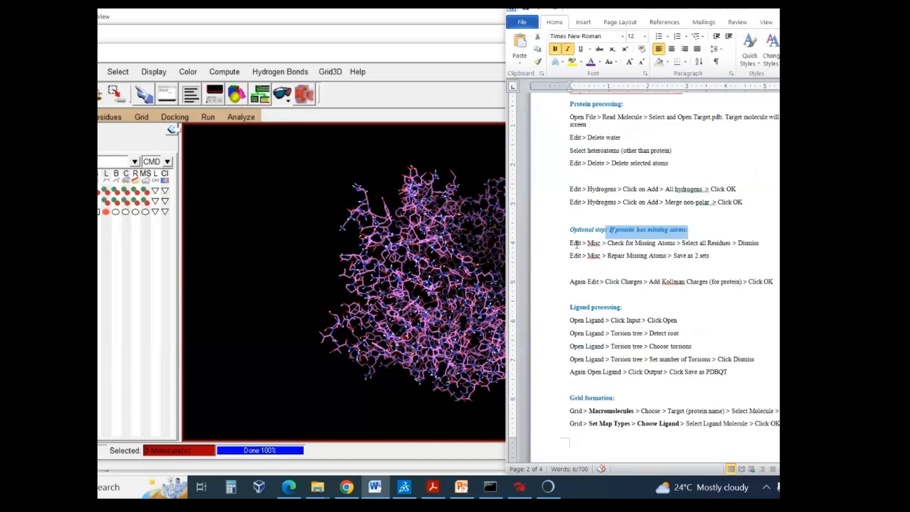
pyautogui.moveTo(588, 243); pyautogui.dragTo(624, 254)
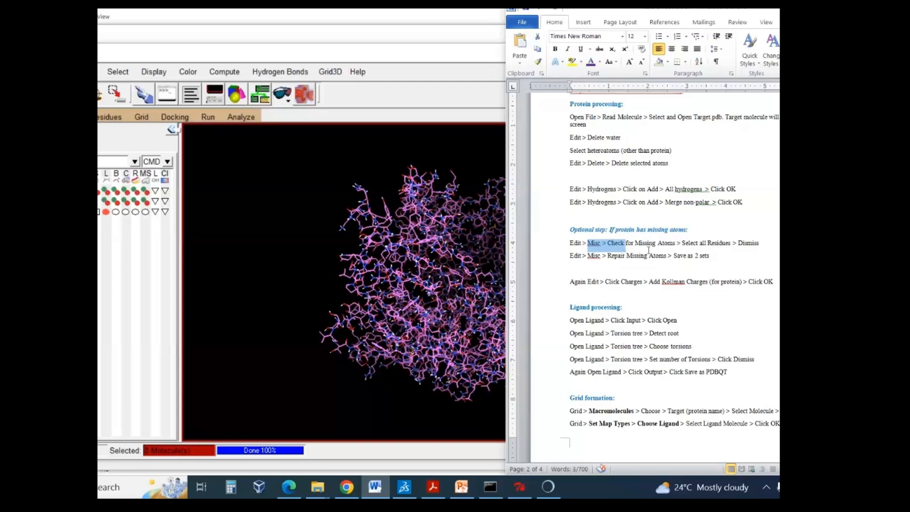
pyautogui.click(648, 247)
# - Return to AutoDockTools, check the protein for missing atoms, and close the results after viewing them
pyautogui.click(92, 72)
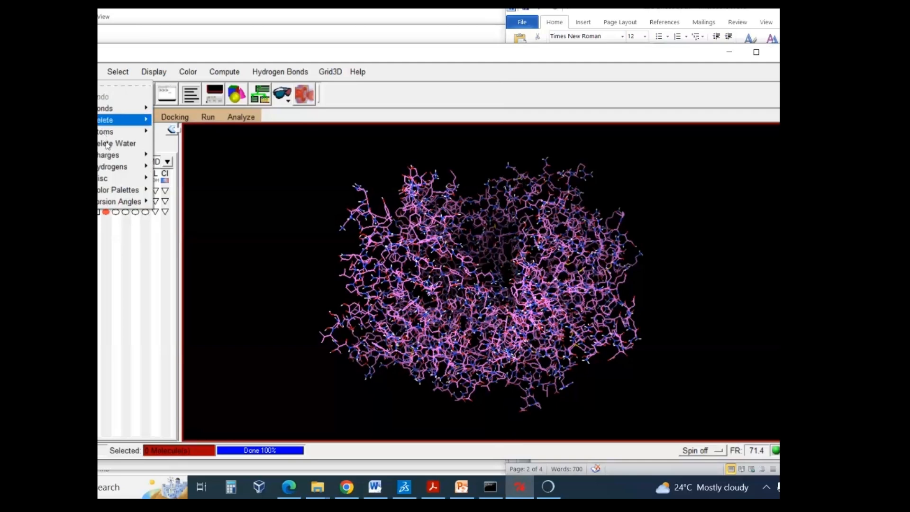
pyautogui.moveTo(112, 180)
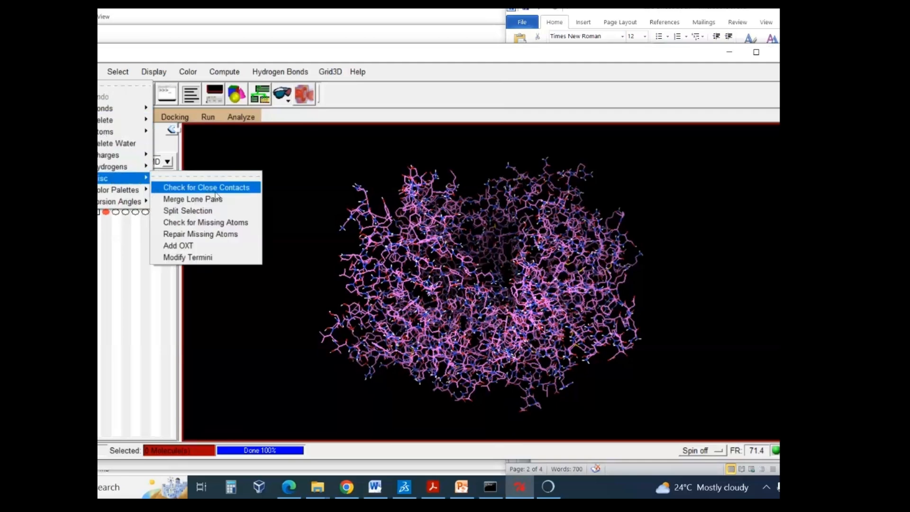
pyautogui.click(226, 224)
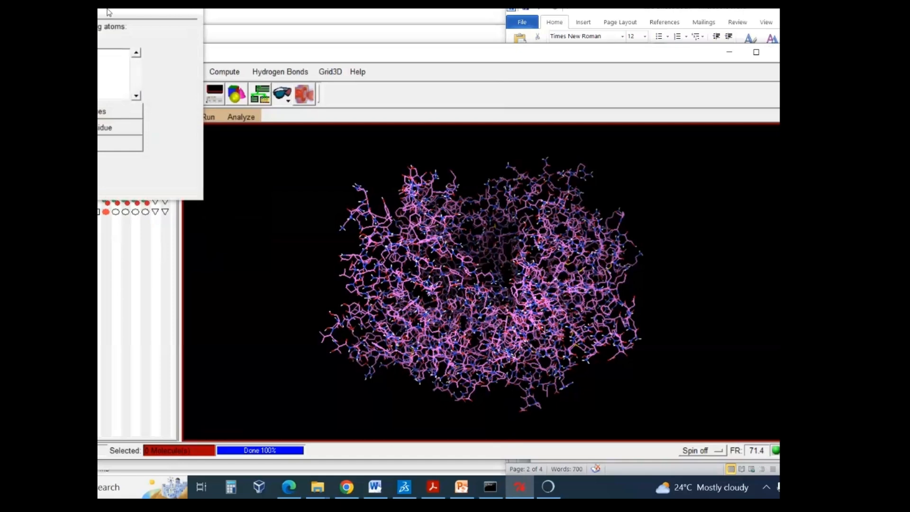
pyautogui.moveTo(110, 11); pyautogui.dragTo(155, 68)
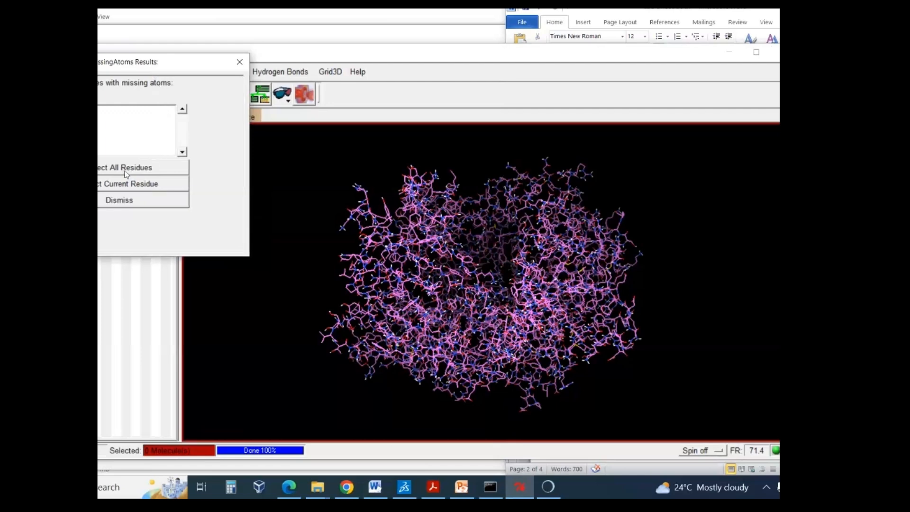
pyautogui.click(239, 62)
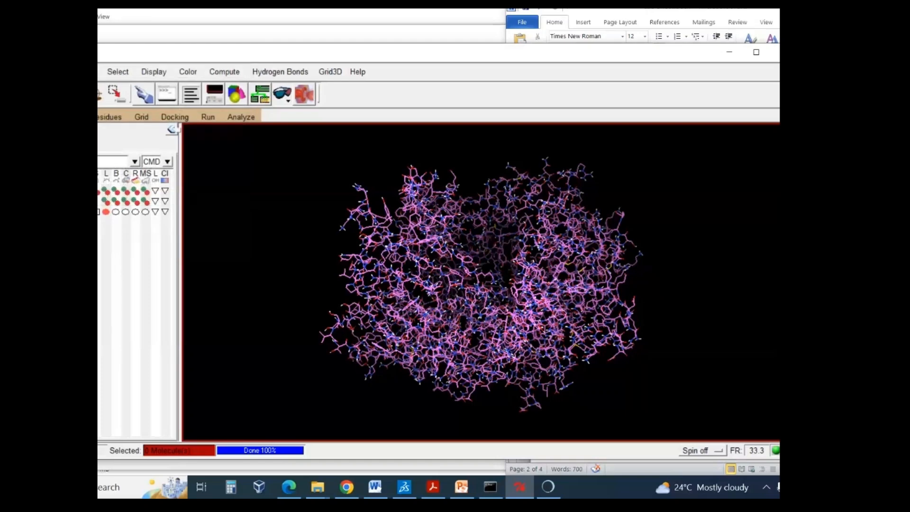
# - Switch to the Word docking protocol and review the hydrogen instructions again, followed by the ligand processing section
pyautogui.click(92, 72)
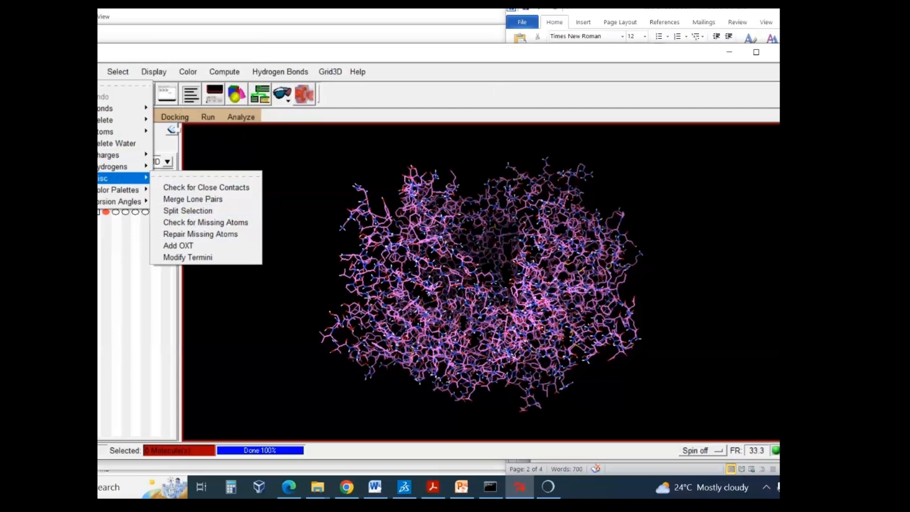
pyautogui.click(375, 487)
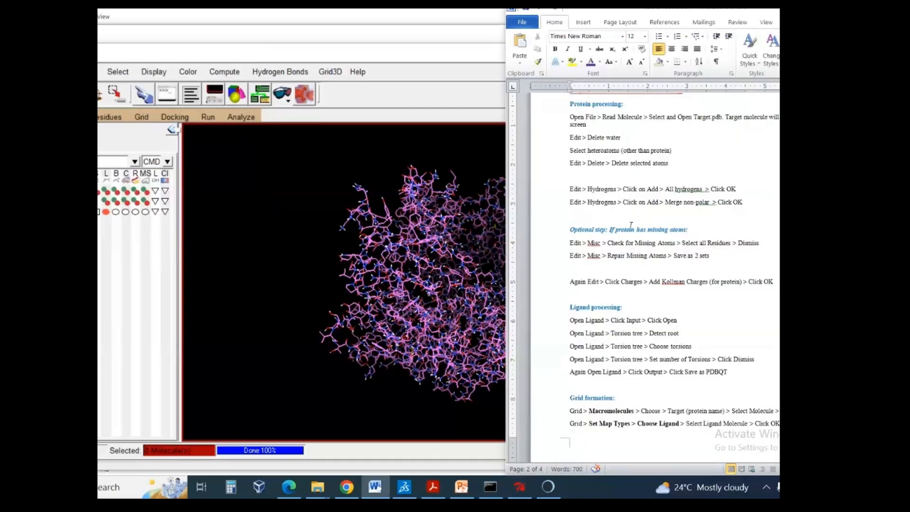
pyautogui.moveTo(570, 188); pyautogui.dragTo(693, 221)
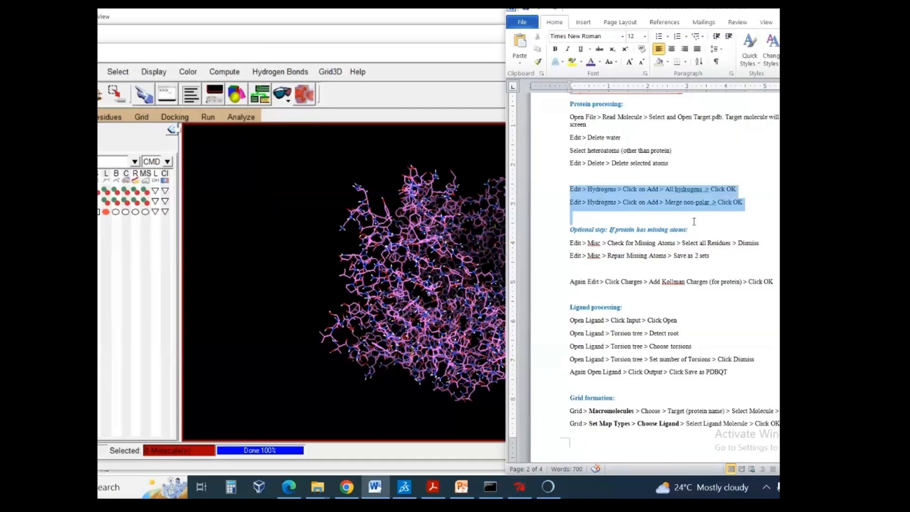
pyautogui.scroll(-3, 696, 228)
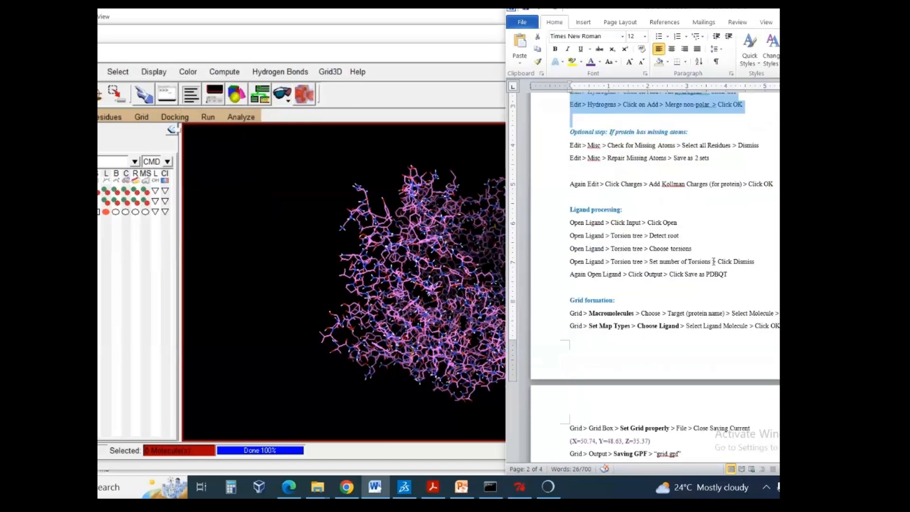
pyautogui.scroll(1, 707, 248)
pyautogui.click(709, 273)
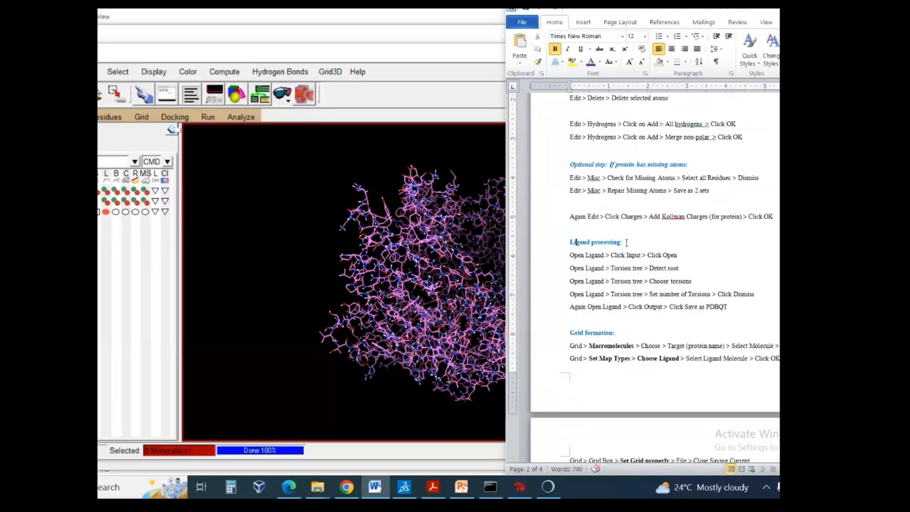
pyautogui.moveTo(568, 243); pyautogui.dragTo(626, 242)
pyautogui.scroll(-3, 626, 242)
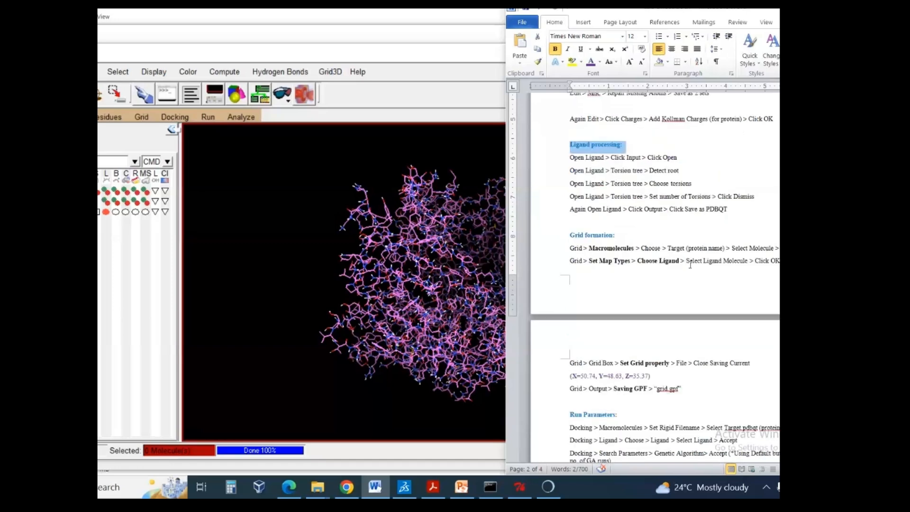
pyautogui.click(725, 209)
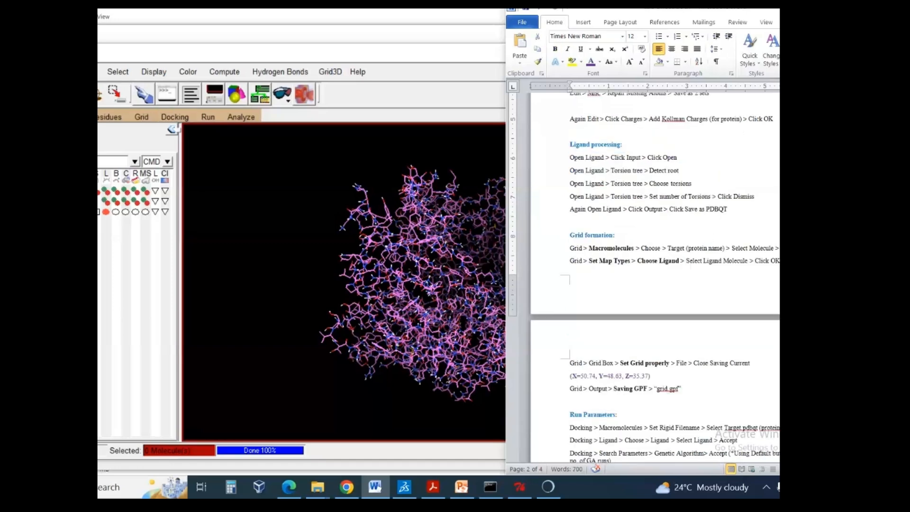
# - Return to AutoDockTools and open ligand.mol2 from C:\nextgenhelper as the ligand input, listing all file types
pyautogui.click(99, 61)
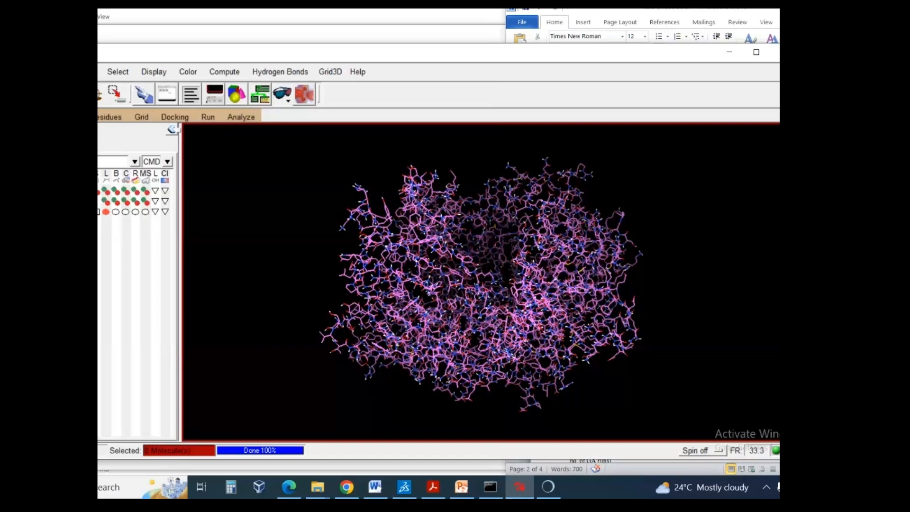
pyautogui.click(40, 117)
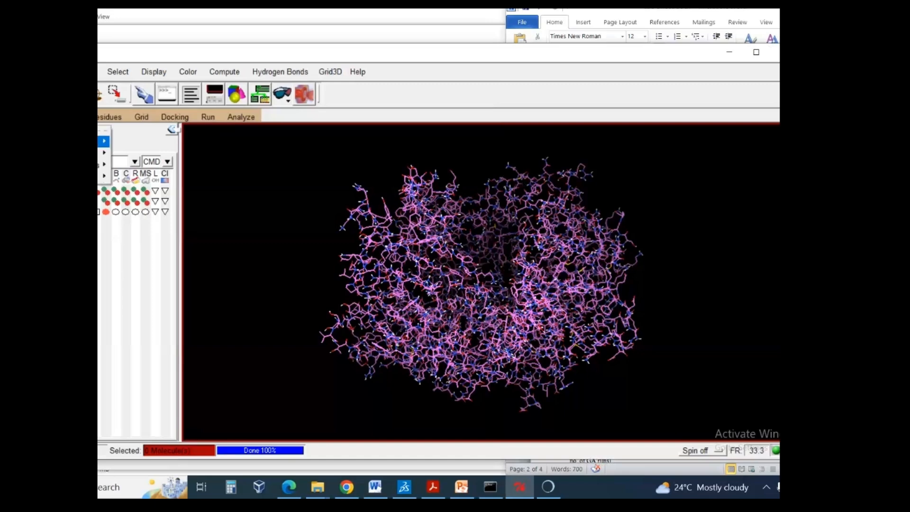
pyautogui.moveTo(104, 141)
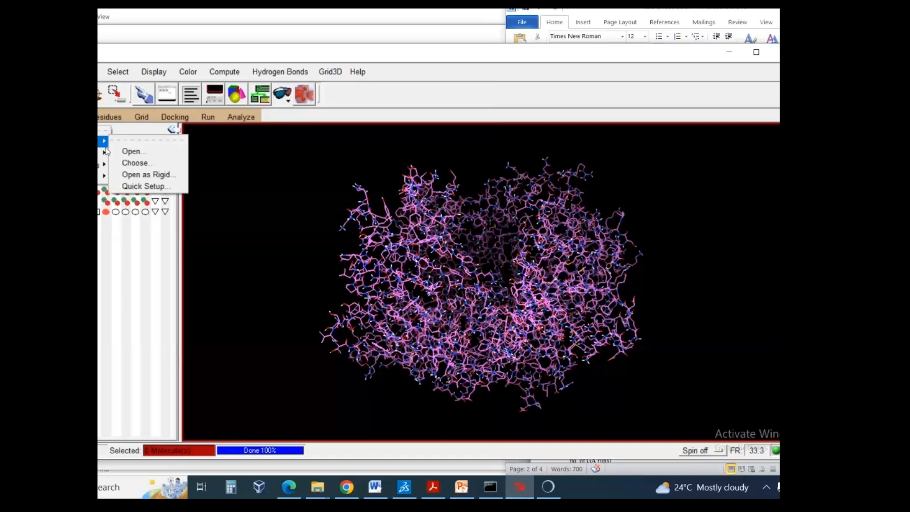
pyautogui.click(133, 153)
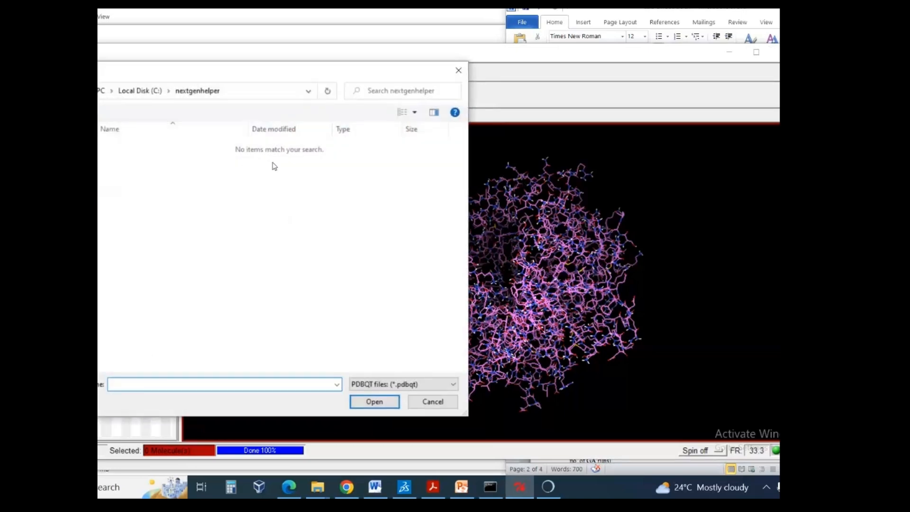
pyautogui.click(410, 383)
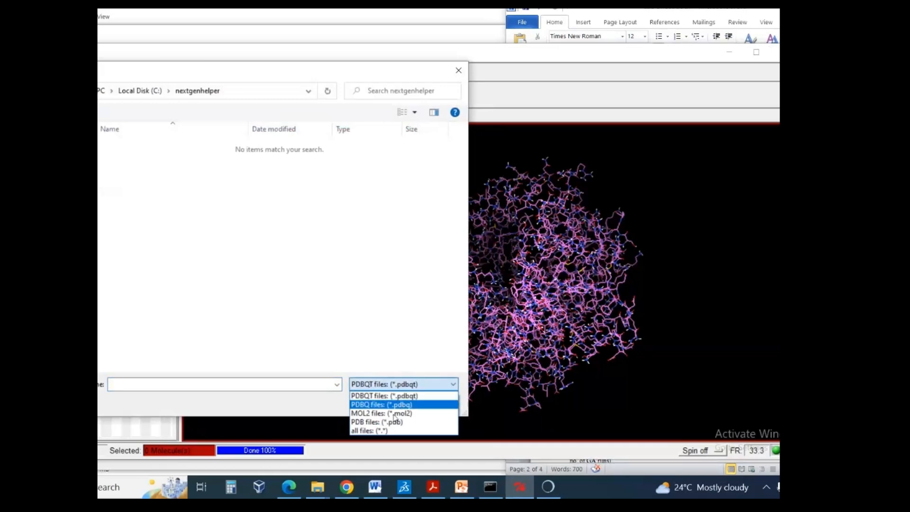
pyautogui.click(371, 431)
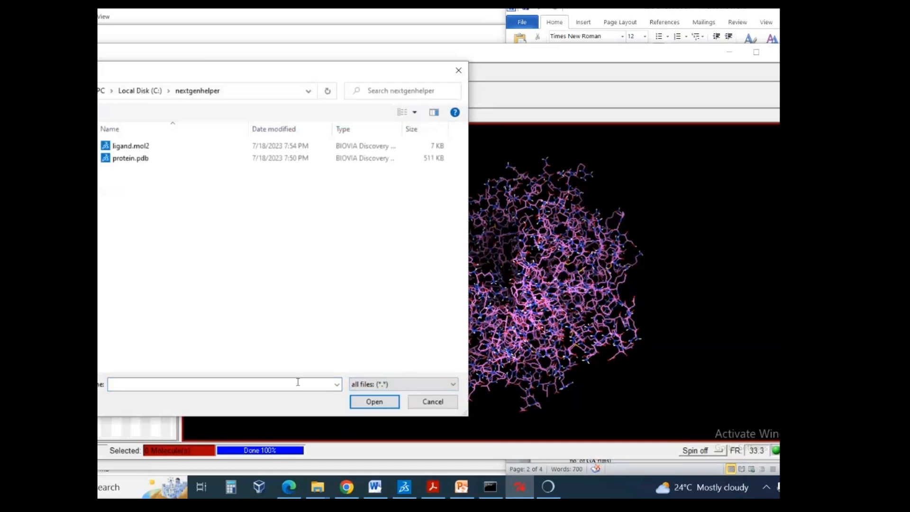
pyautogui.click(141, 147)
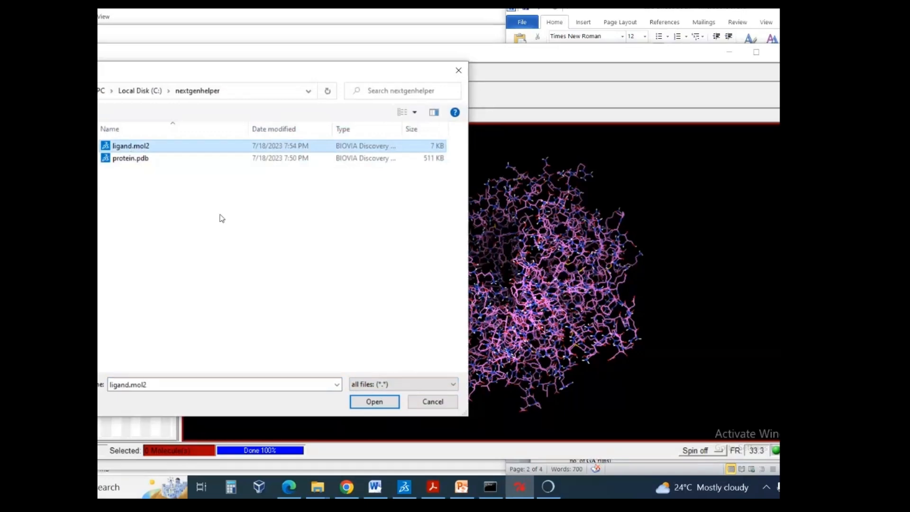
pyautogui.click(360, 403)
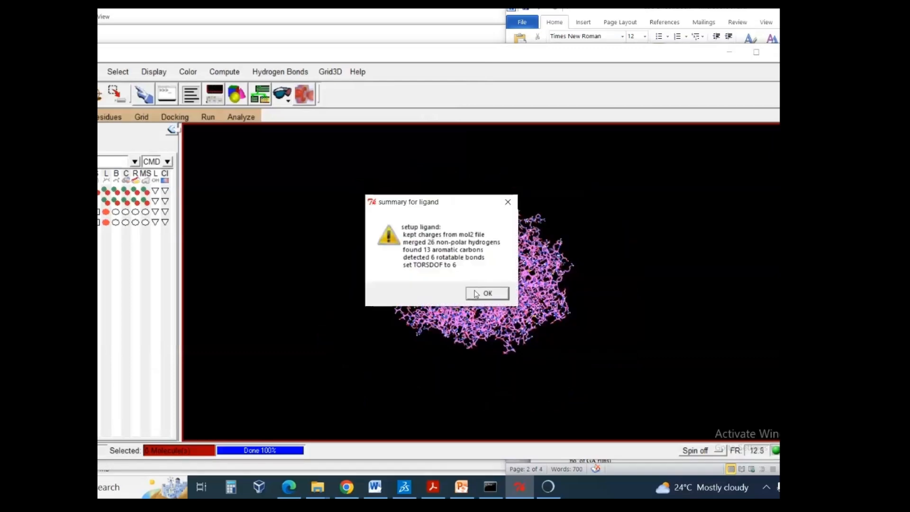
# - Accept the ligand setup summary and examine the loaded ligand's structure and its position relative to the protein
pyautogui.click(475, 294)
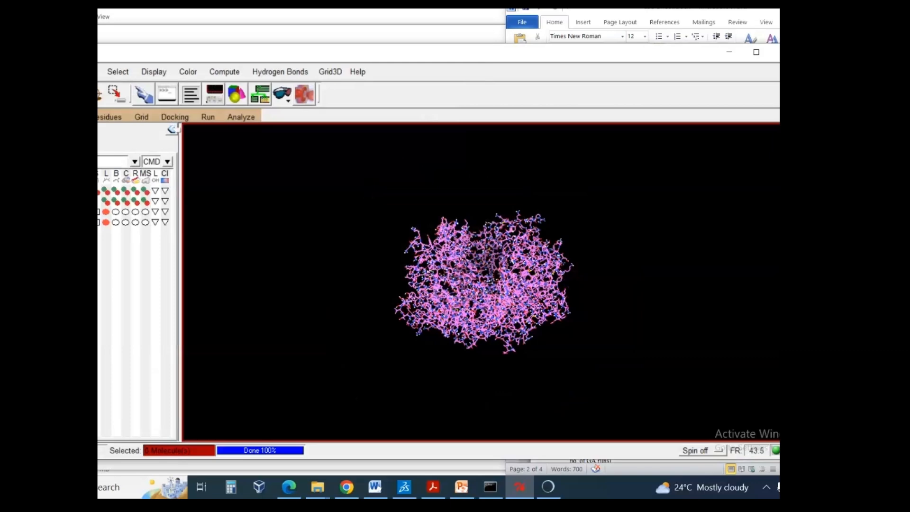
pyautogui.moveTo(430, 274); pyautogui.dragTo(392, 295)
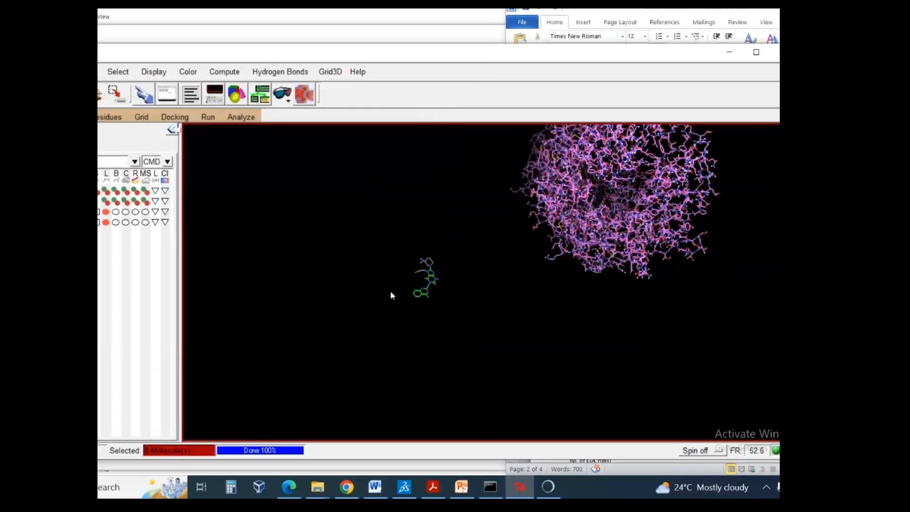
pyautogui.scroll(10, 356, 274)
pyautogui.moveTo(370, 284); pyautogui.dragTo(423, 337, button='right')
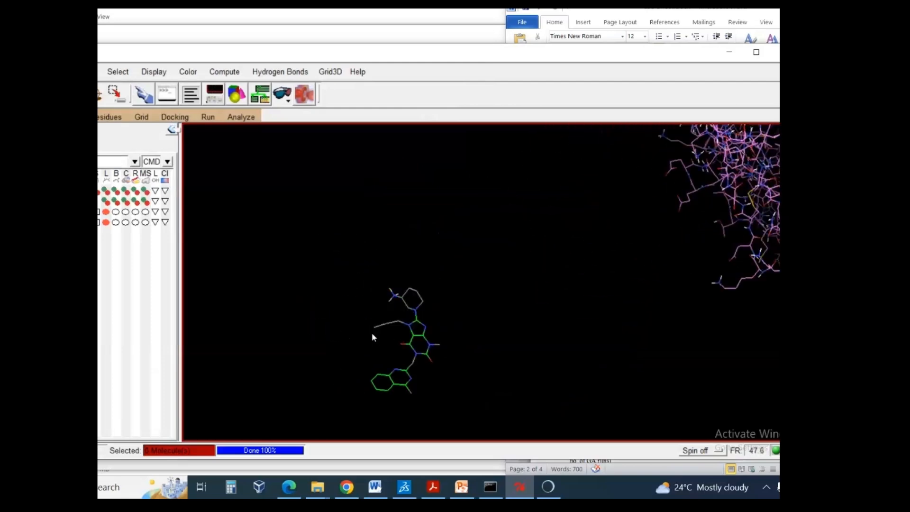
pyautogui.scroll(3, 371, 334)
pyautogui.scroll(-15, 369, 332)
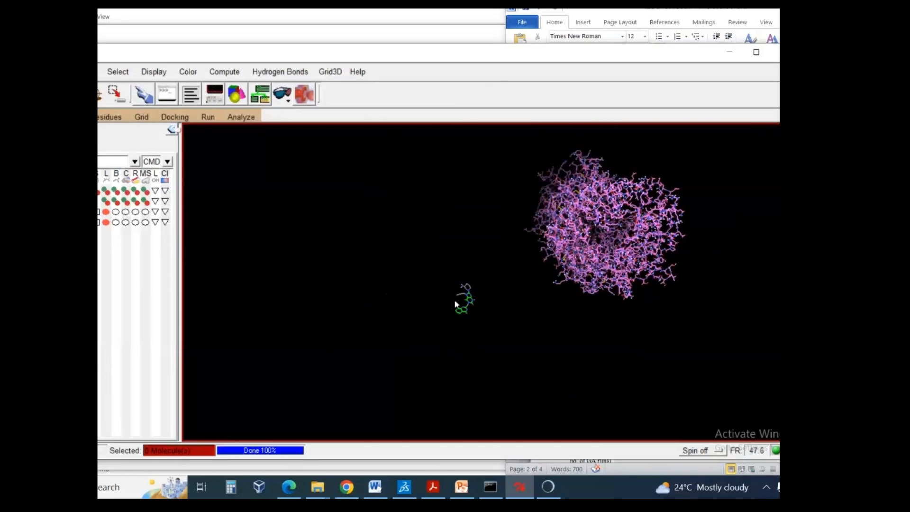
pyautogui.scroll(15, 348, 313)
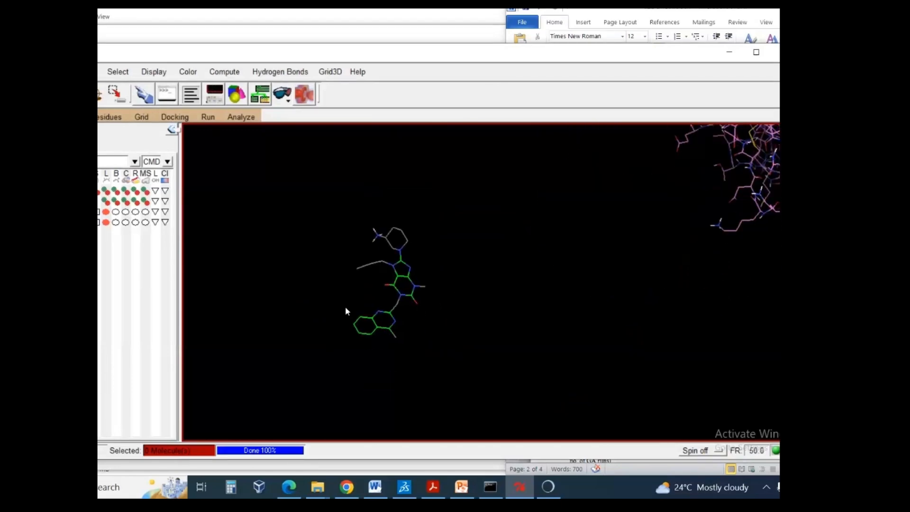
pyautogui.moveTo(349, 313); pyautogui.dragTo(350, 315, button='right')
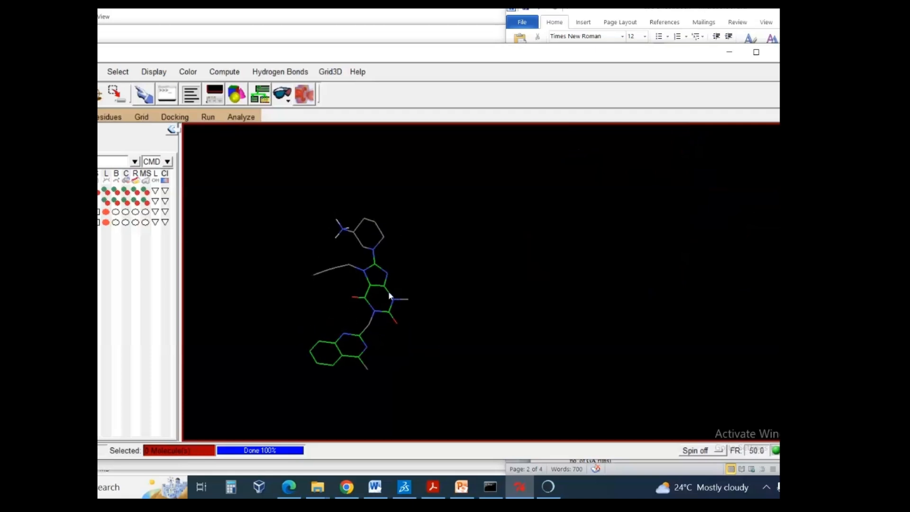
pyautogui.scroll(-1, 389, 292)
pyautogui.scroll(1, 388, 291)
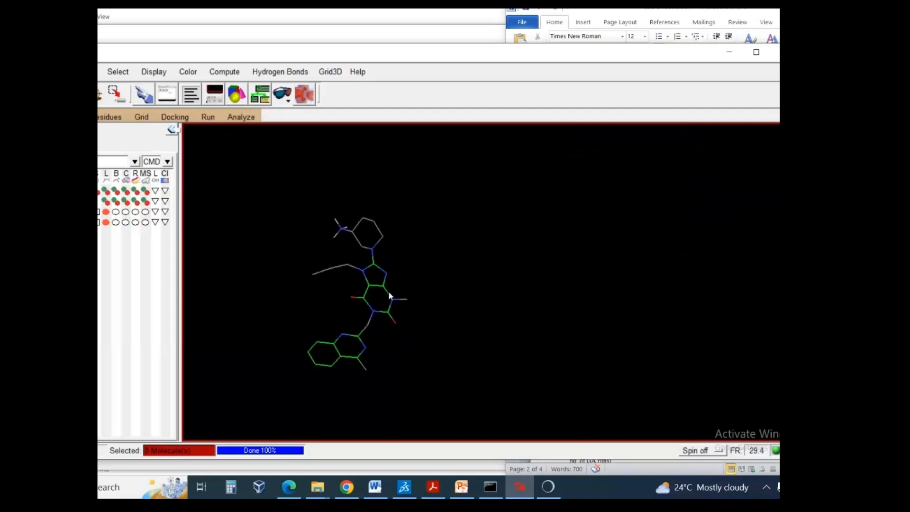
# - Switch to the Word docking protocol and review the torsion tree instructions for detecting the root, choosing torsions and setting their number
pyautogui.click(806, 209)
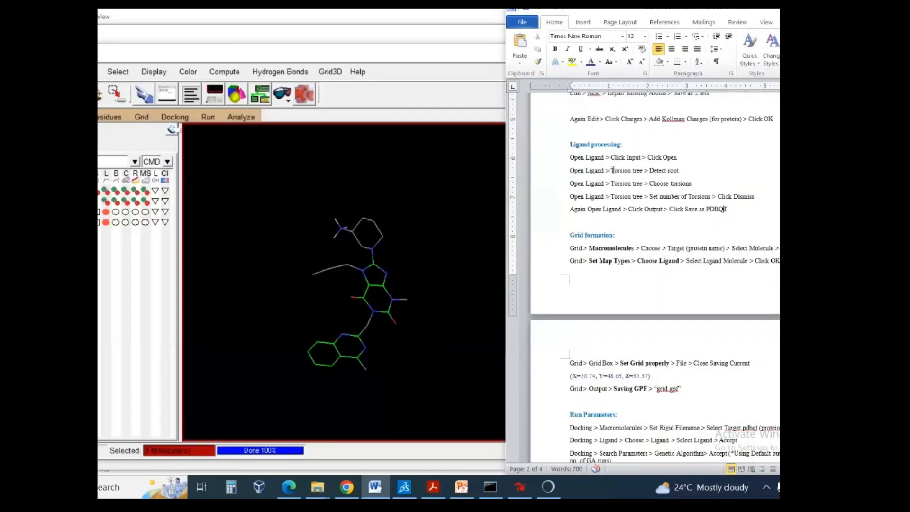
pyautogui.moveTo(611, 171); pyautogui.dragTo(681, 171)
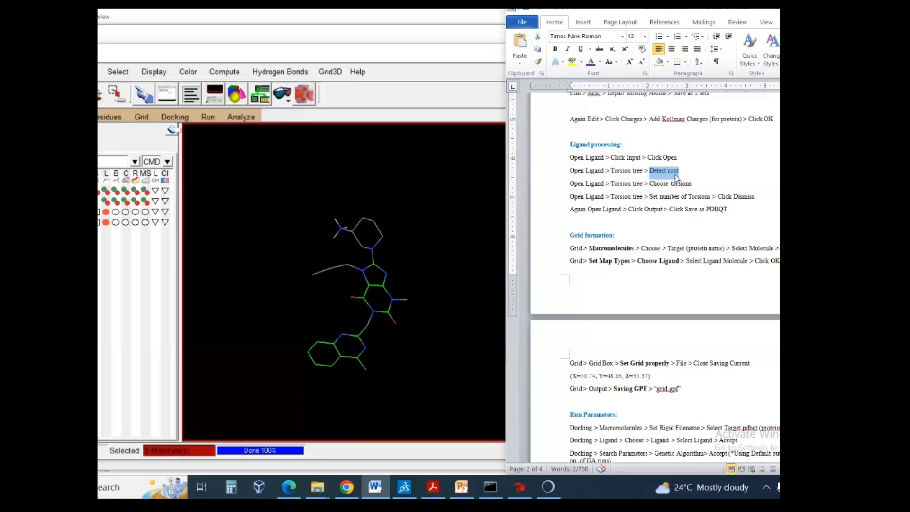
pyautogui.click(668, 184)
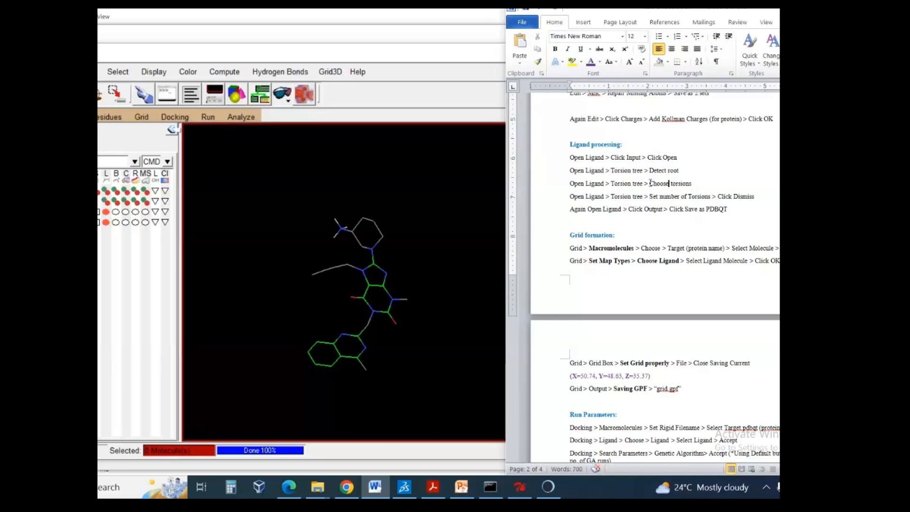
pyautogui.moveTo(650, 183); pyautogui.dragTo(685, 184)
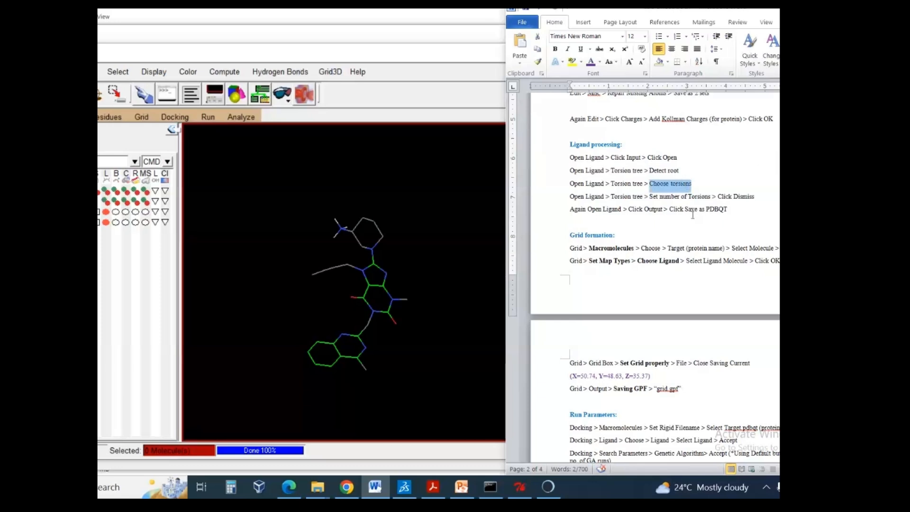
pyautogui.moveTo(653, 196); pyautogui.dragTo(694, 201)
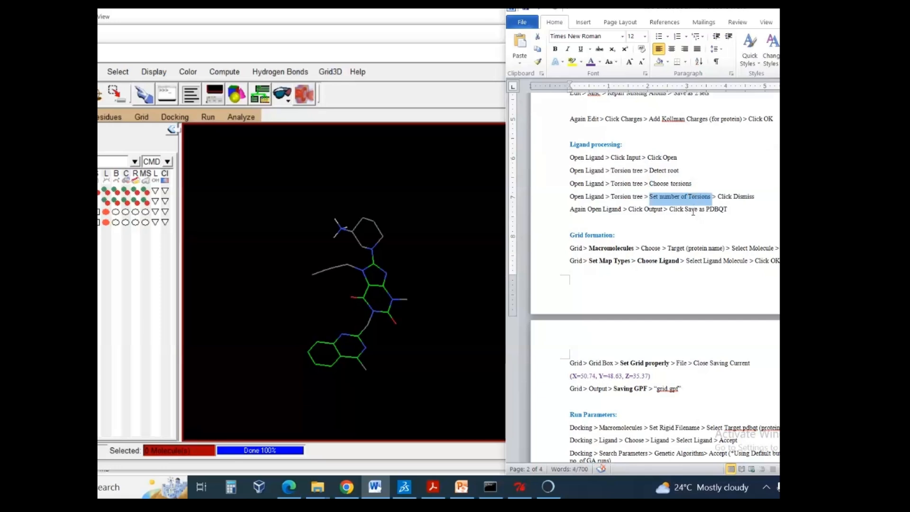
pyautogui.click(693, 211)
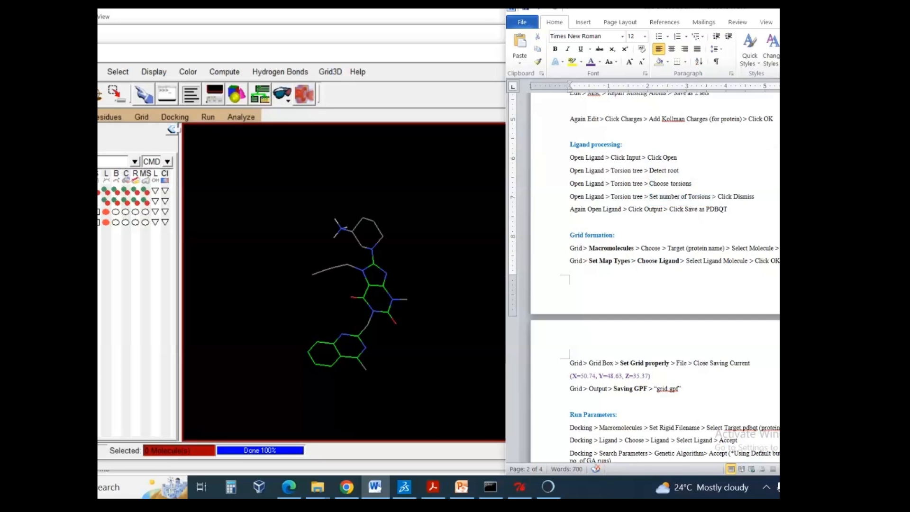
# - Return to AutoDockTools, detect the root of the ligand's torsion tree, and inspect the root marker on the molecule
pyautogui.click(38, 117)
pyautogui.moveTo(52, 141)
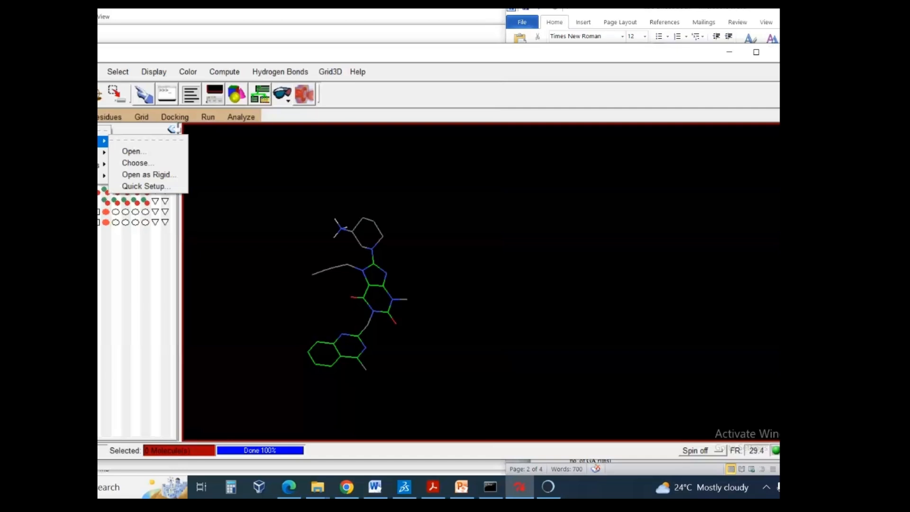
pyautogui.moveTo(104, 152)
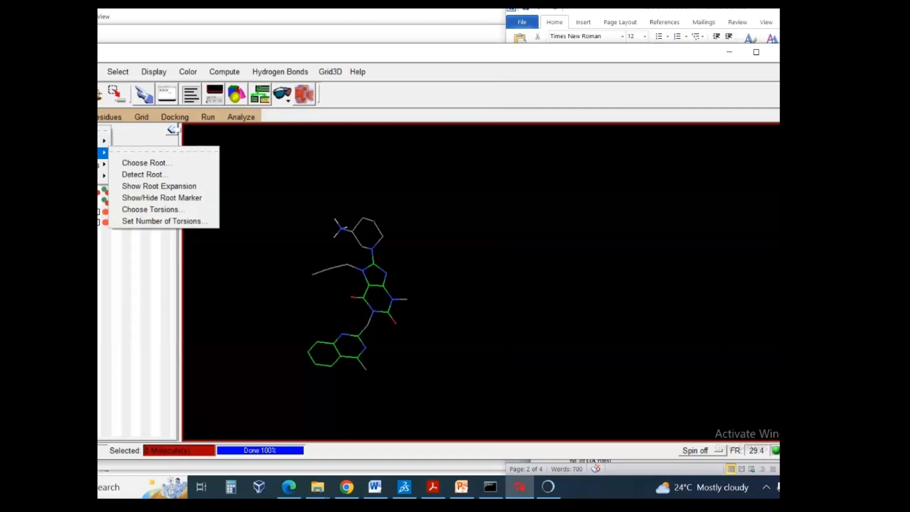
pyautogui.click(159, 175)
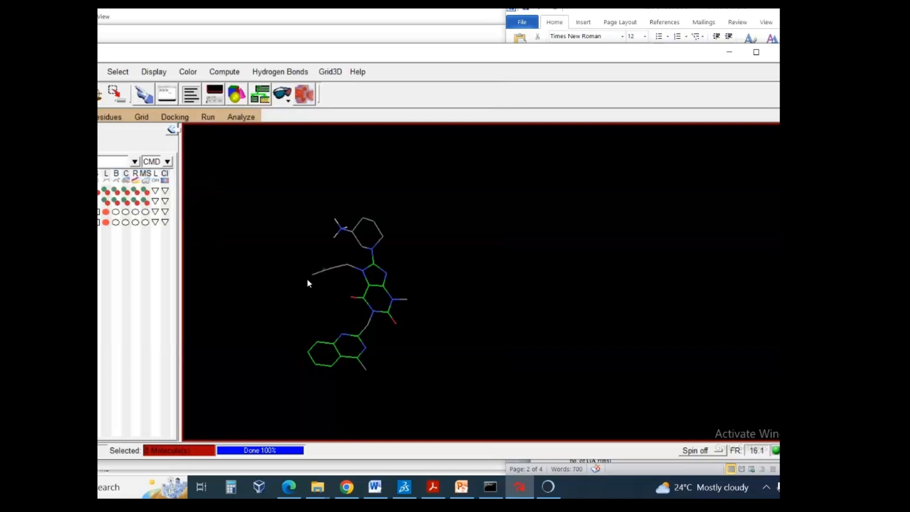
pyautogui.scroll(5, 306, 280)
pyautogui.moveTo(291, 280); pyautogui.dragTo(392, 266, button='right')
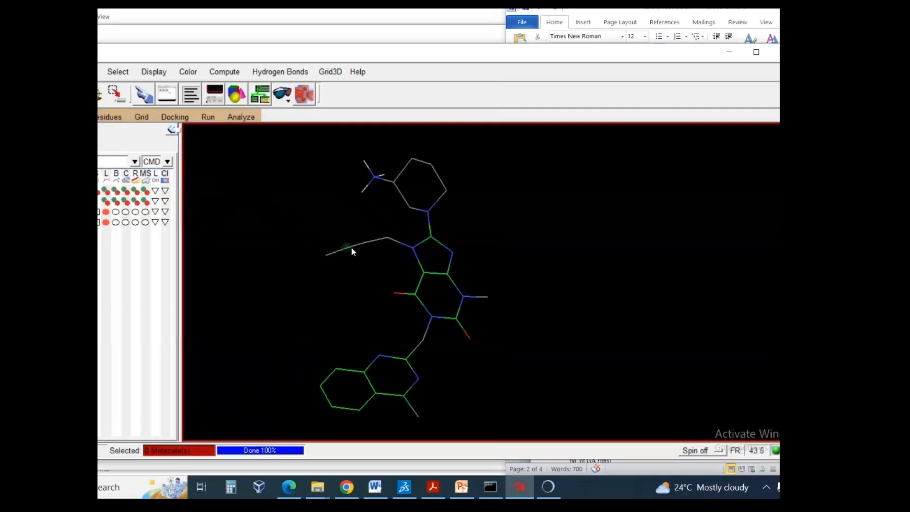
pyautogui.scroll(-4, 347, 250)
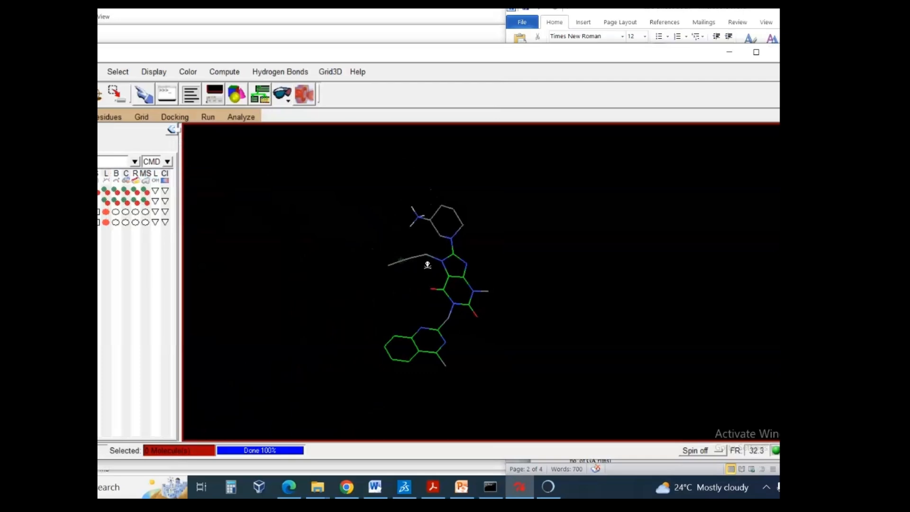
pyautogui.moveTo(403, 260); pyautogui.dragTo(390, 258)
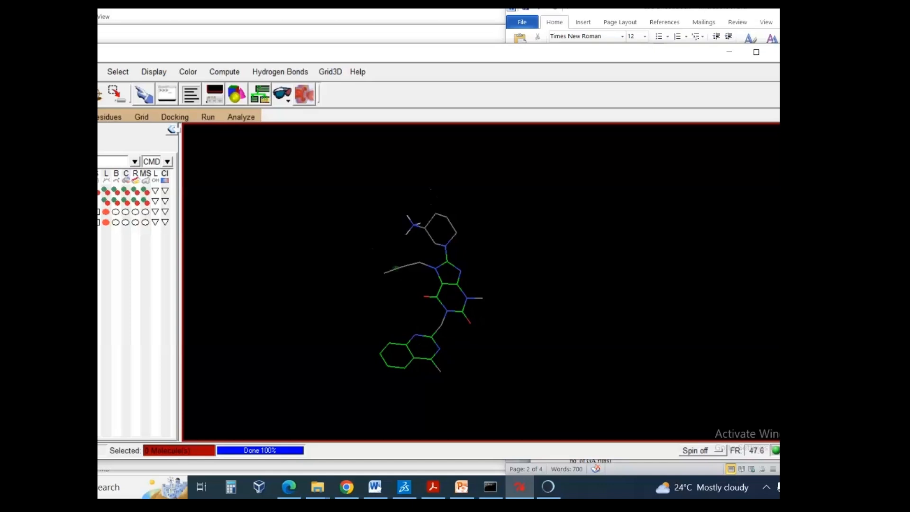
# - Open the torsion selection for the ligand and inspect its rotatable and non-rotatable bonds
pyautogui.click(36, 117)
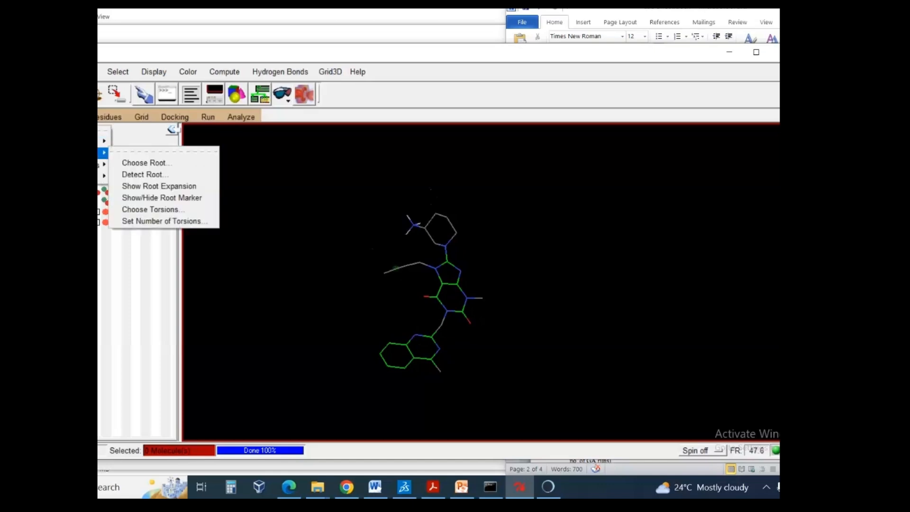
pyautogui.click(162, 211)
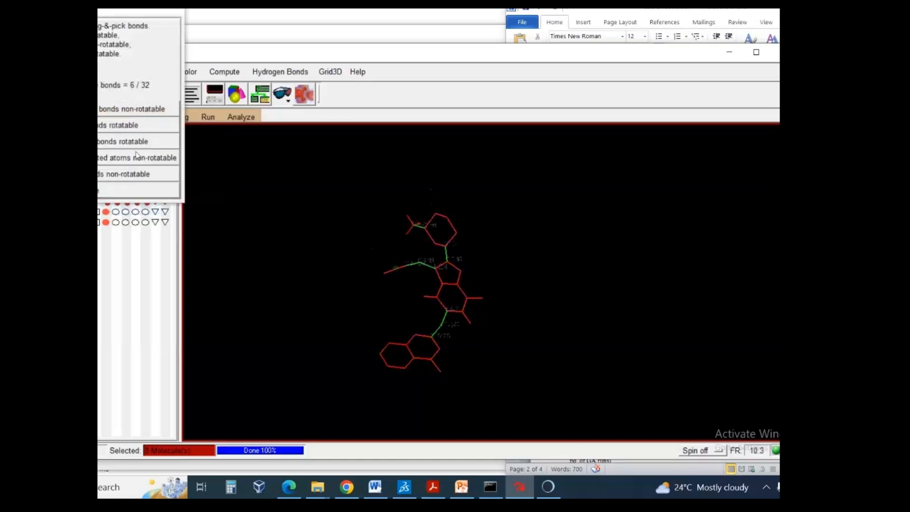
pyautogui.moveTo(411, 253); pyautogui.dragTo(406, 240, button='middle')
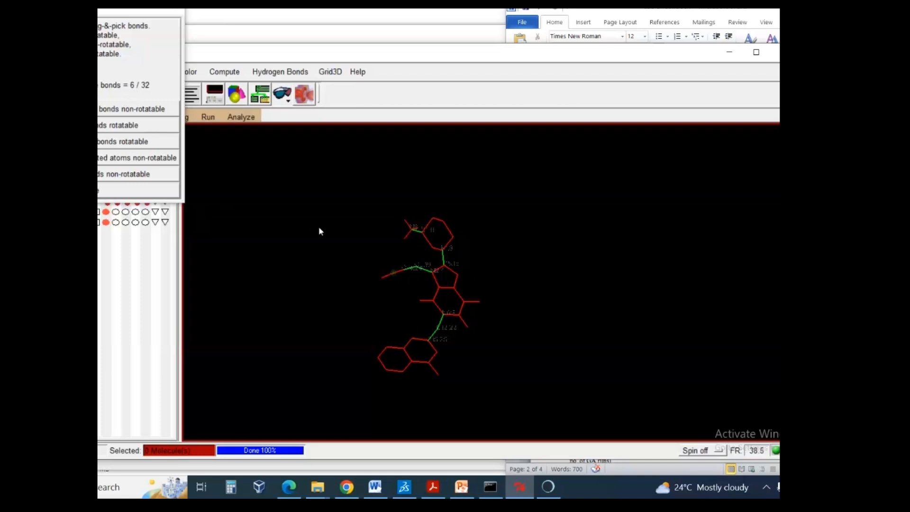
# - Close the ligand's torsion selection, then open the number-of-torsions settings and dismiss them
pyautogui.click(120, 190)
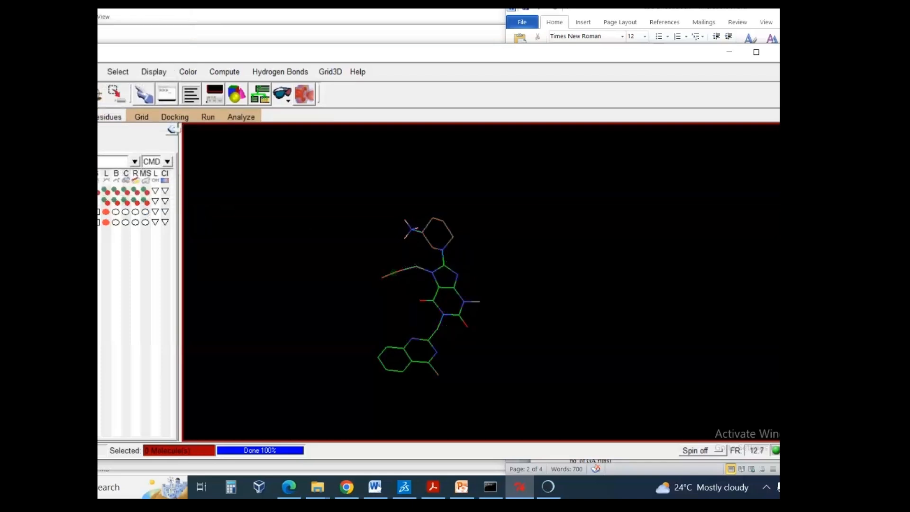
pyautogui.click(40, 117)
pyautogui.moveTo(103, 175)
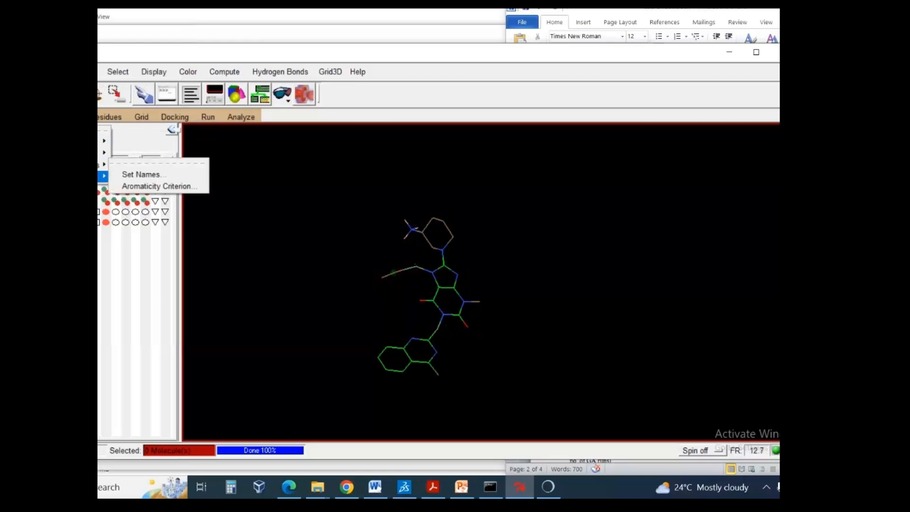
pyautogui.moveTo(104, 152)
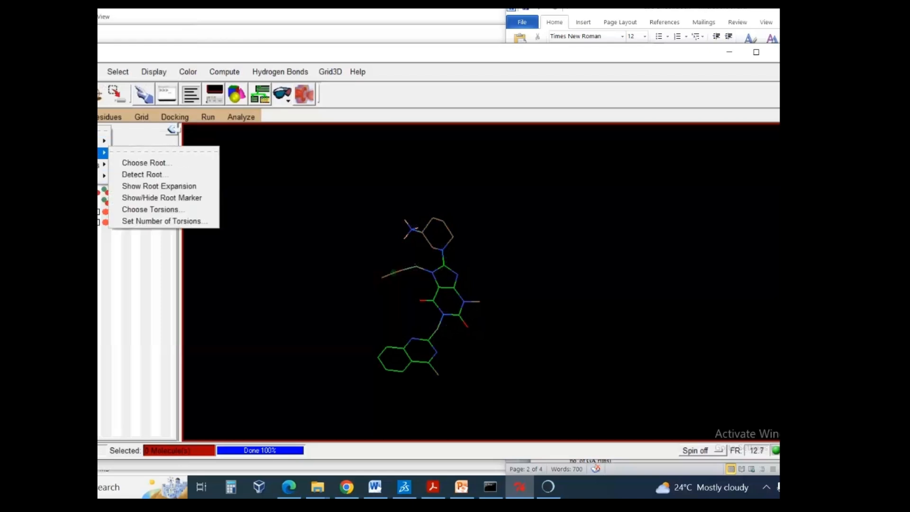
pyautogui.click(134, 225)
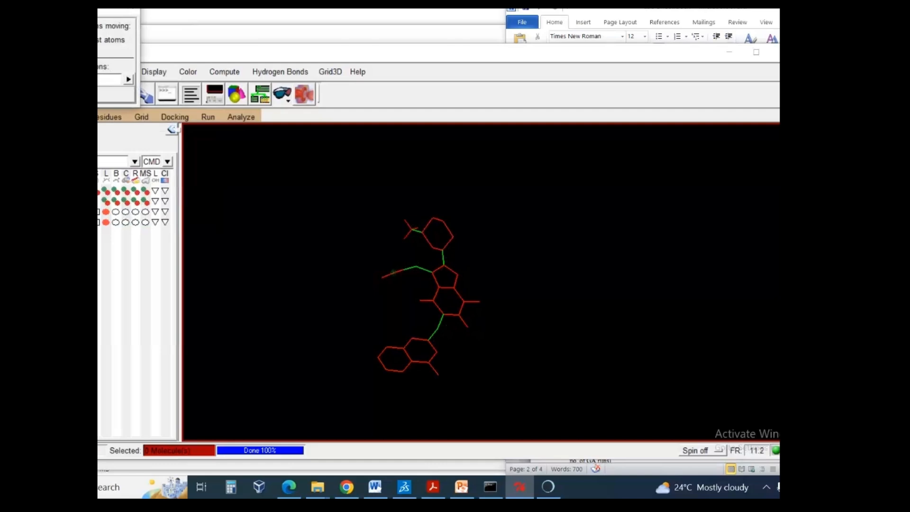
pyautogui.click(106, 94)
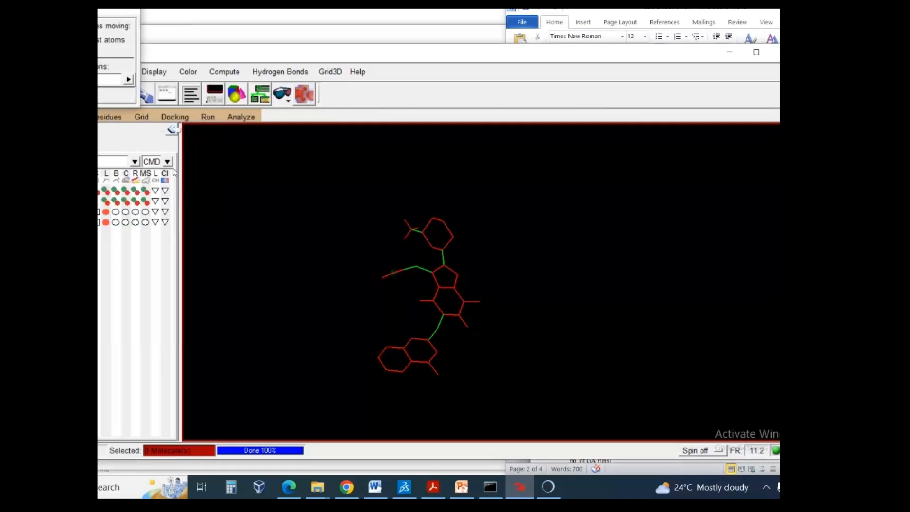
# - Save the prepared ligand as a PDBQT file in the nextgenhelper folder on the C: drive
pyautogui.click(36, 116)
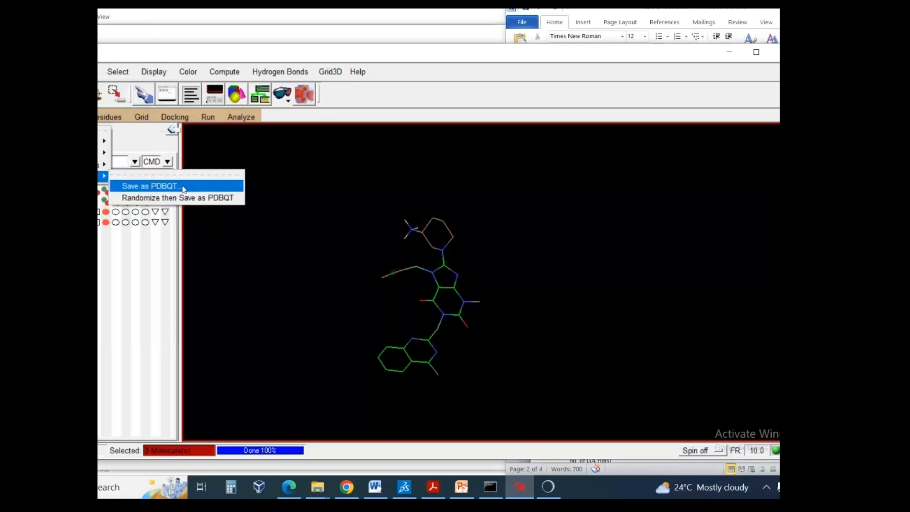
pyautogui.click(184, 188)
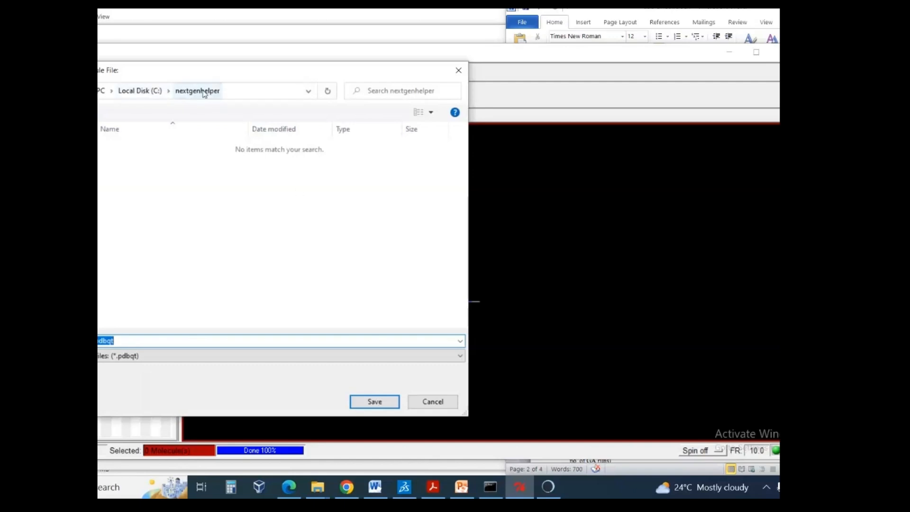
pyautogui.click(370, 403)
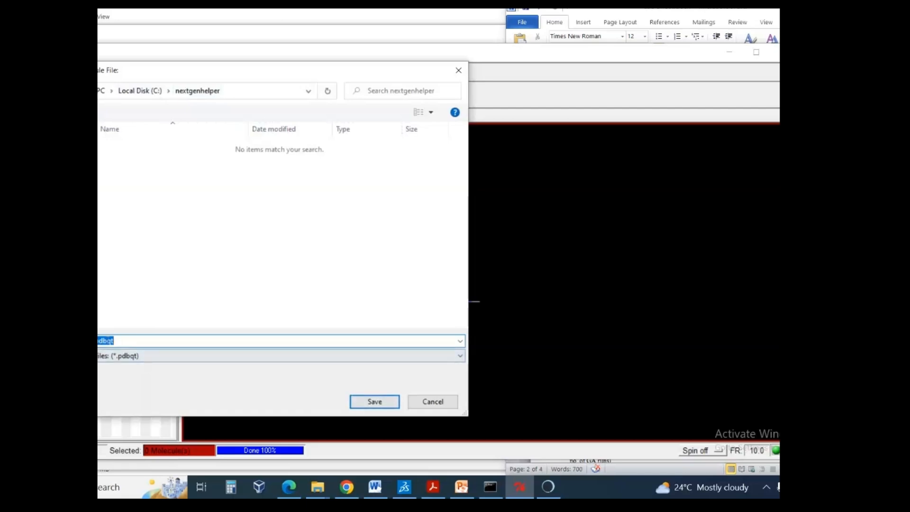
pyautogui.click(374, 401)
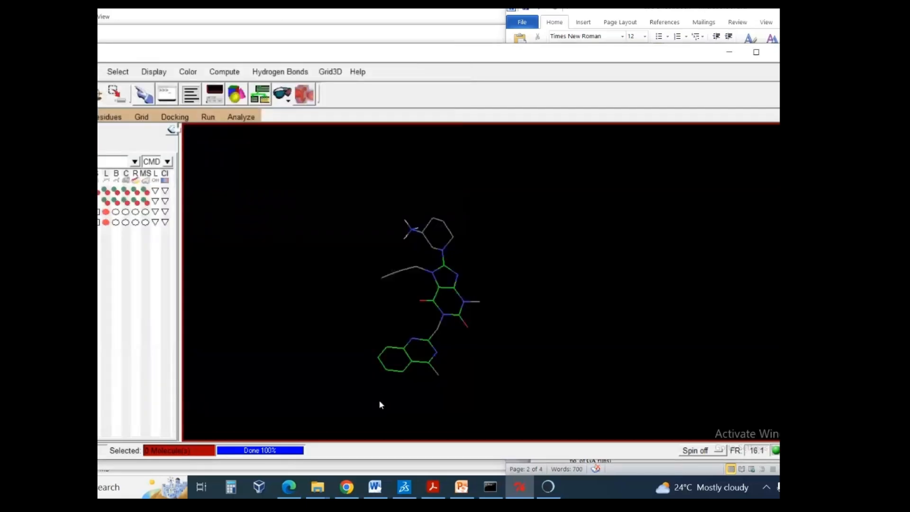
# - Check the ligand's position relative to the protein, then switch to the Word docking protocol and review it down to the Grid formation instructions
pyautogui.scroll(-10, 460, 269)
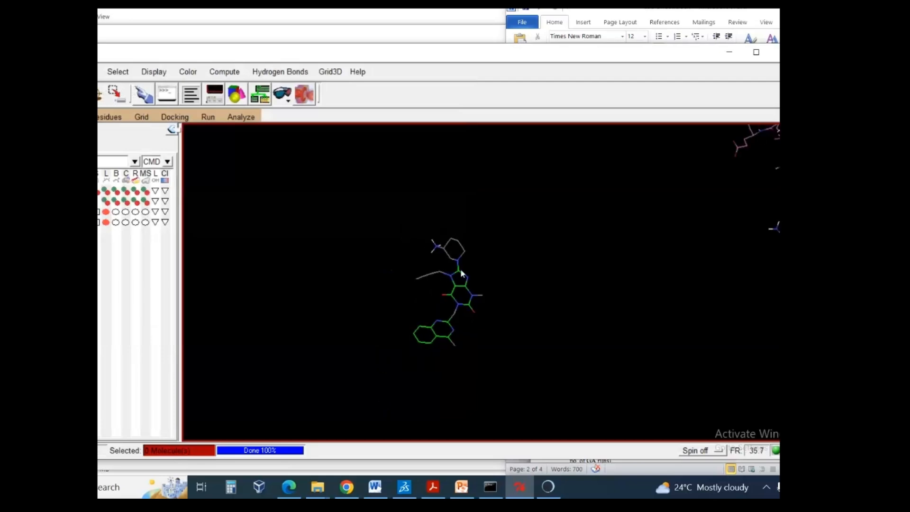
pyautogui.moveTo(647, 179); pyautogui.dragTo(468, 237, button='right')
pyautogui.scroll(-3, 501, 235)
pyautogui.click(779, 146)
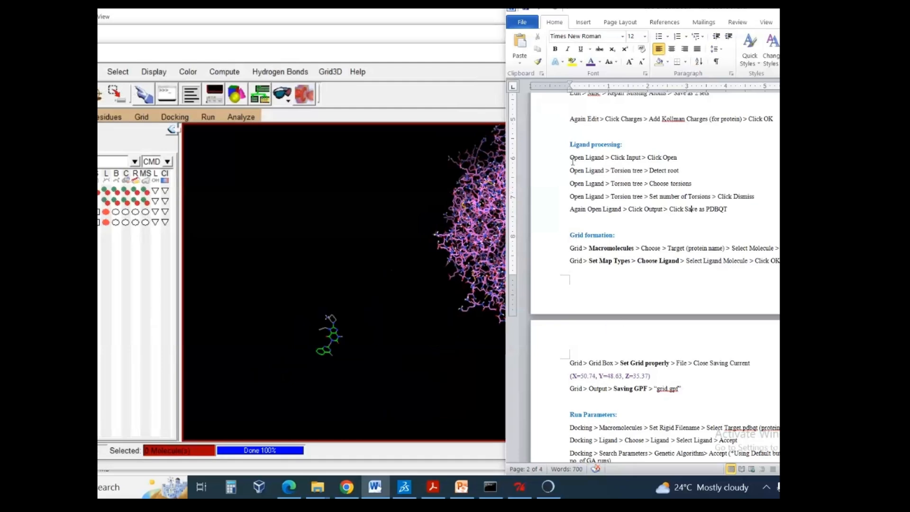
pyautogui.scroll(5, 573, 161)
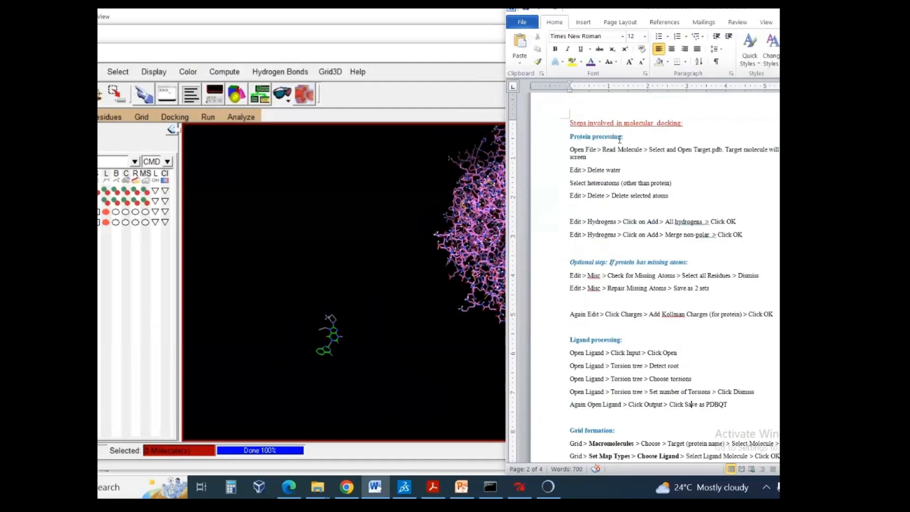
pyautogui.scroll(-3, 598, 264)
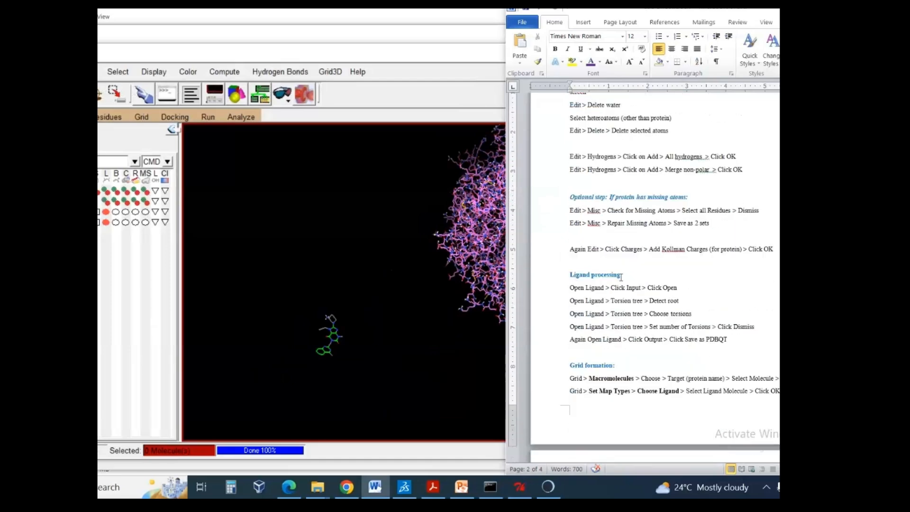
pyautogui.scroll(-6, 620, 277)
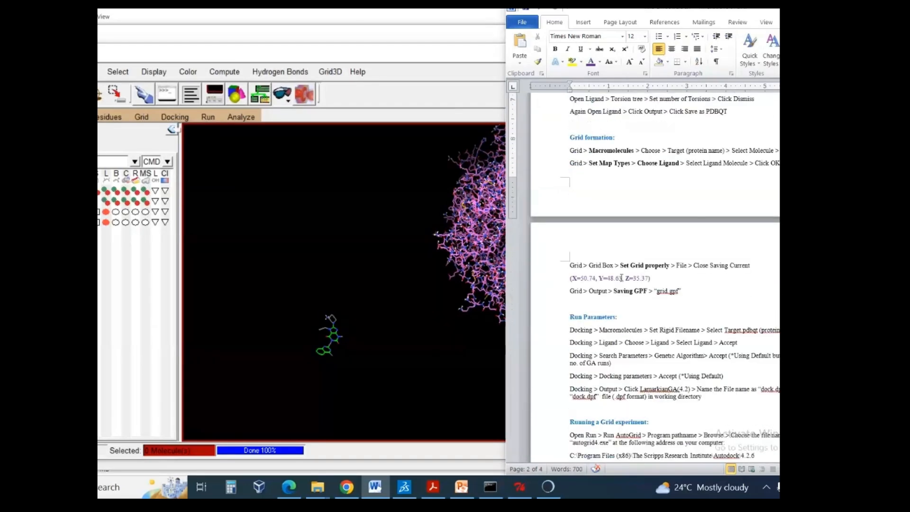
pyautogui.tripleClick(617, 137)
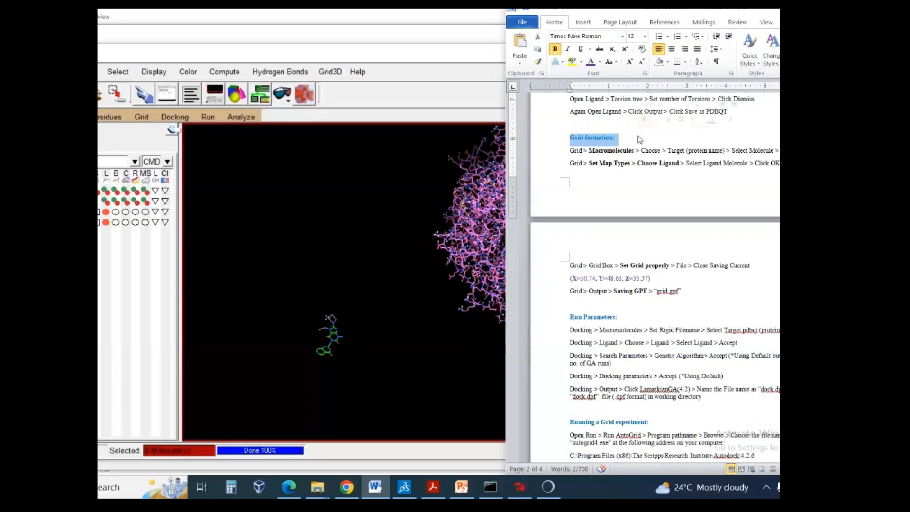
# - Highlight the X, Y and Z grid box coordinates under Grid formation in yellow
pyautogui.click(552, 282)
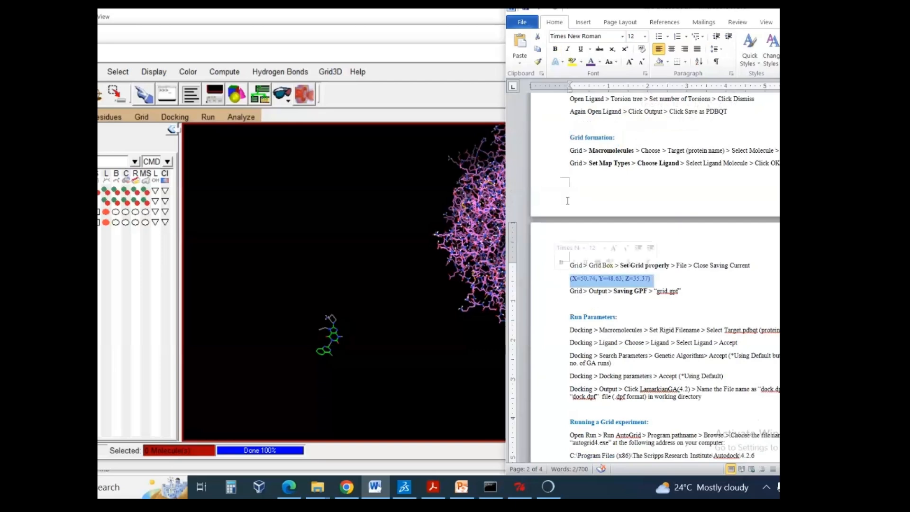
pyautogui.click(573, 62)
pyautogui.click(610, 291)
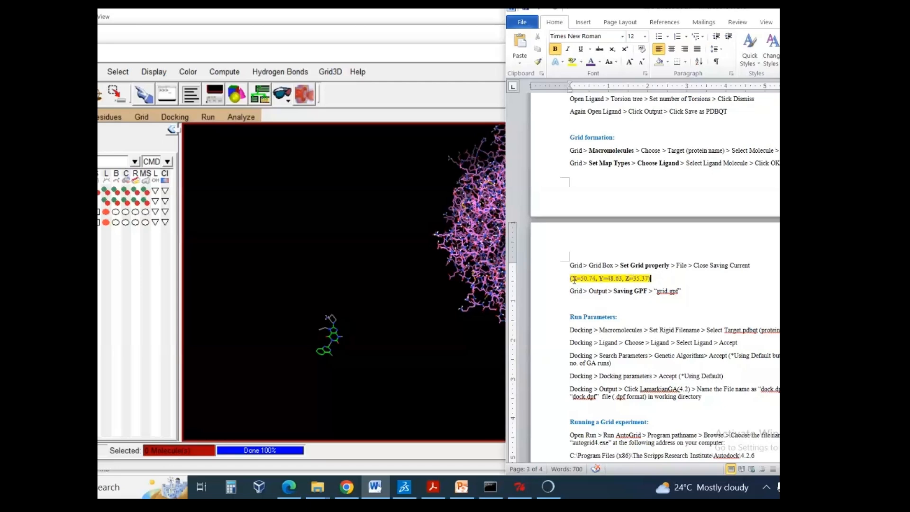
pyautogui.moveTo(571, 278); pyautogui.dragTo(650, 278)
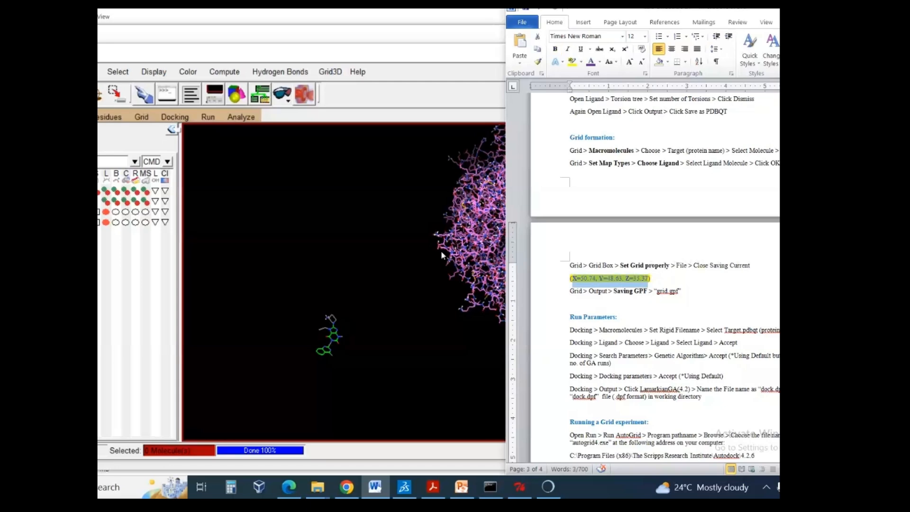
pyautogui.click(672, 279)
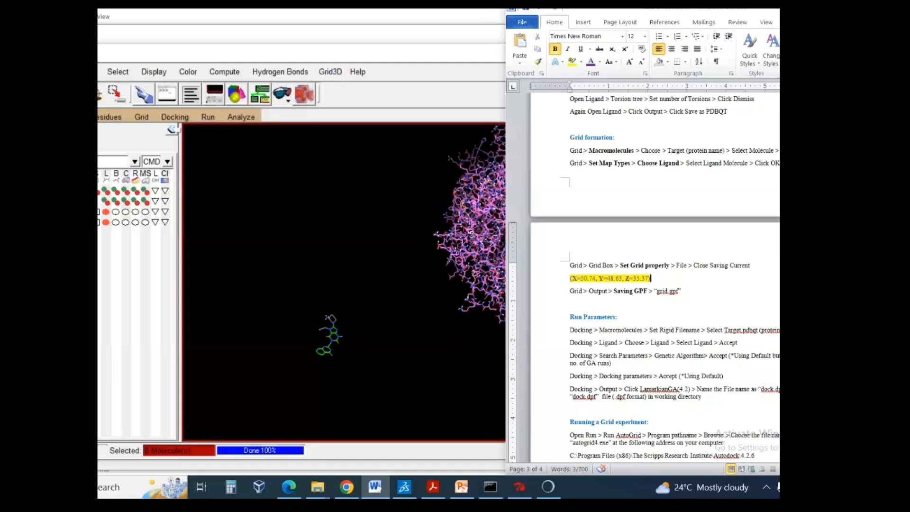
# - Examine the protein from another angle in AutoDockTools and review the highlighted grid coordinates in the Word protocol
pyautogui.click(474, 235)
pyautogui.moveTo(559, 265); pyautogui.dragTo(508, 261)
pyautogui.click(777, 198)
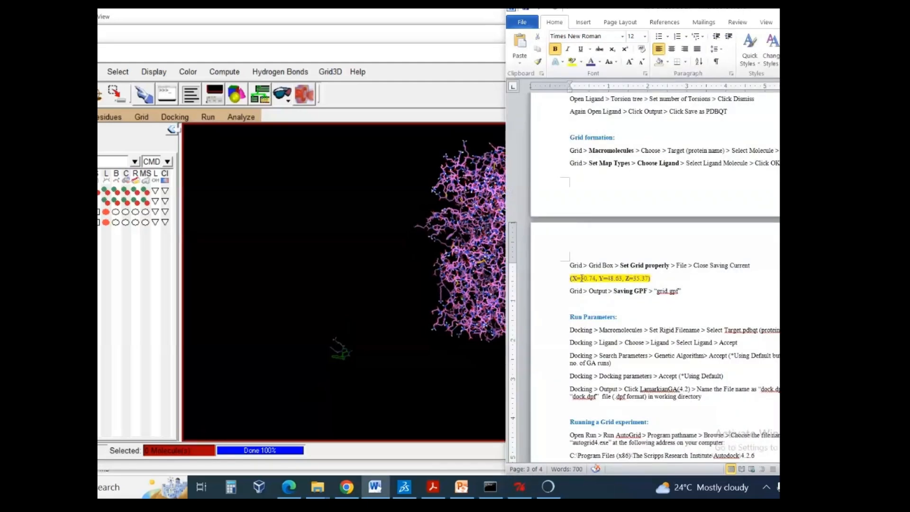
pyautogui.moveTo(582, 277); pyautogui.dragTo(645, 275)
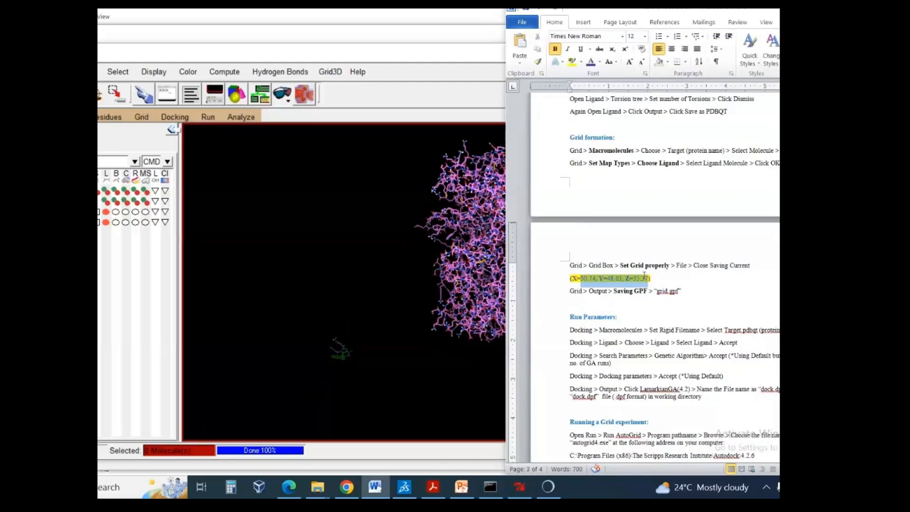
pyautogui.click(681, 290)
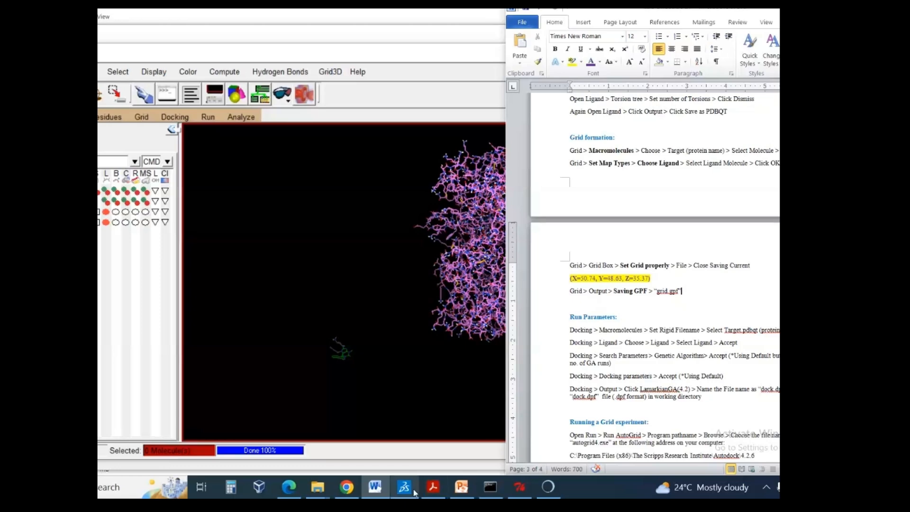
# - Switch to Discovery Studio and try to open 2rgu.pdb from the recent files
pyautogui.moveTo(414, 493)
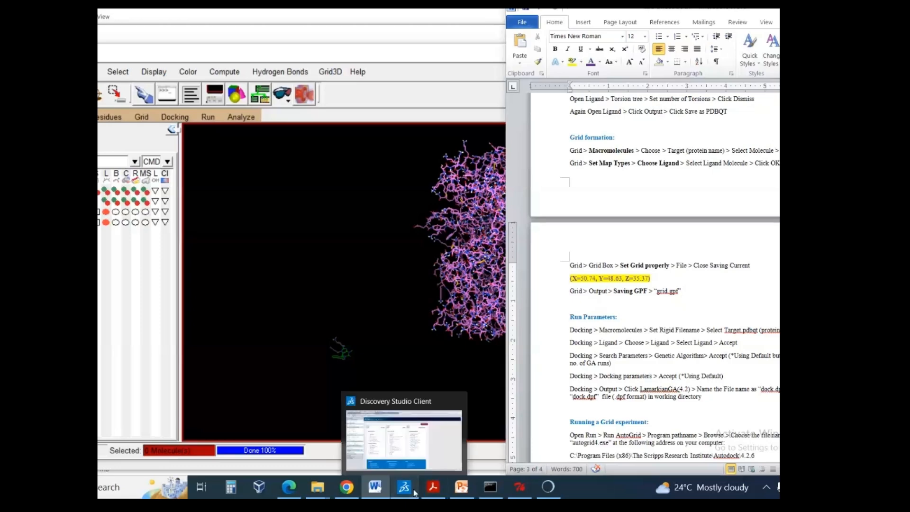
pyautogui.click(414, 493)
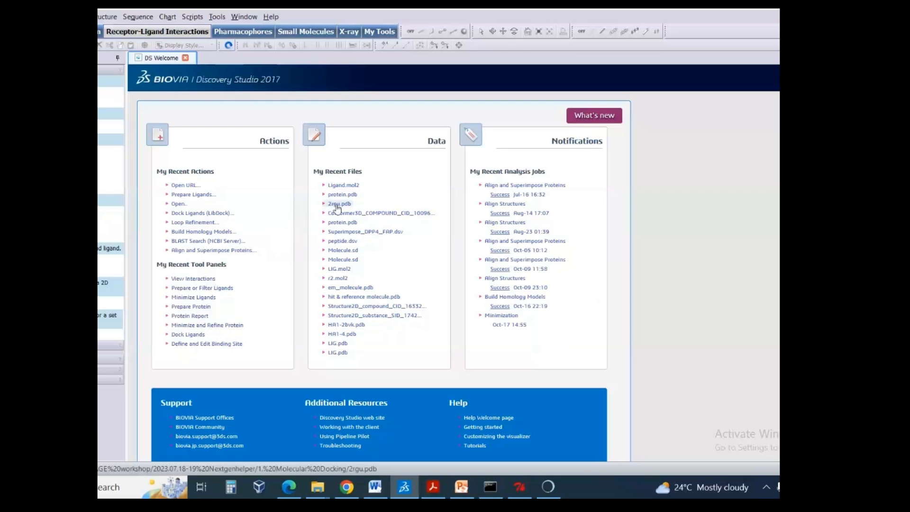
pyautogui.click(2, 16)
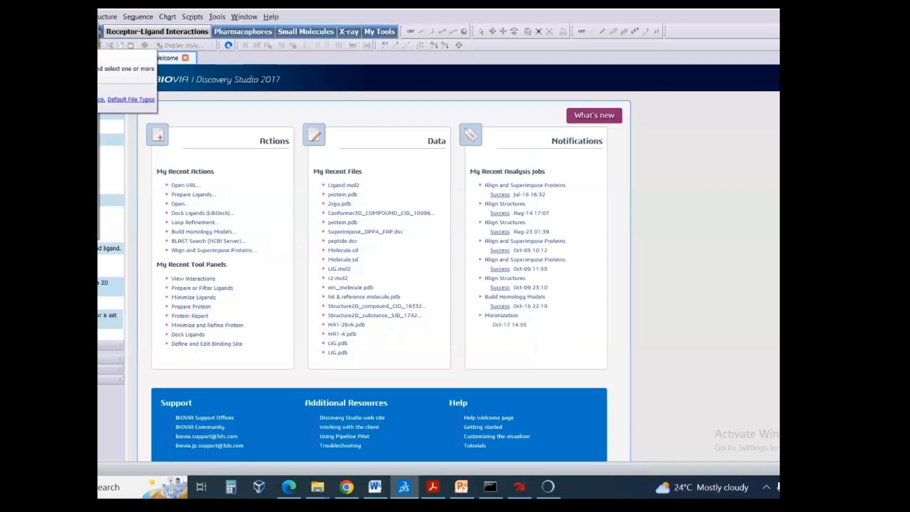
pyautogui.click(336, 203)
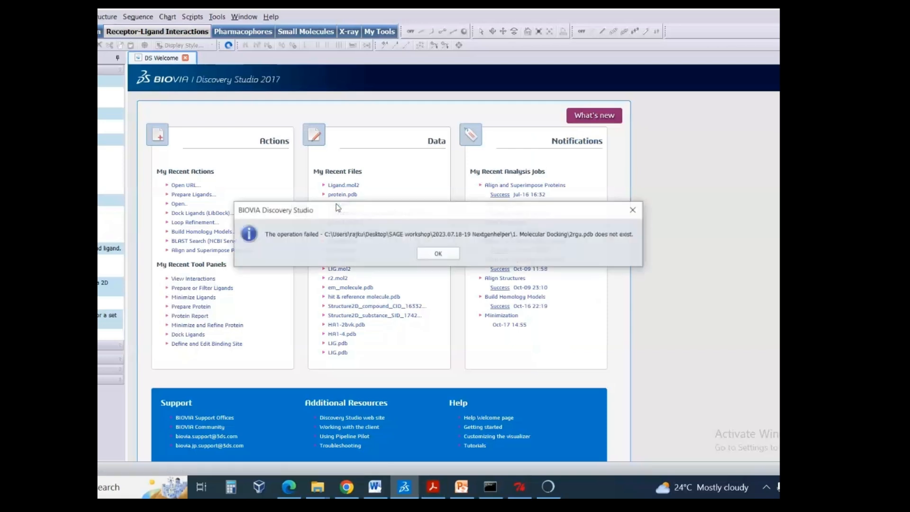
pyautogui.click(632, 210)
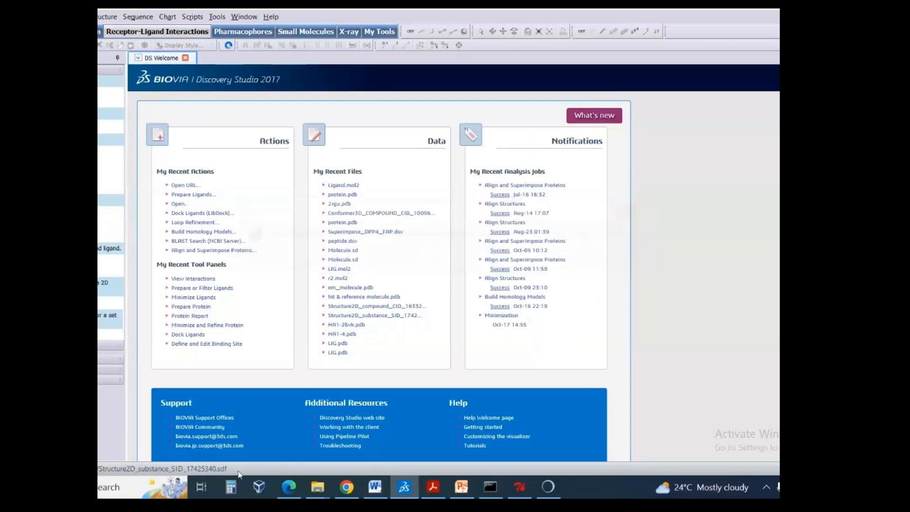
# - Copy the PDB code 2RGU from the RCSB page in Chrome and use it to open the structure by URL in Discovery Studio
pyautogui.click(345, 487)
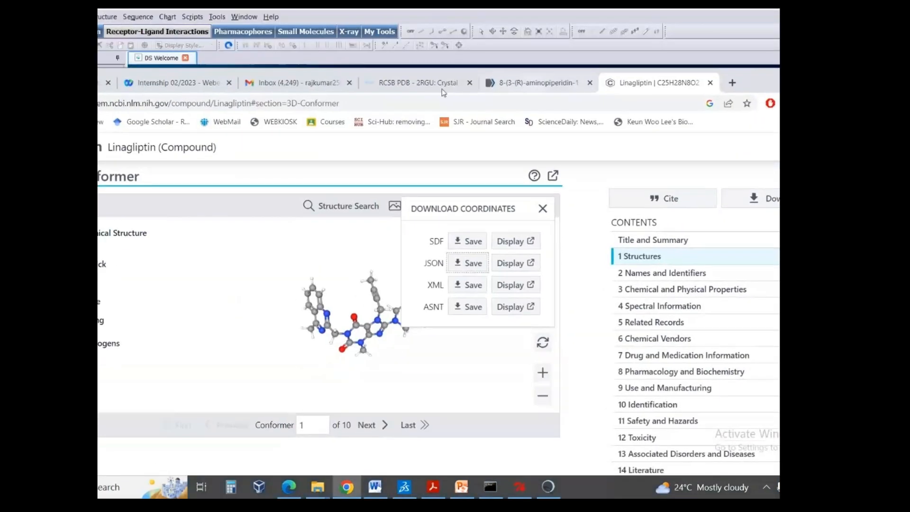
pyautogui.click(434, 86)
pyautogui.doubleClick(370, 218)
pyautogui.hotkey('ctrl', 'c')
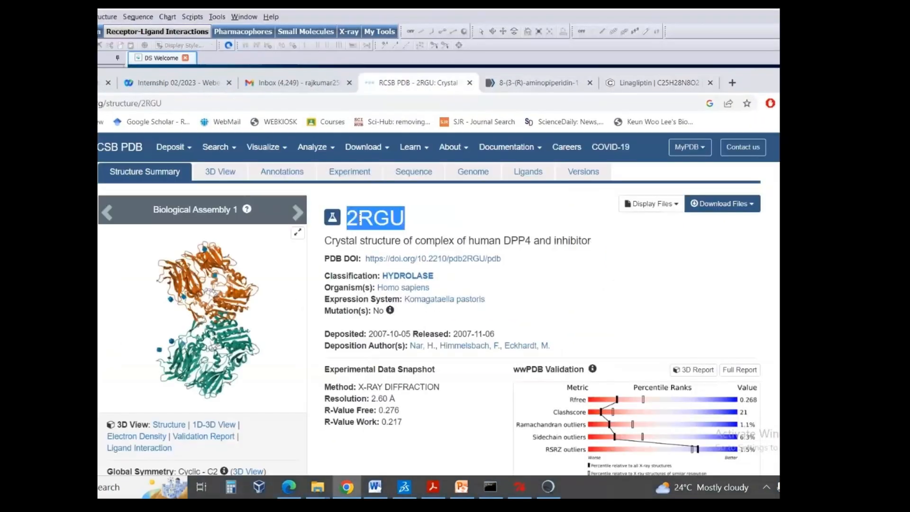
pyautogui.click(125, 10)
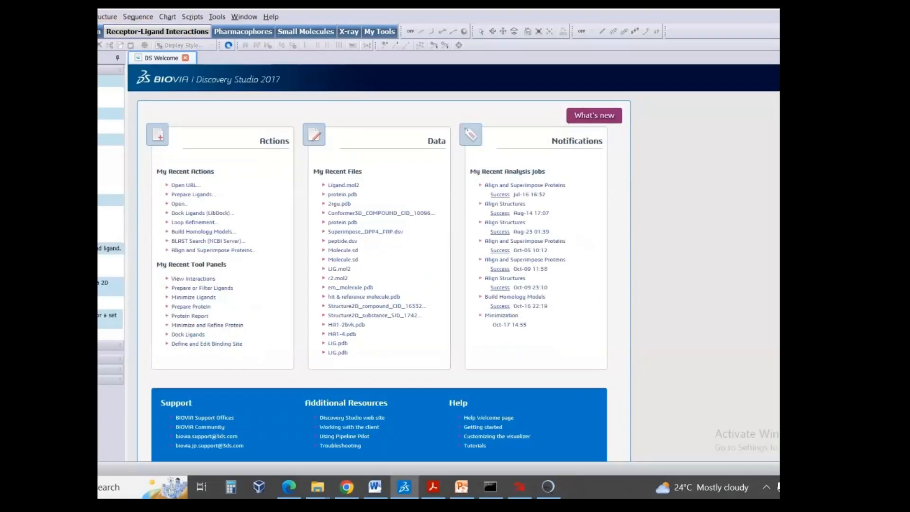
pyautogui.hotkey('ctrl', 'v')
pyautogui.click(453, 277)
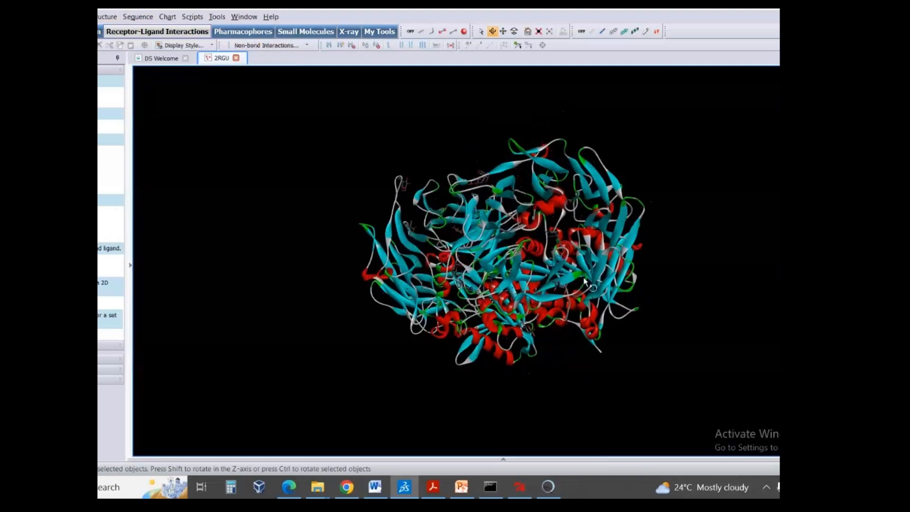
# - Show the structure hierarchy, expand 2RGU, and delete its B chains and the water
pyautogui.moveTo(584, 278); pyautogui.dragTo(544, 294)
pyautogui.hotkey('ctrl', 'h')
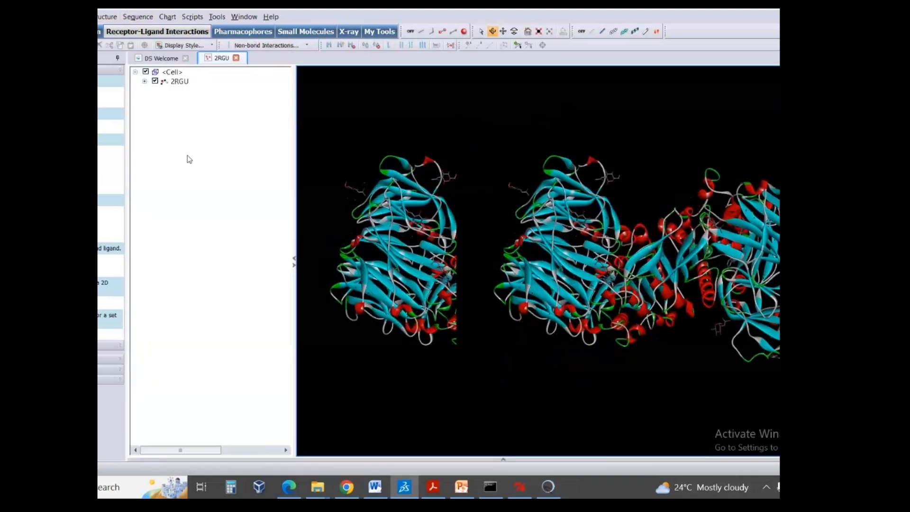
pyautogui.click(144, 81)
pyautogui.click(178, 100)
pyautogui.keyDown('ctrl'); pyautogui.click(180, 119); pyautogui.keyUp('ctrl')
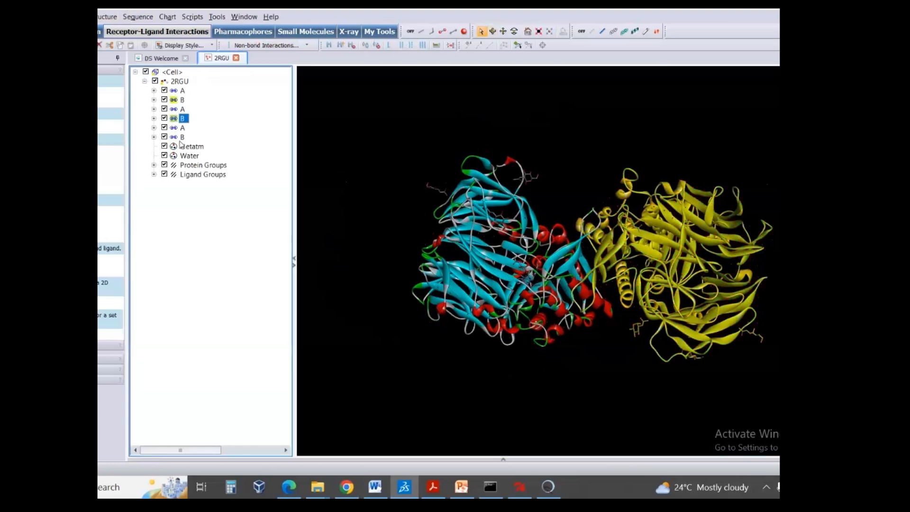
pyautogui.keyDown('ctrl'); pyautogui.click(181, 137); pyautogui.keyUp('ctrl')
pyautogui.keyDown('ctrl'); pyautogui.click(183, 153); pyautogui.keyUp('ctrl')
pyautogui.press('Delete')
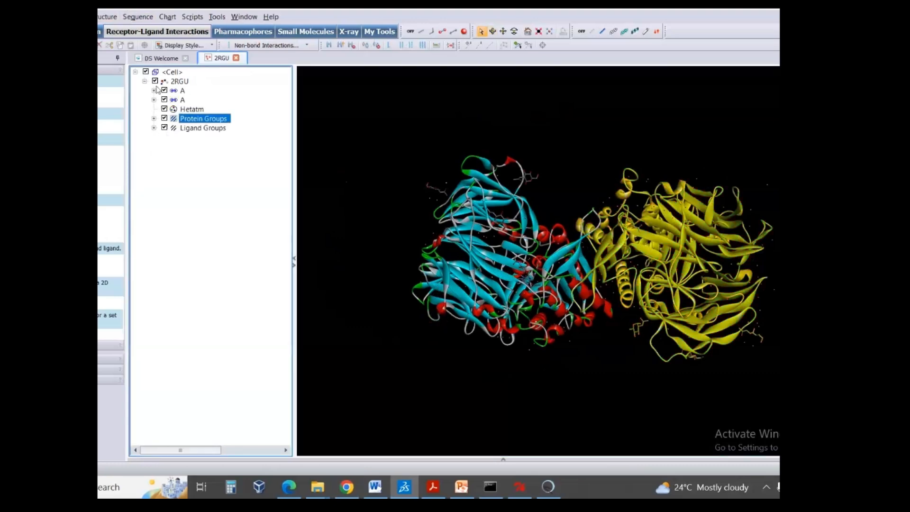
# - Expand the second A chain of 2RGU, select ligand 356901 and fit the view to it
pyautogui.click(153, 99)
pyautogui.click(201, 146)
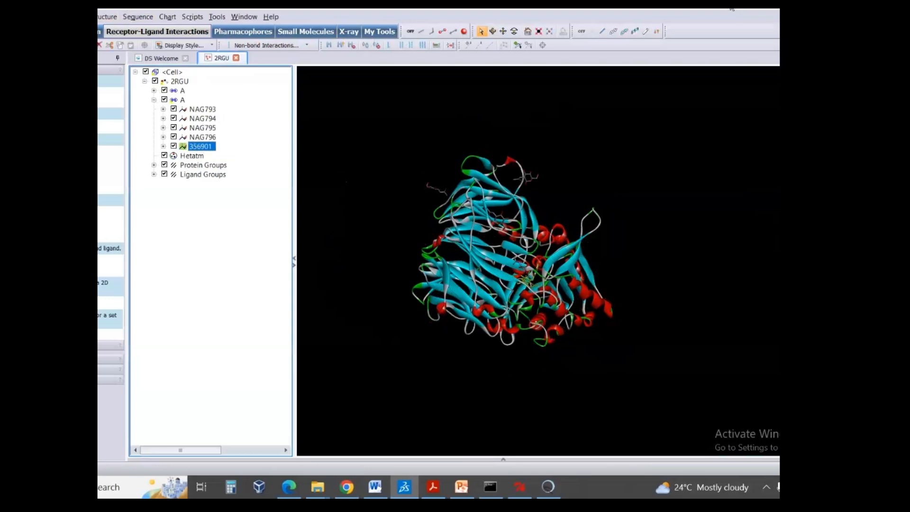
pyautogui.moveTo(730, 8); pyautogui.dragTo(710, 60)
pyautogui.click(518, 85)
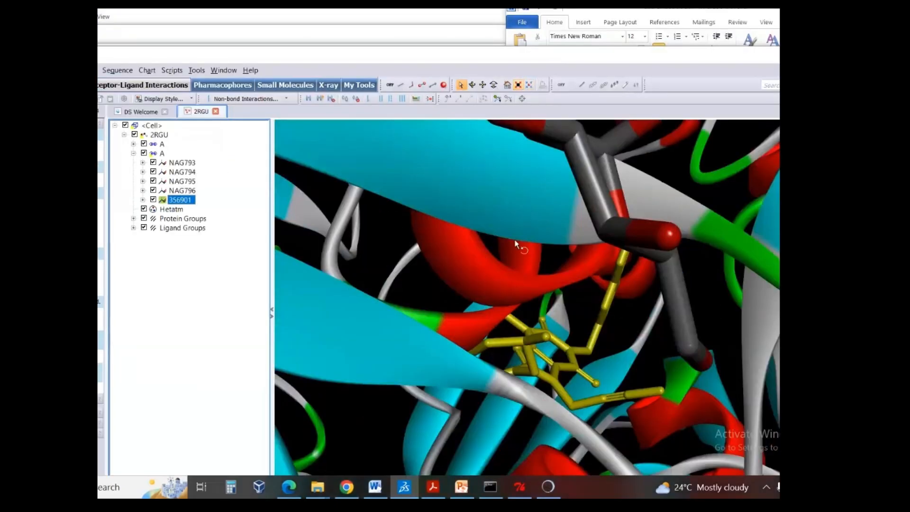
# - Examine the selected ligand 356901 inside its binding pocket from several angles and distances
pyautogui.moveTo(514, 240); pyautogui.dragTo(600, 303, button='right')
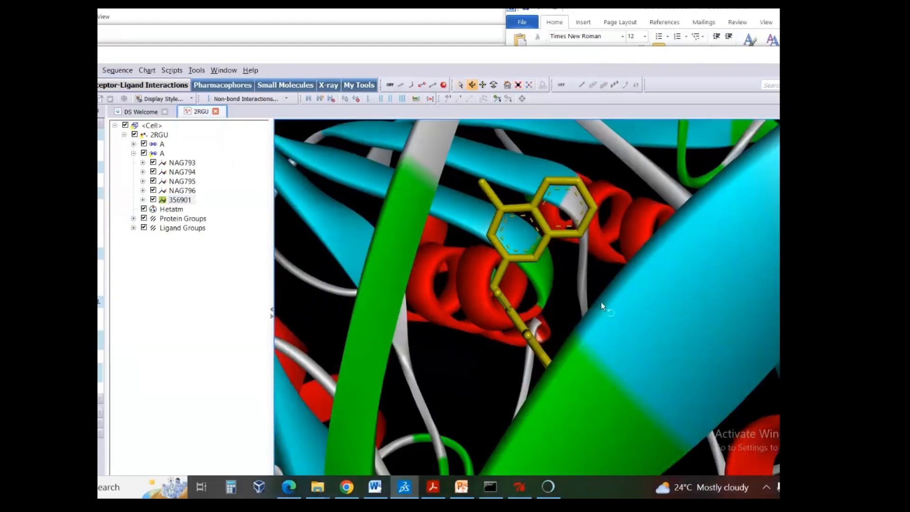
pyautogui.scroll(3, 604, 311)
pyautogui.scroll(-6, 604, 309)
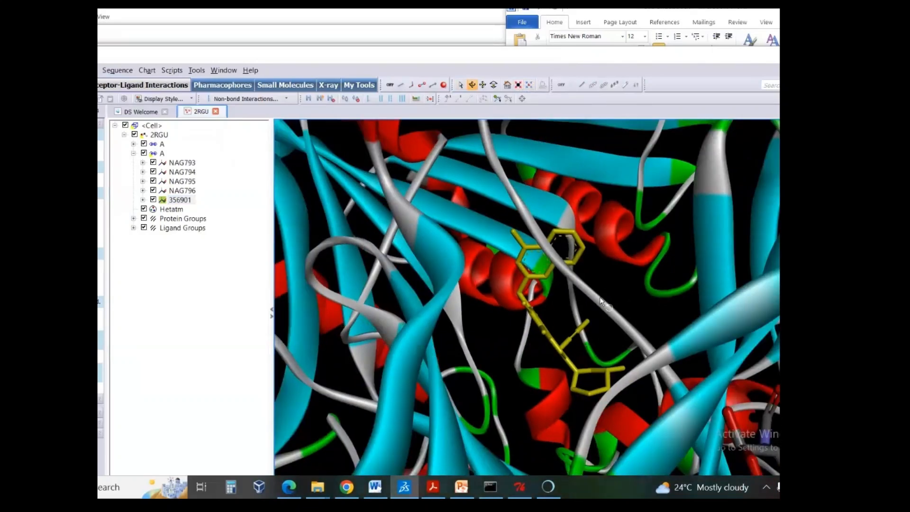
pyautogui.moveTo(599, 296)
pyautogui.mouseDown()
pyautogui.moveTo(601, 314)
pyautogui.moveTo(601, 304)
pyautogui.mouseUp()
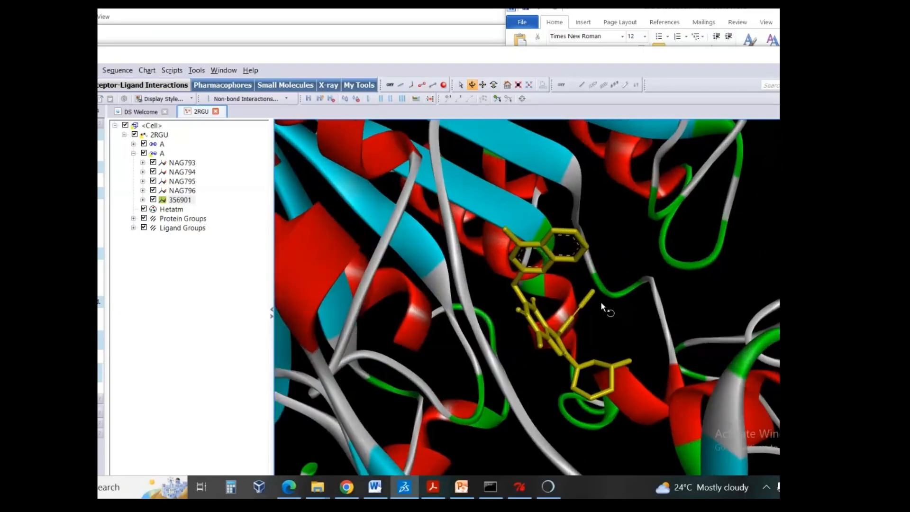
pyautogui.scroll(-5, 600, 301)
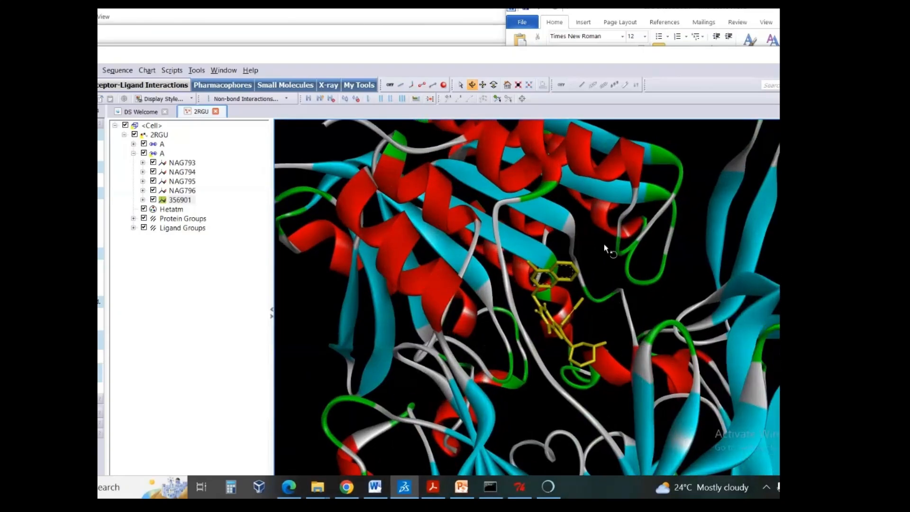
pyautogui.scroll(-3, 587, 296)
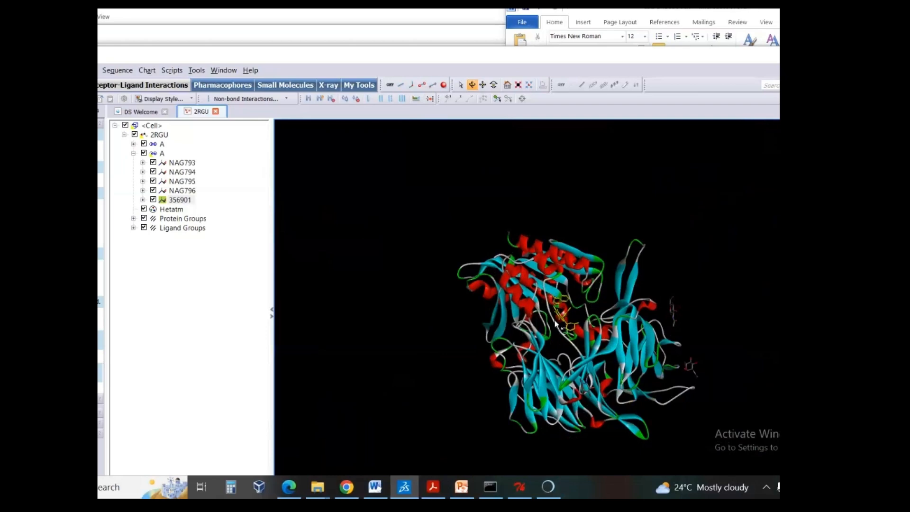
pyautogui.scroll(8, 556, 324)
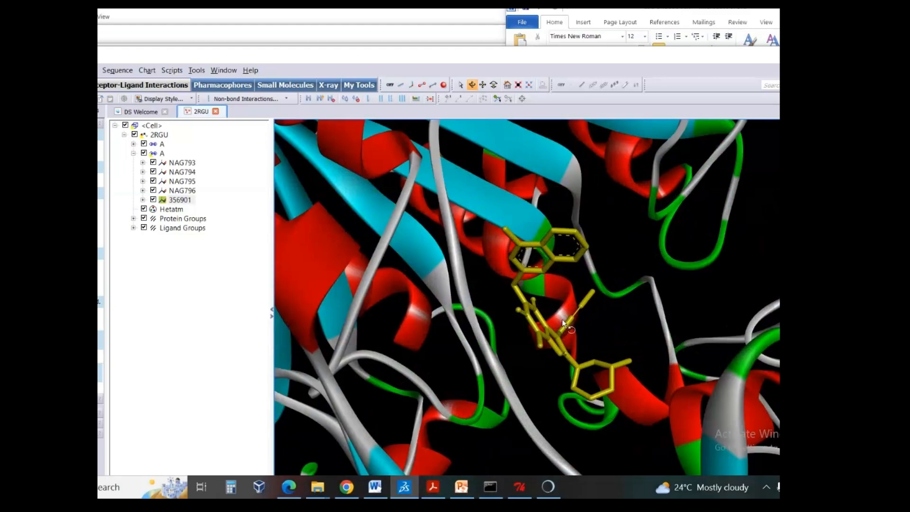
pyautogui.scroll(-2, 562, 319)
pyautogui.scroll(-2, 573, 304)
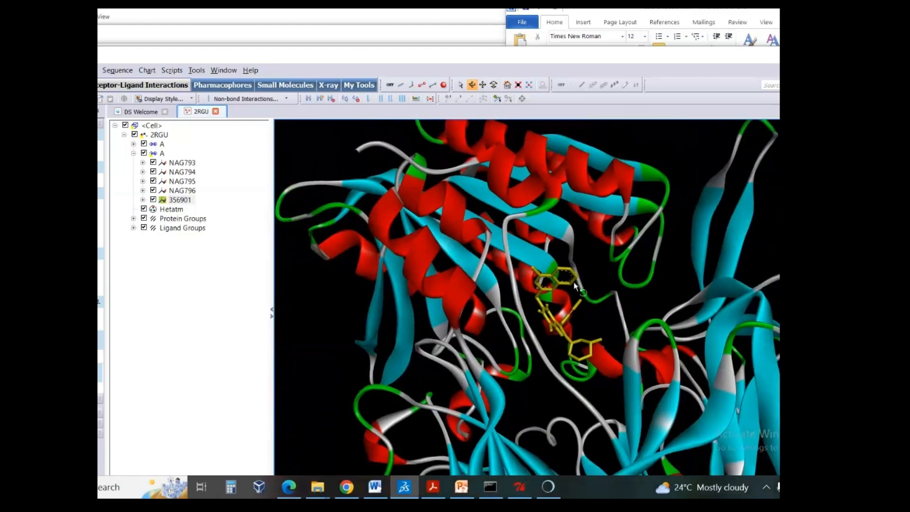
pyautogui.moveTo(573, 283)
pyautogui.mouseDown()
pyautogui.moveTo(524, 301)
pyautogui.moveTo(564, 300)
pyautogui.moveTo(576, 288)
pyautogui.mouseUp()
pyautogui.scroll(3, 576, 288)
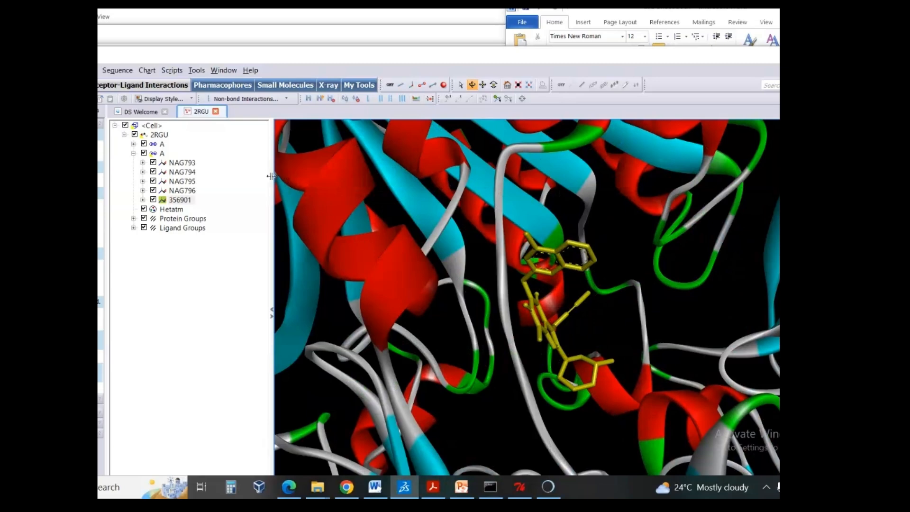
# - Add a centroid monitor for the selected ligand 356901
pyautogui.click(99, 70)
pyautogui.moveTo(100, 124)
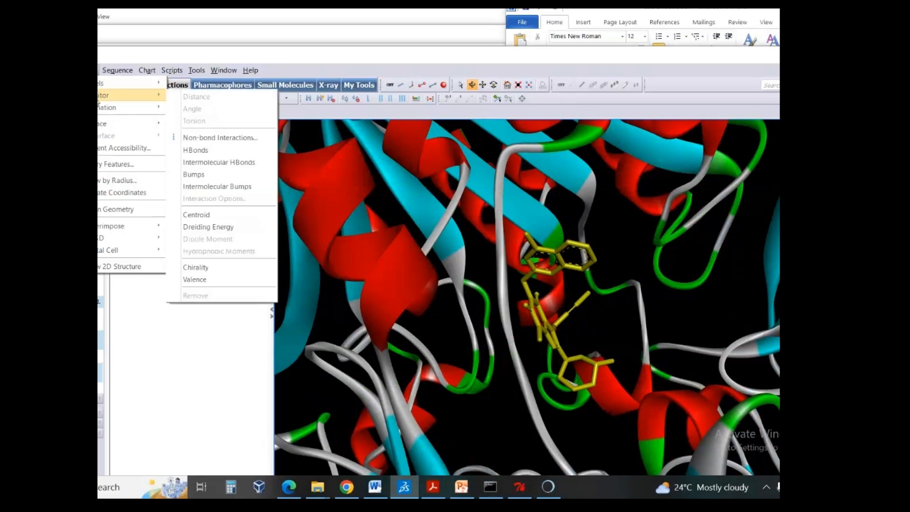
pyautogui.moveTo(128, 95)
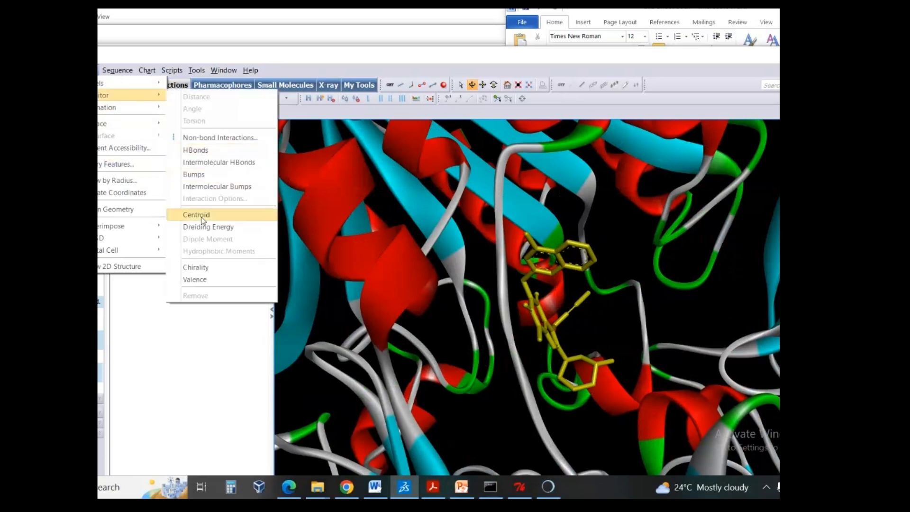
pyautogui.click(203, 216)
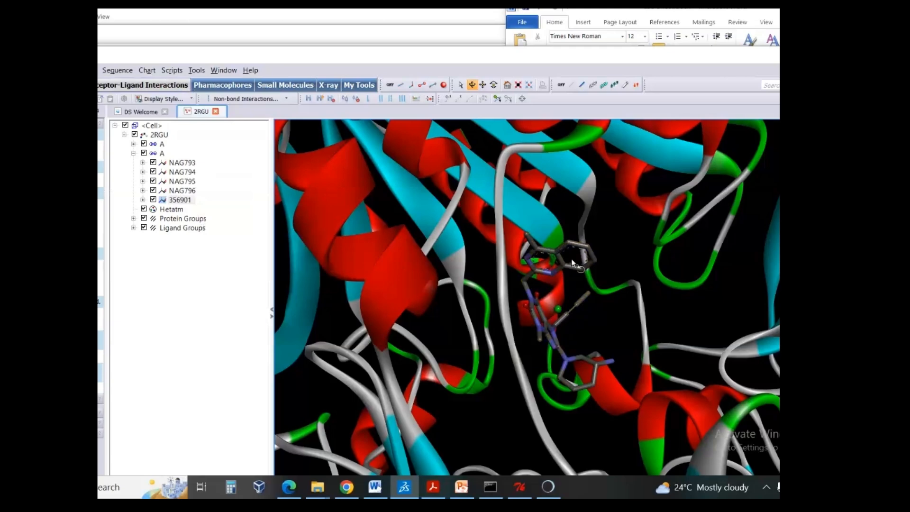
# - Open the attributes of the ligand's centroid, read its XYZ coordinates, and close them without changes
pyautogui.moveTo(577, 264); pyautogui.dragTo(583, 238)
pyautogui.moveTo(583, 290); pyautogui.dragTo(567, 316)
pyautogui.rightClick(559, 312)
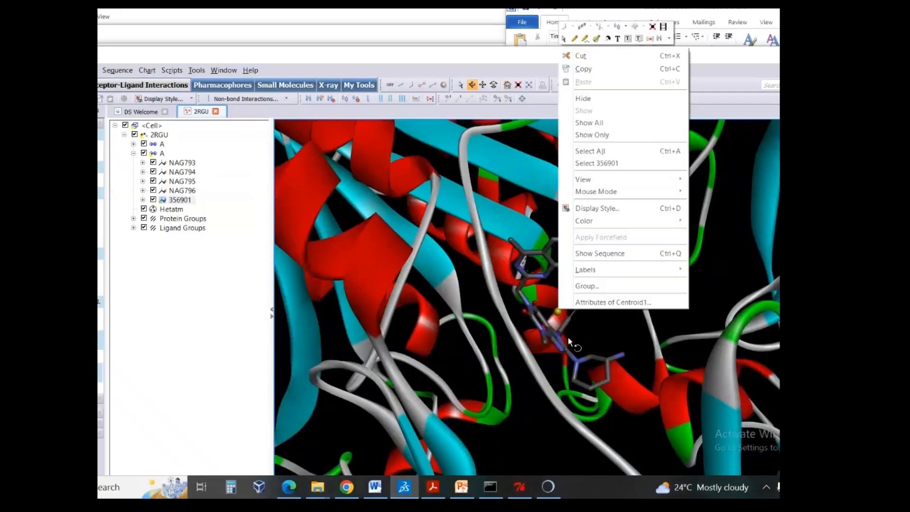
pyautogui.click(609, 304)
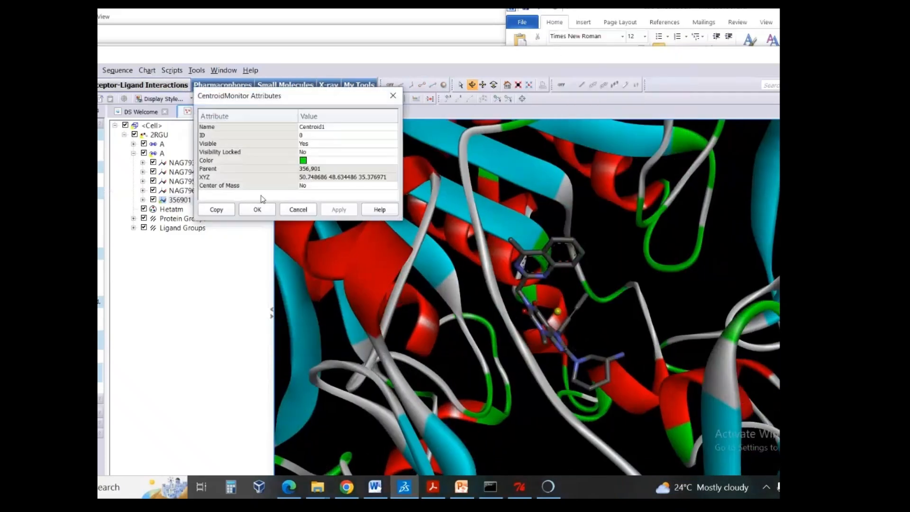
pyautogui.click(230, 177)
pyautogui.click(300, 180)
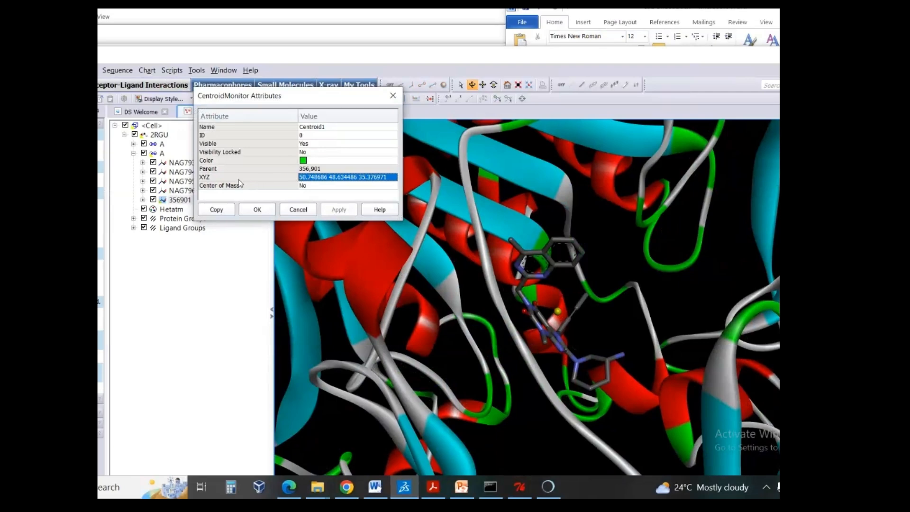
pyautogui.click(220, 177)
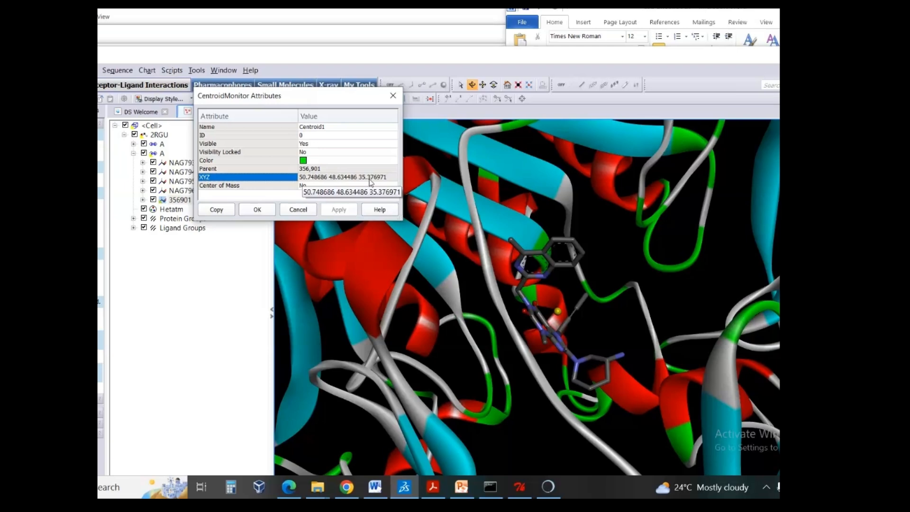
pyautogui.click(298, 209)
# - Compare the centroid coordinates with the highlighted grid values in the Word protocol and return to Discovery Studio
pyautogui.click(374, 486)
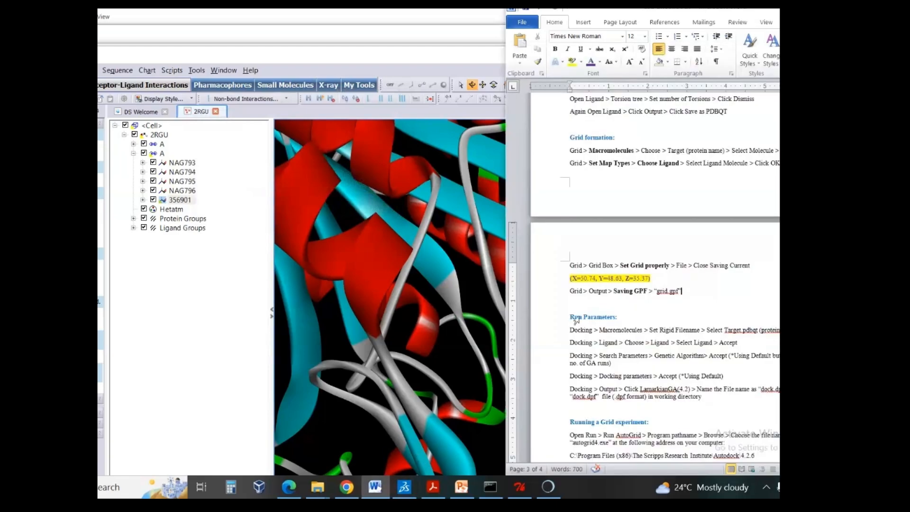
pyautogui.moveTo(655, 278); pyautogui.dragTo(569, 277)
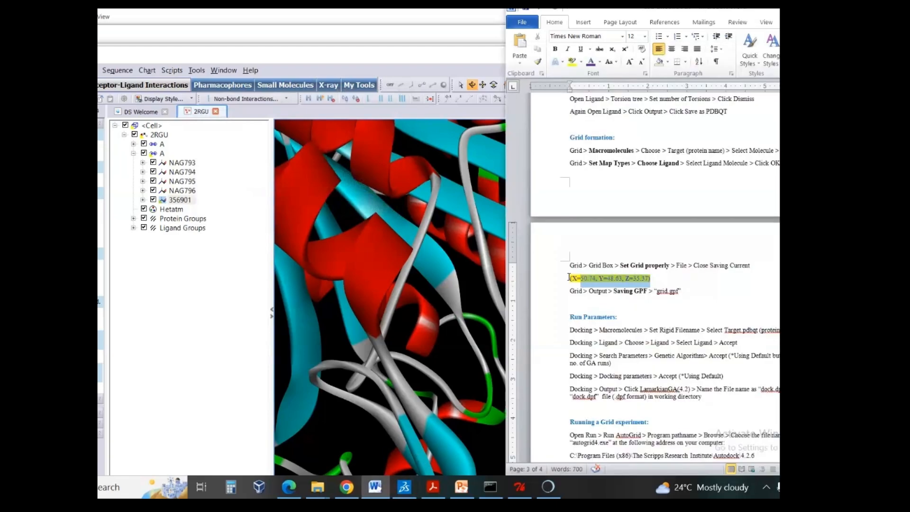
pyautogui.click(664, 279)
pyautogui.click(416, 269)
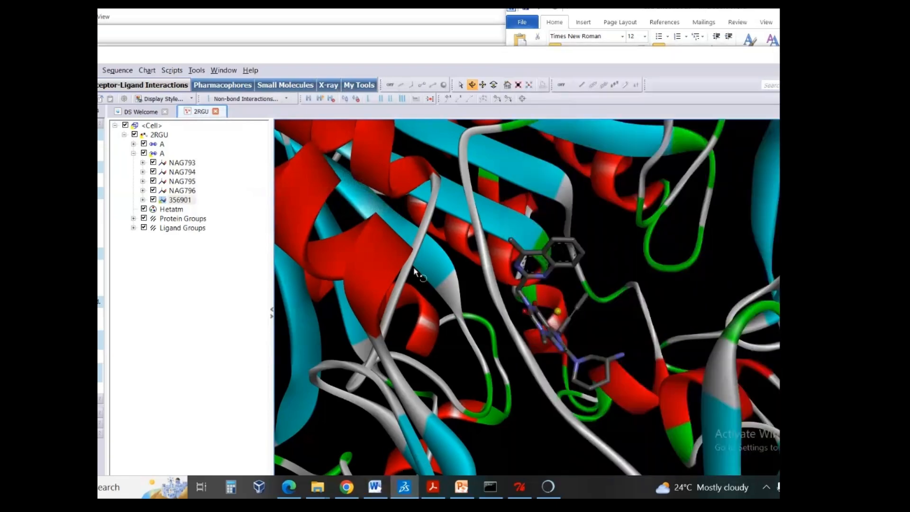
# - Examine where the ligand and its centroid sit within the whole protein structure
pyautogui.scroll(-4, 416, 268)
pyautogui.moveTo(557, 293); pyautogui.dragTo(595, 294)
pyautogui.scroll(-2, 570, 301)
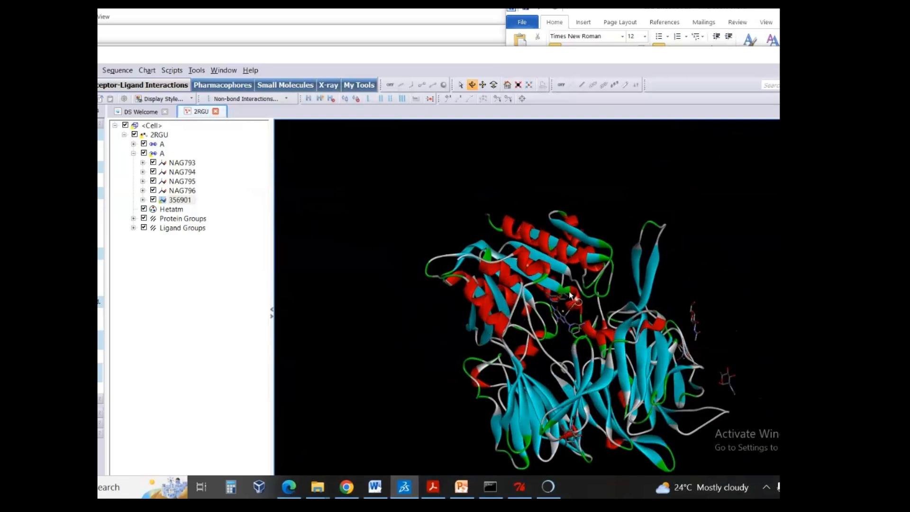
pyautogui.scroll(5, 570, 296)
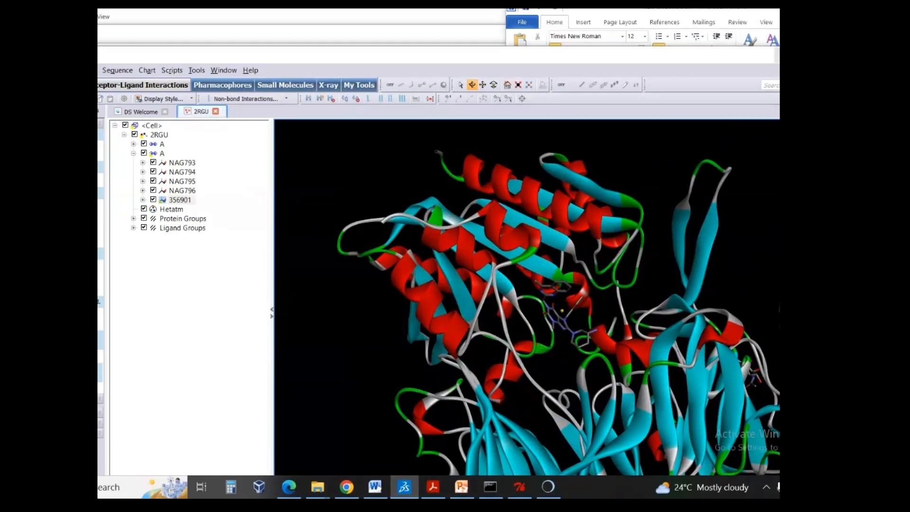
# - Minimize Discovery Studio, switch to AutoDockTools, and arrange it beside the Word protocol's grid formation instructions
pyautogui.click(779, 55)
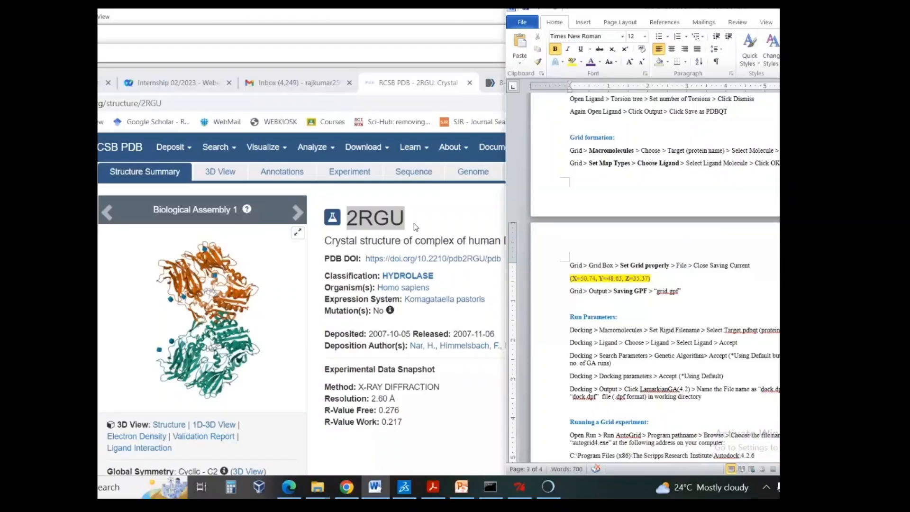
pyautogui.click(527, 484)
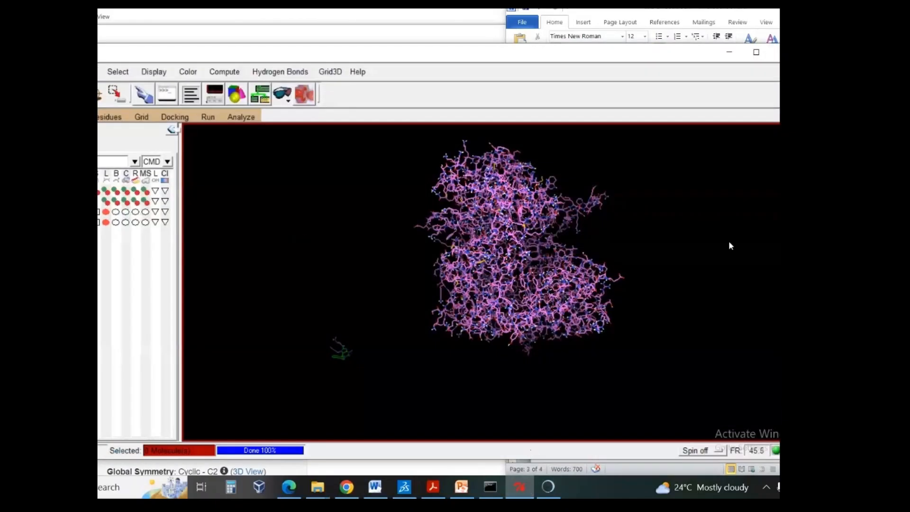
pyautogui.hotkey('alt', 'Tab')
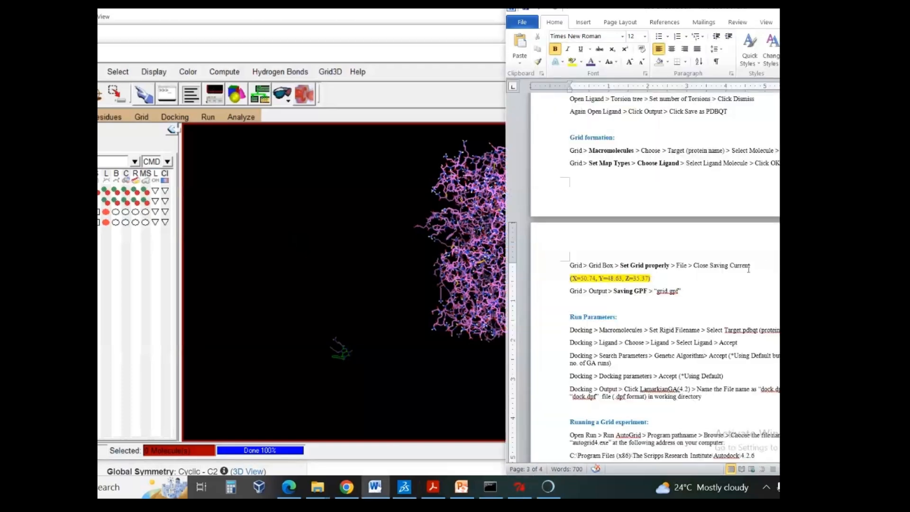
pyautogui.scroll(1, 735, 266)
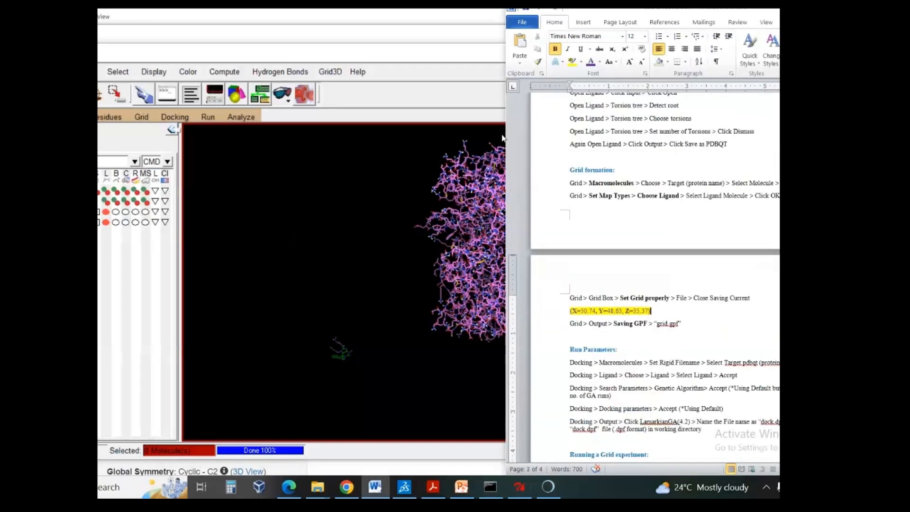
pyautogui.click(282, 56)
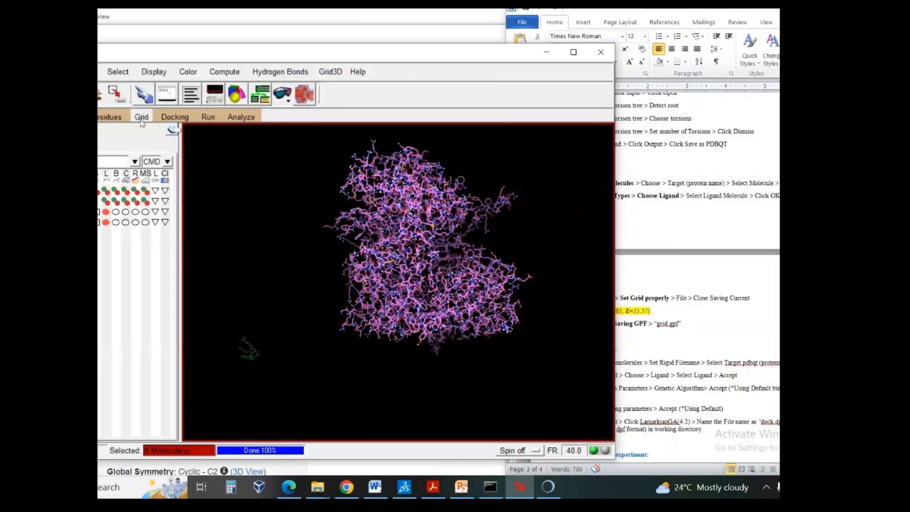
# - Choose the protein as the grid macromolecule and save it as a PDBQT file in the nextgenhelper folder
pyautogui.click(141, 118)
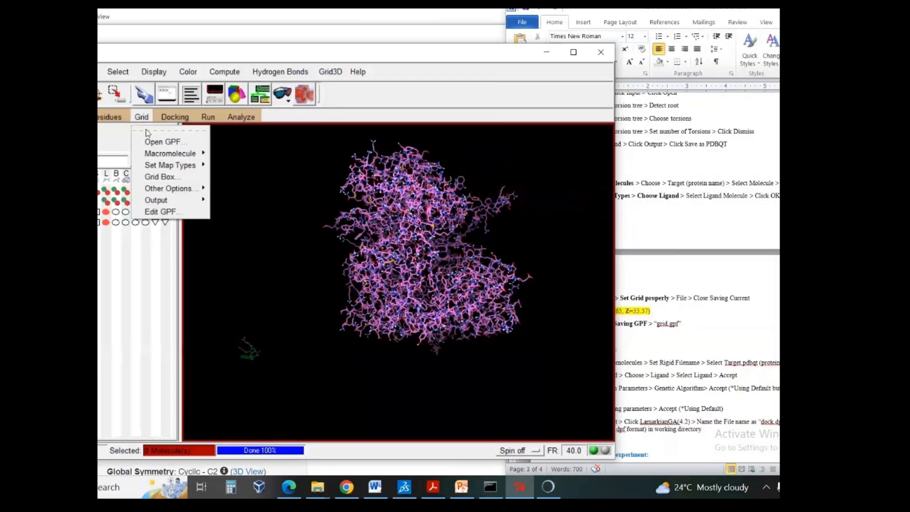
pyautogui.moveTo(172, 154)
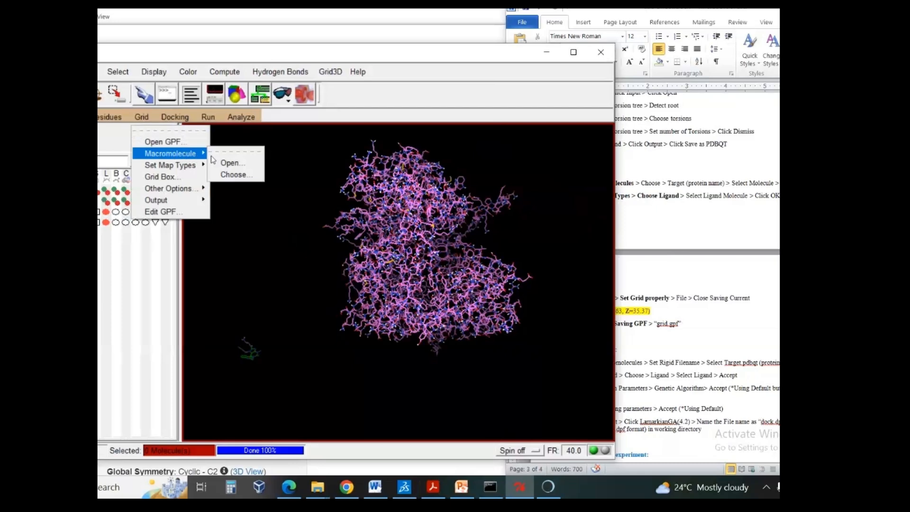
pyautogui.click(248, 175)
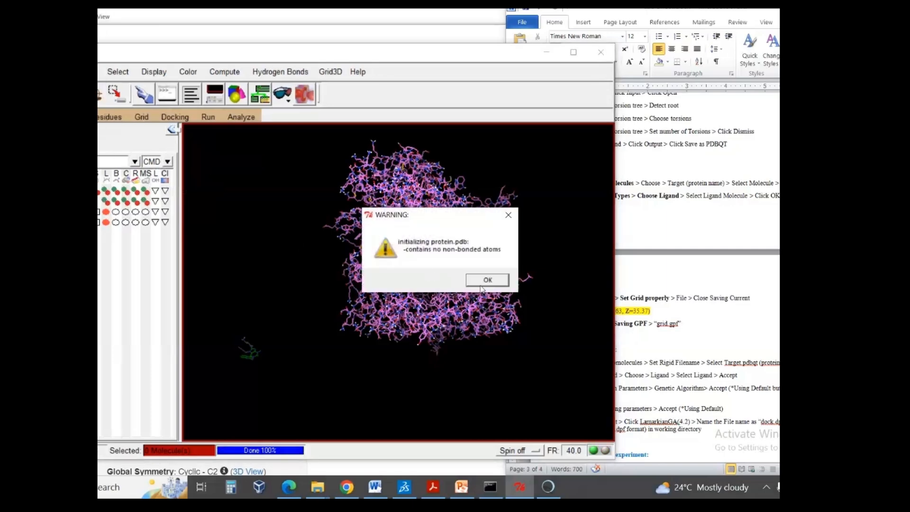
pyautogui.click(483, 283)
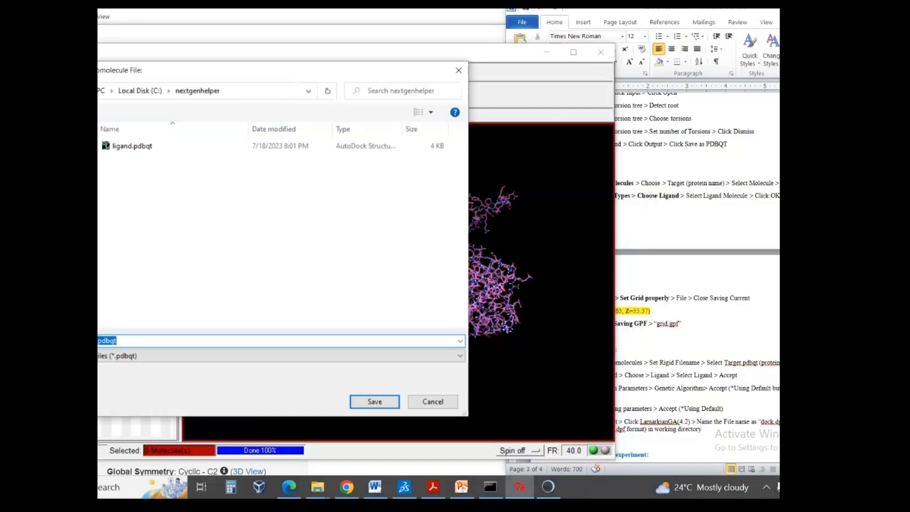
pyautogui.click(366, 402)
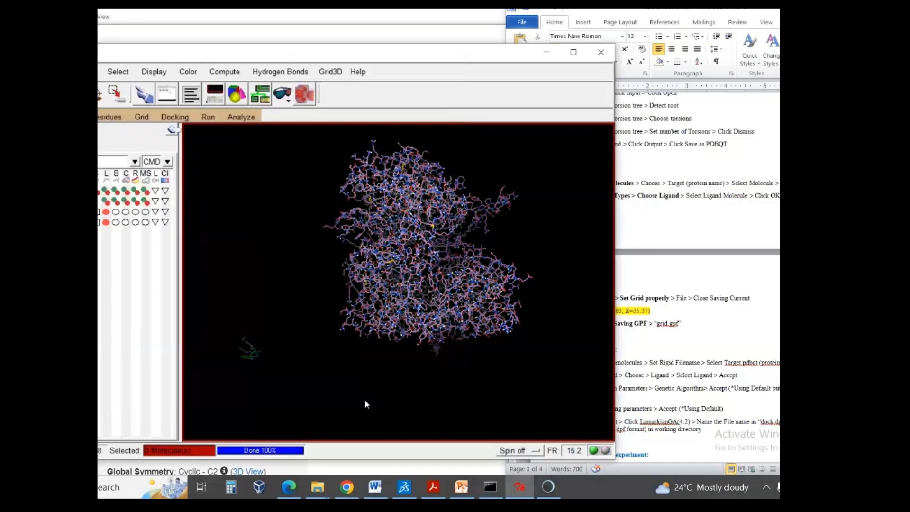
# - Set the grid map types by choosing the ligand molecule
pyautogui.click(167, 118)
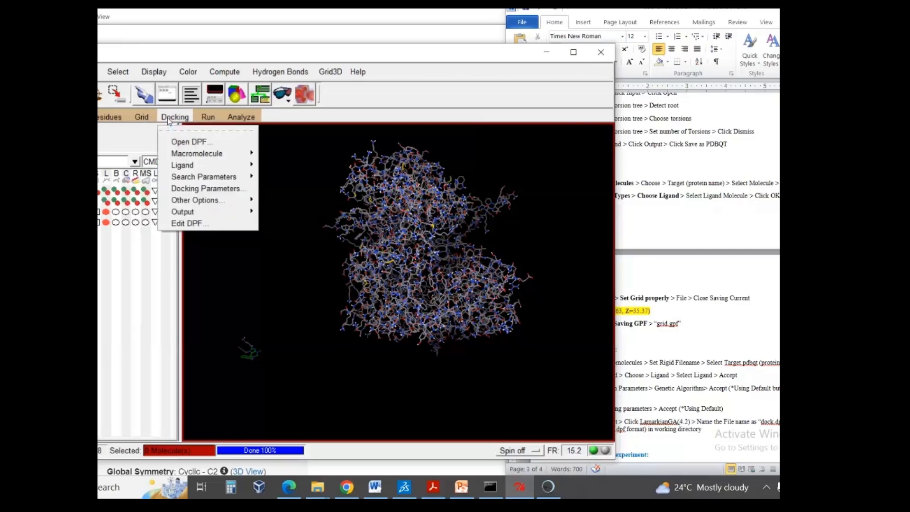
pyautogui.moveTo(202, 155)
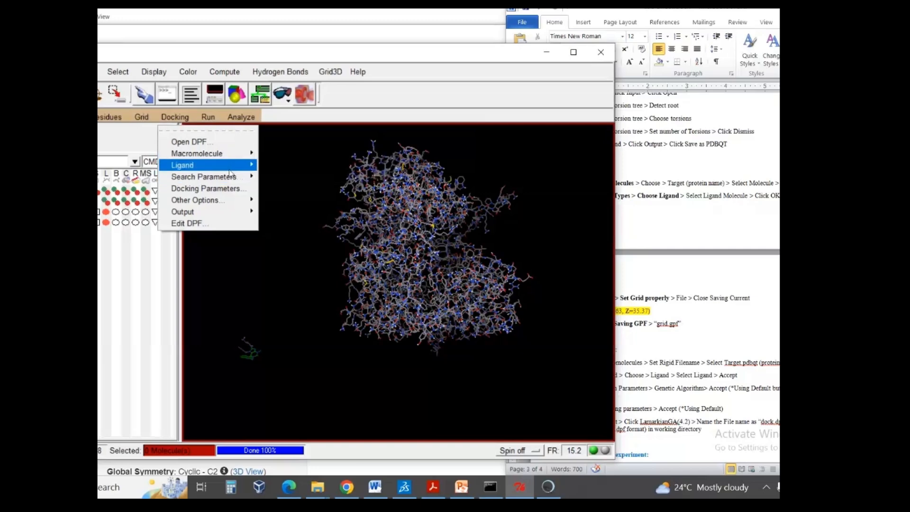
pyautogui.click(138, 119)
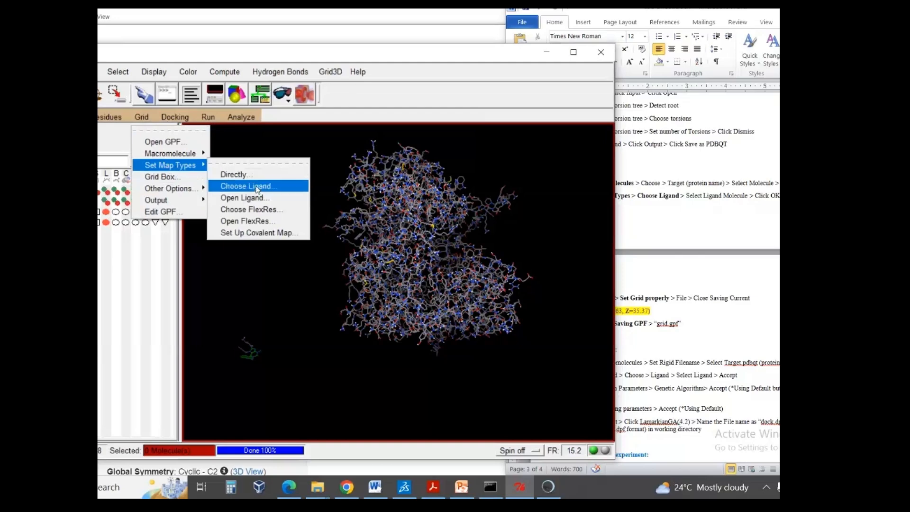
pyautogui.click(246, 187)
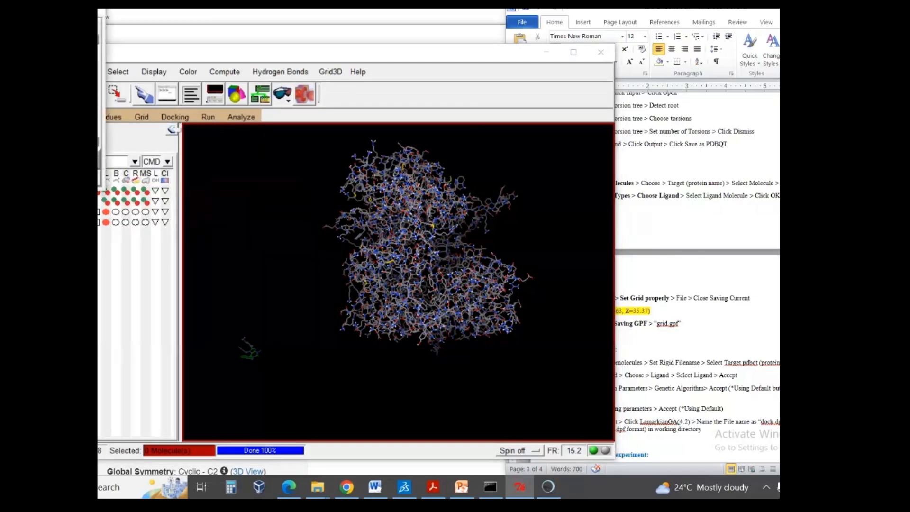
pyautogui.click(99, 159)
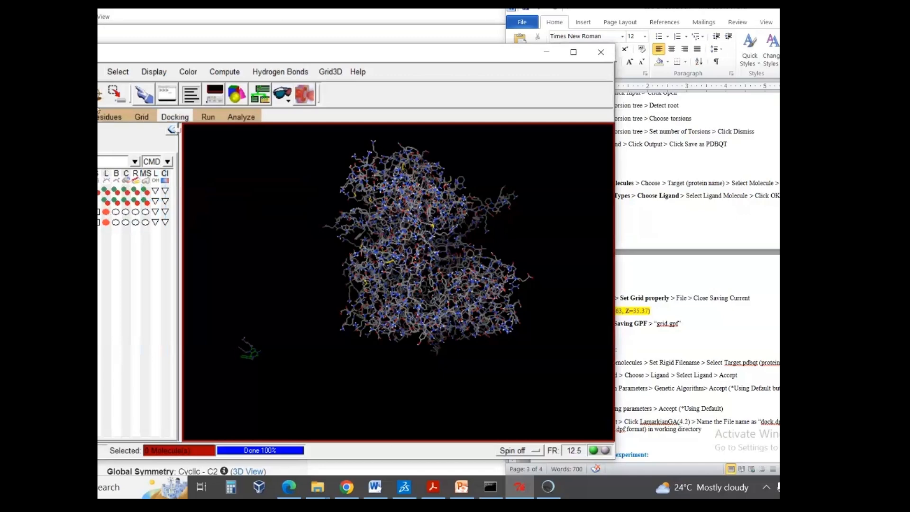
# - Open the grid box settings and examine where the box sits within the protein
pyautogui.click(136, 118)
pyautogui.click(157, 176)
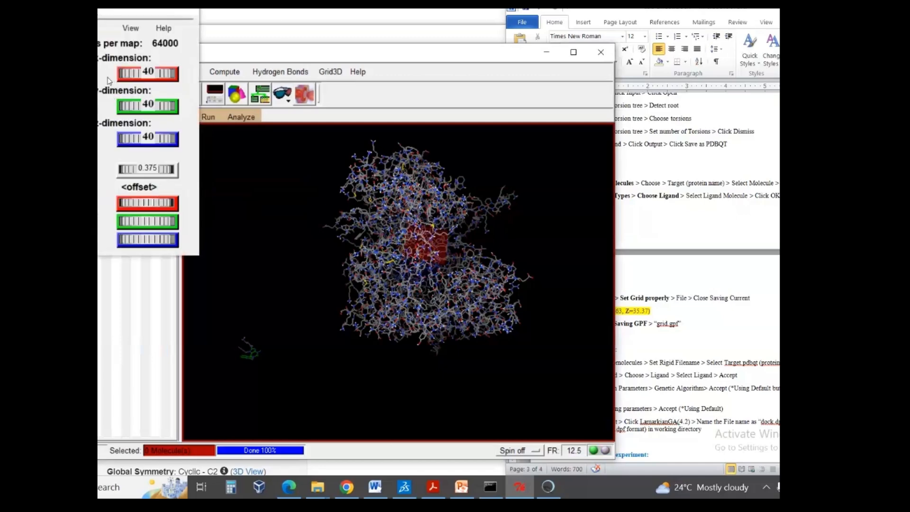
pyautogui.moveTo(432, 241); pyautogui.dragTo(349, 235)
pyautogui.scroll(5, 417, 248)
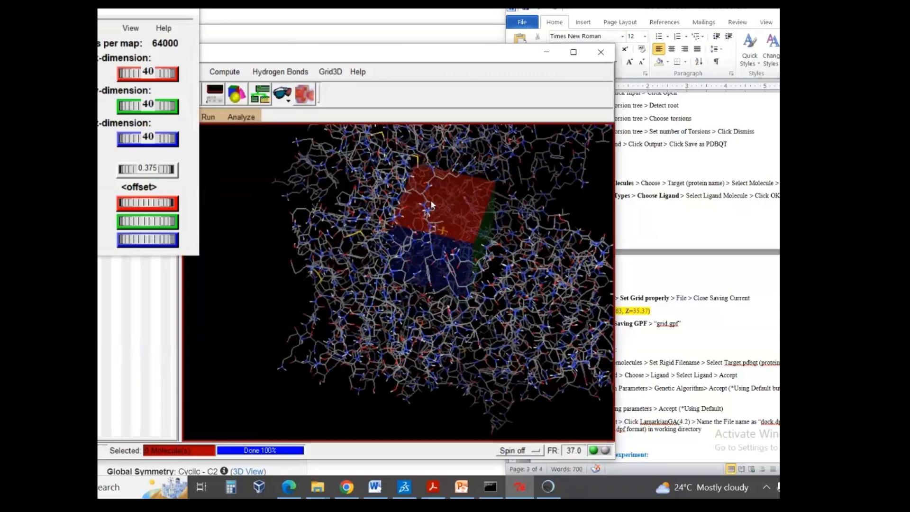
pyautogui.scroll(1, 413, 229)
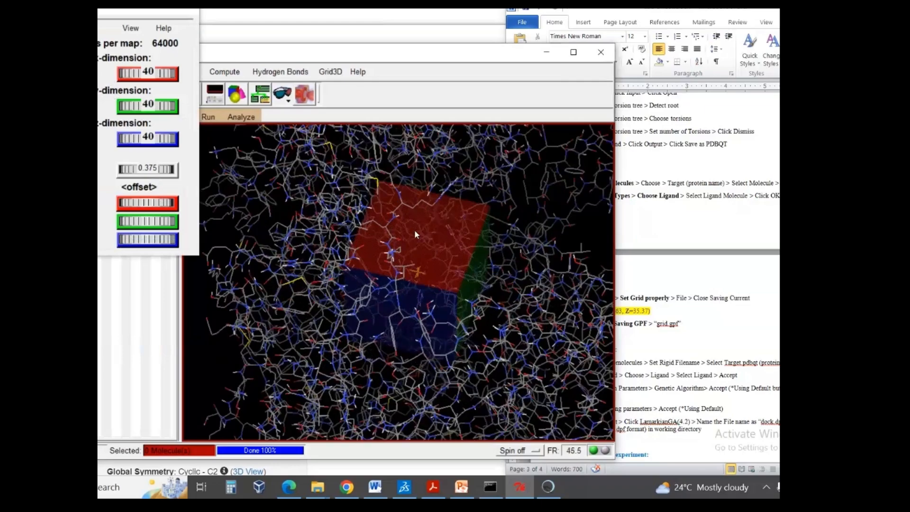
pyautogui.moveTo(418, 258); pyautogui.dragTo(328, 276)
pyautogui.scroll(-5, 378, 256)
pyautogui.scroll(3, 413, 247)
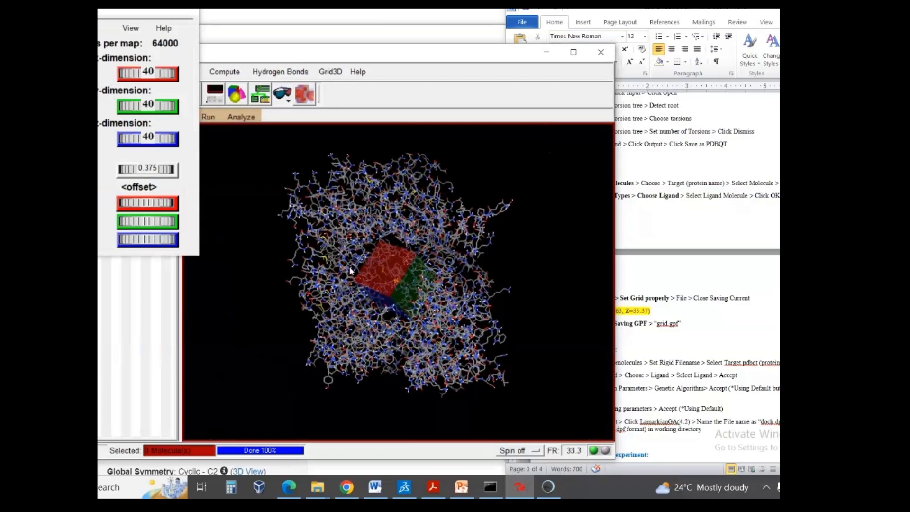
pyautogui.moveTo(413, 247); pyautogui.dragTo(470, 238)
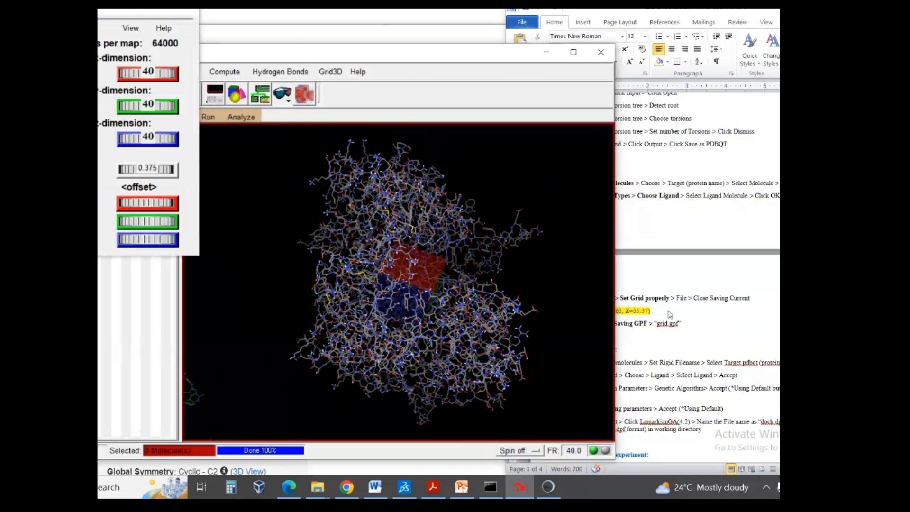
# - Set the grid box center to the Word protocol's coordinates X=50.74, Y=48.63, Z=35.37
pyautogui.click(622, 310)
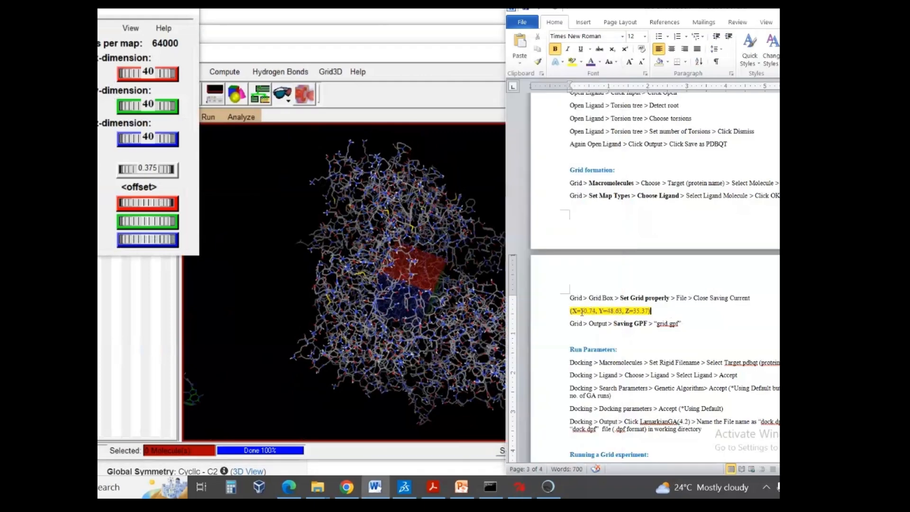
pyautogui.hotkey('alt', 'Tab')
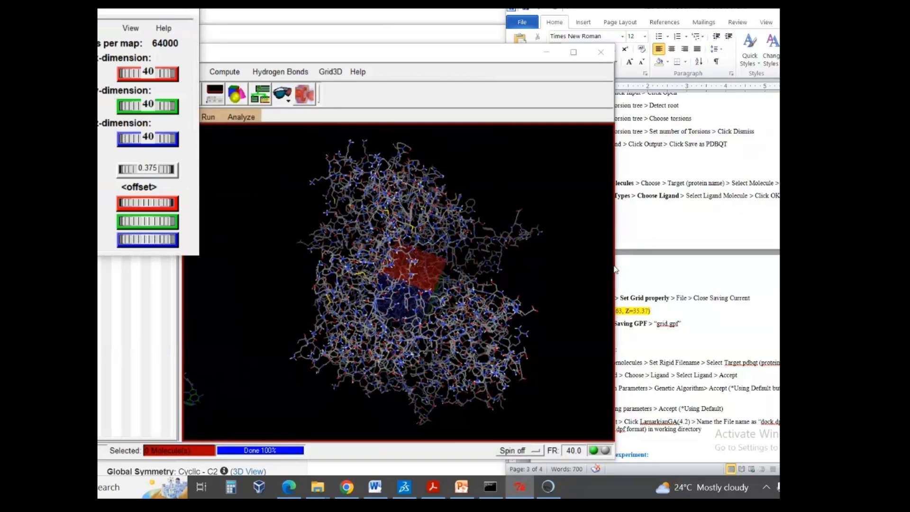
pyautogui.click(636, 252)
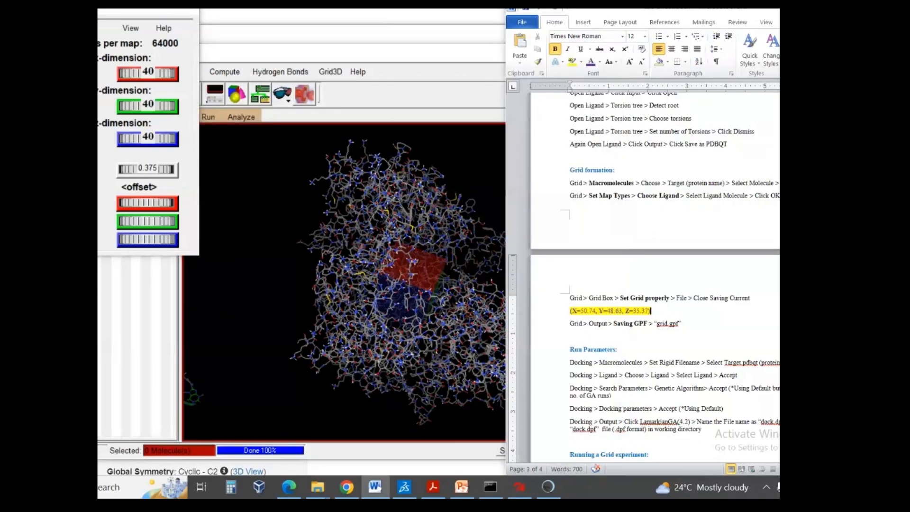
pyautogui.hotkey('alt', 'Tab')
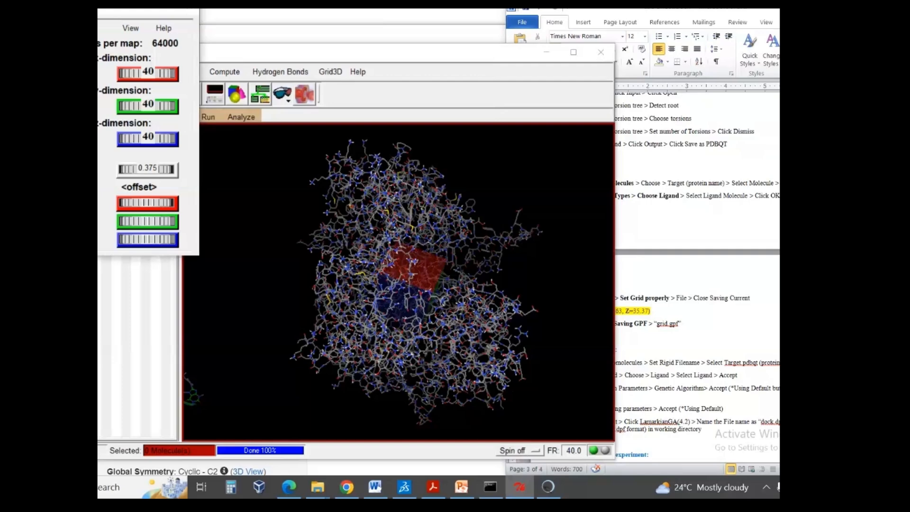
pyautogui.hotkey('alt', 'Tab')
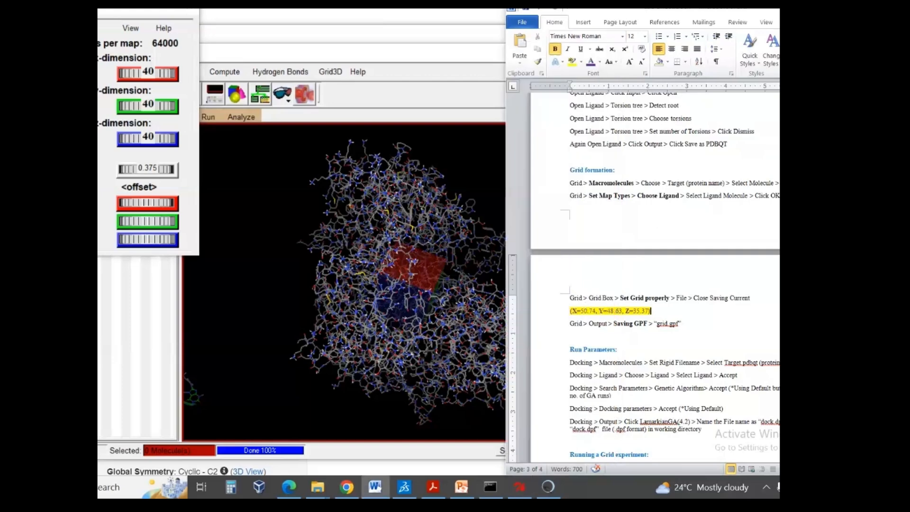
pyautogui.hotkey('alt', 'Tab')
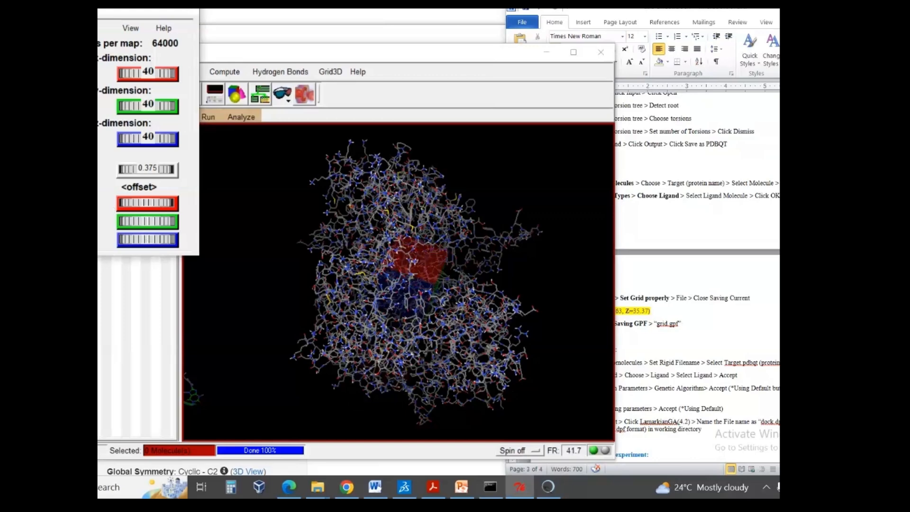
pyautogui.hotkey('alt', 'Tab')
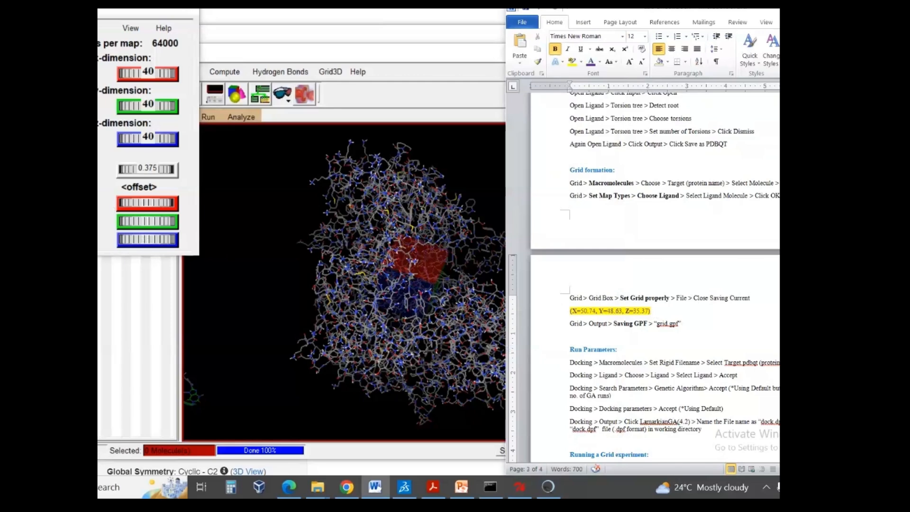
pyautogui.hotkey('alt', 'Tab')
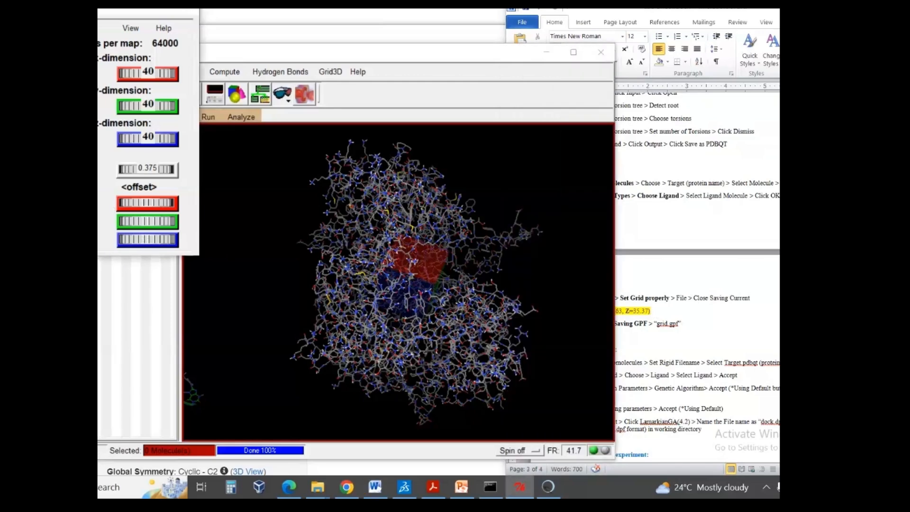
pyautogui.press('Return')
pyautogui.press('Return')
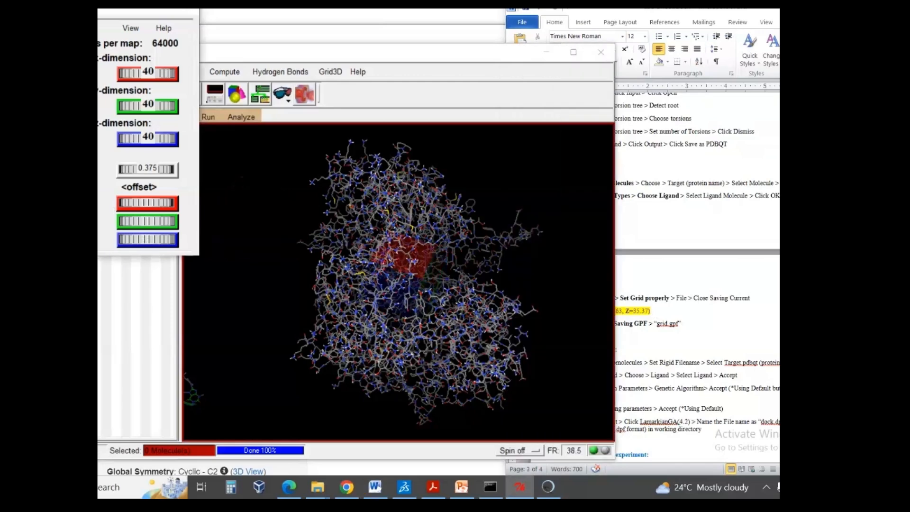
pyautogui.hotkey('alt', 'Tab')
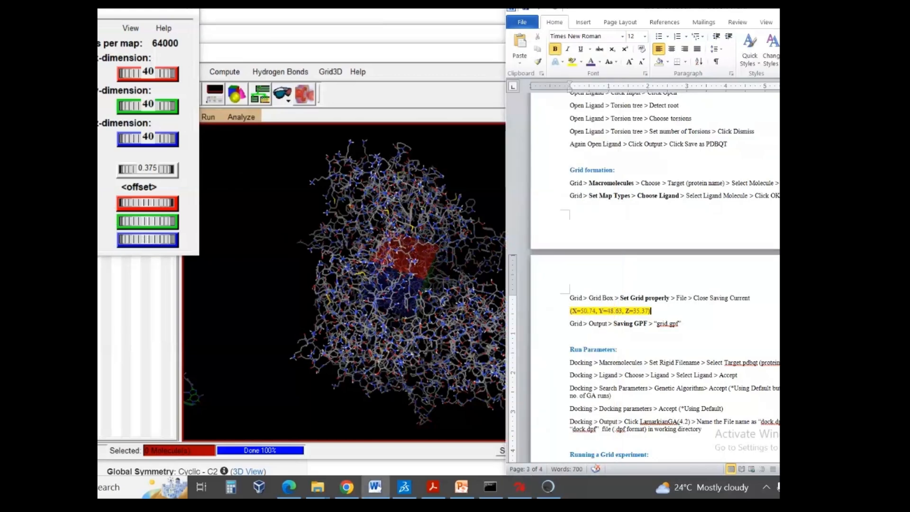
pyautogui.hotkey('alt', 'Tab')
pyautogui.write('35')
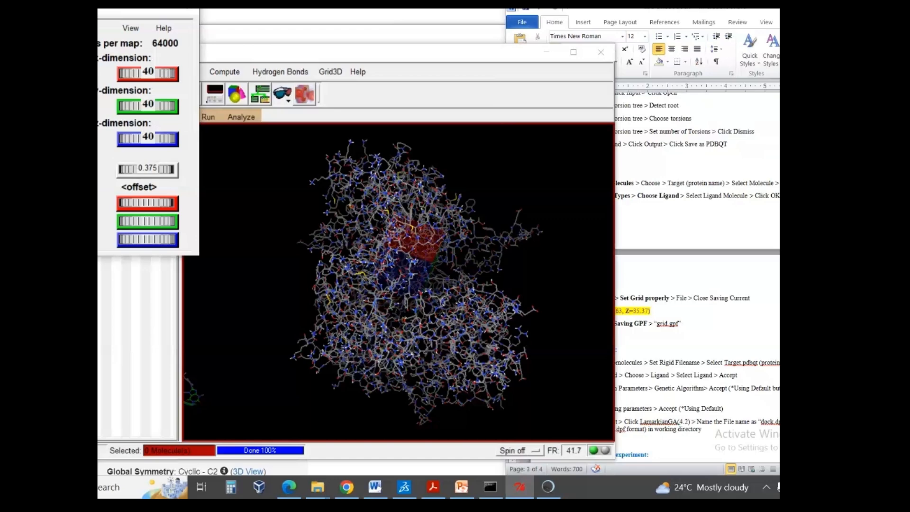
# - Increase the grid box spacing to 0.536 angstrom and inspect the box's coverage of the protein from several angles
pyautogui.moveTo(394, 253); pyautogui.dragTo(390, 289)
pyautogui.scroll(7, 391, 288)
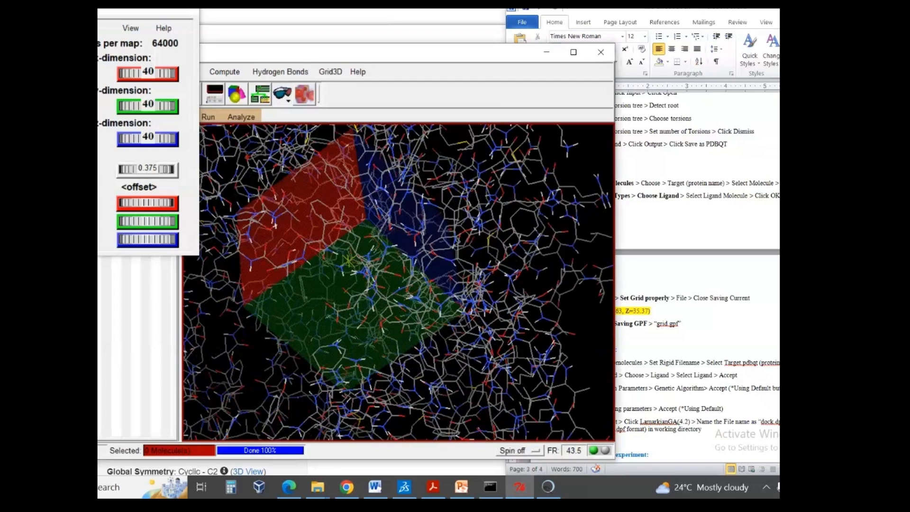
pyautogui.moveTo(143, 171); pyautogui.dragTo(161, 175)
pyautogui.moveTo(434, 315); pyautogui.dragTo(363, 248)
pyautogui.scroll(-4, 428, 312)
pyautogui.scroll(3, 363, 248)
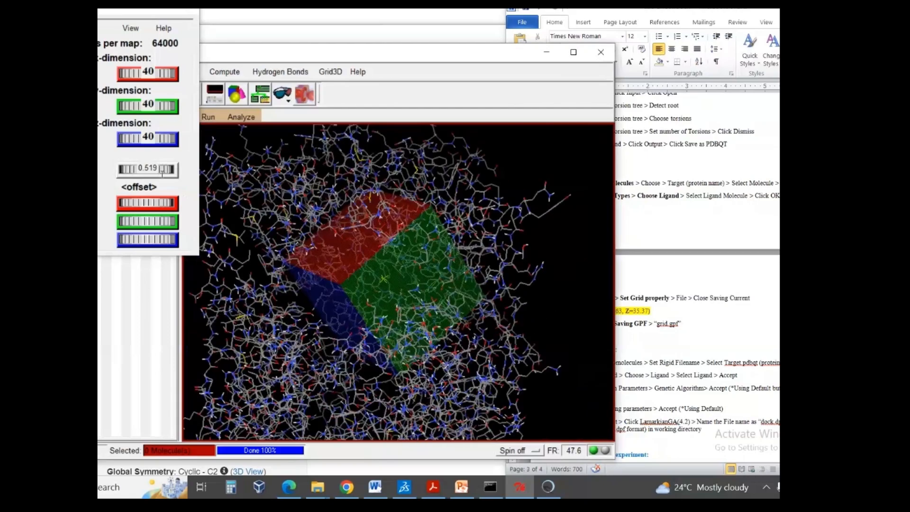
pyautogui.moveTo(154, 175); pyautogui.dragTo(158, 175)
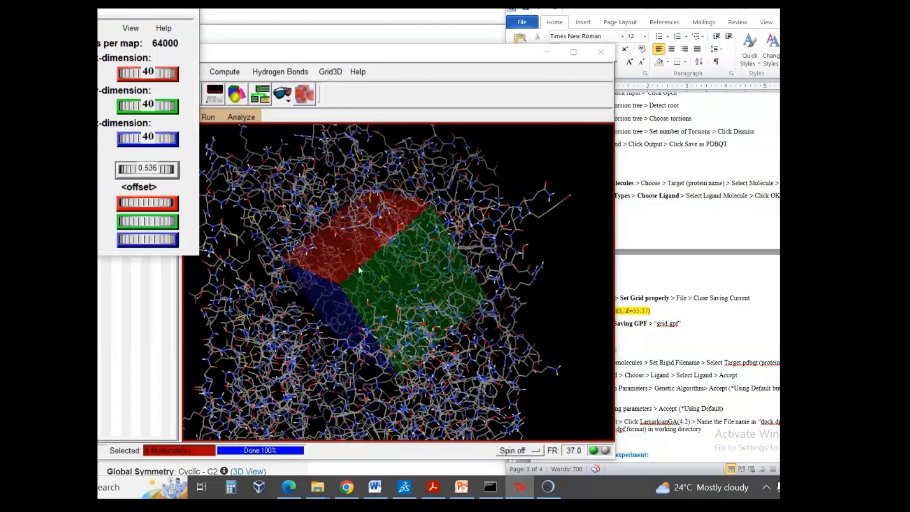
pyautogui.moveTo(359, 266); pyautogui.dragTo(357, 245)
pyautogui.scroll(-3, 356, 246)
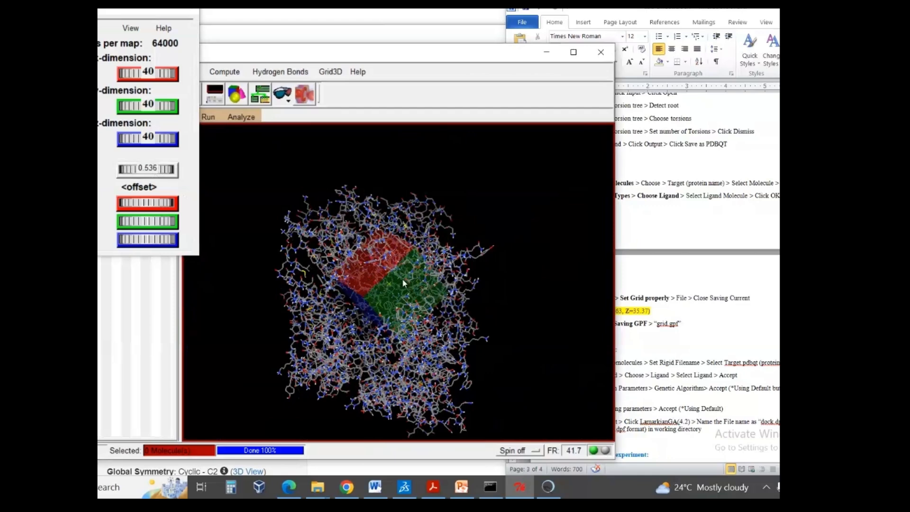
pyautogui.moveTo(404, 282); pyautogui.dragTo(466, 256)
pyautogui.scroll(5, 466, 256)
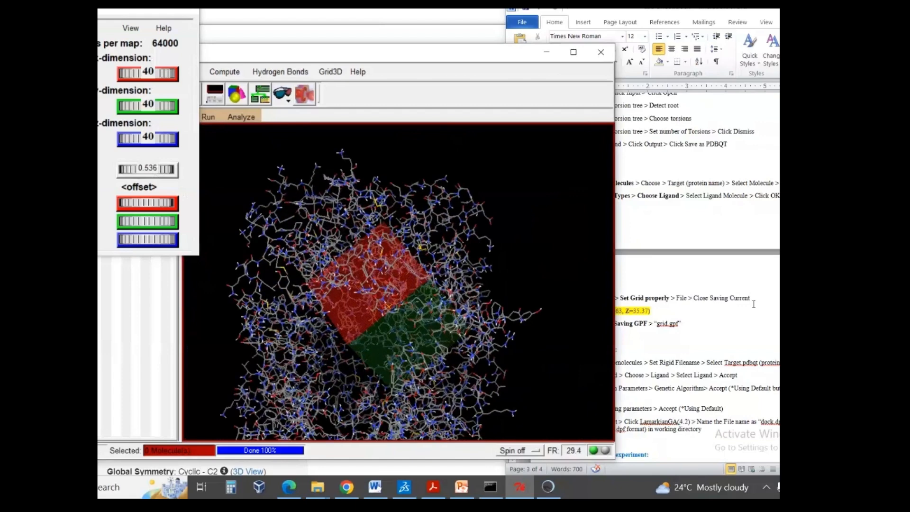
# - Check the grid box instruction in the Word protocol and close the grid settings, saving the current box
pyautogui.click(656, 311)
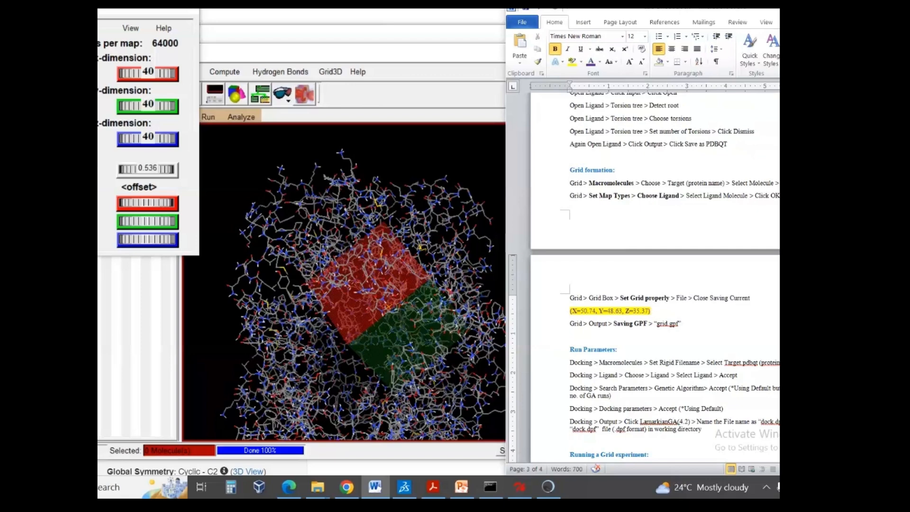
pyautogui.click(19, 28)
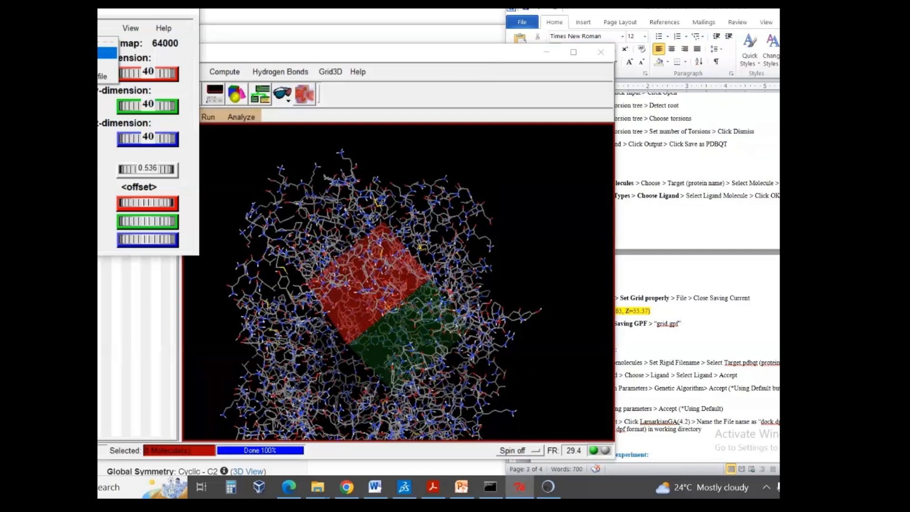
pyautogui.click(107, 53)
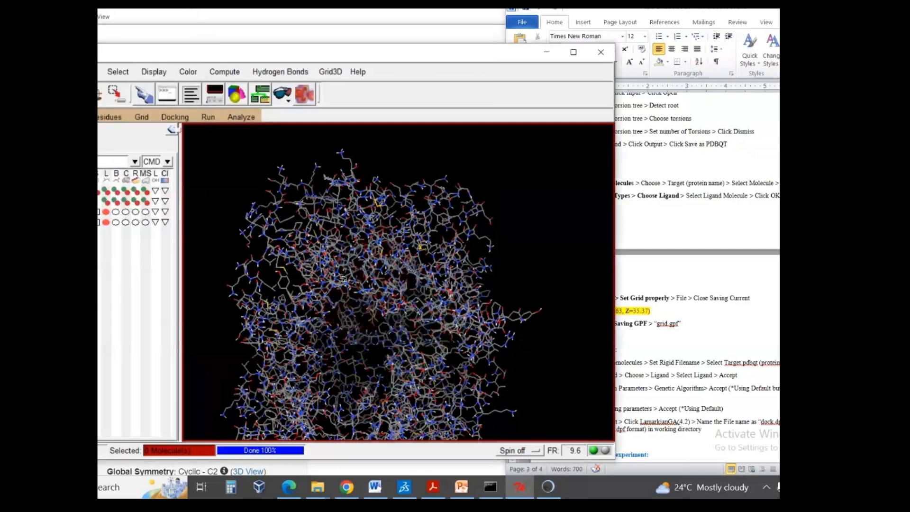
# - Save the grid parameters as grid.gpf in the nextgenhelper folder, following the Word protocol's GPF instruction
pyautogui.click(722, 325)
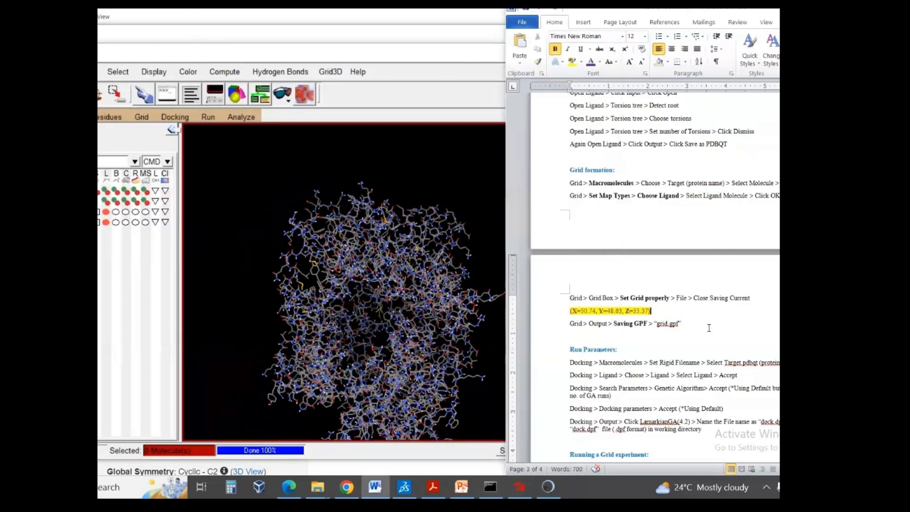
pyautogui.moveTo(608, 326); pyautogui.dragTo(643, 327)
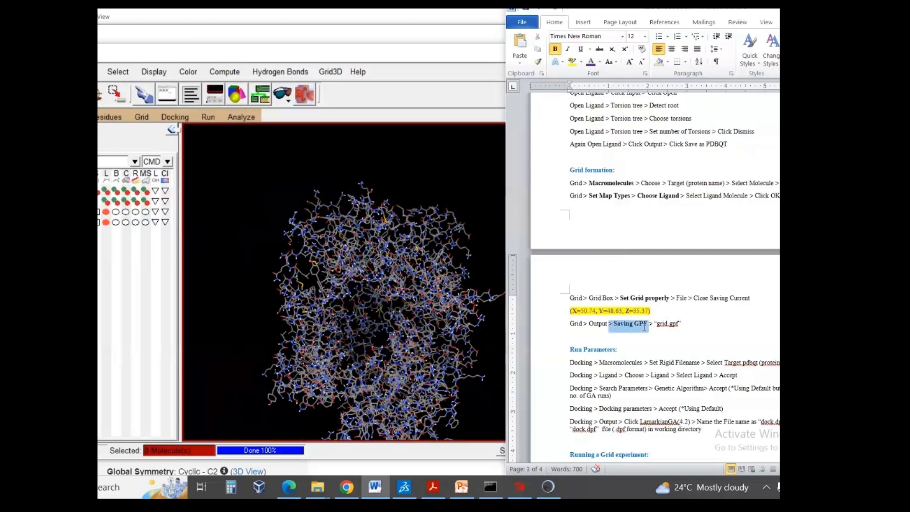
pyautogui.click(680, 326)
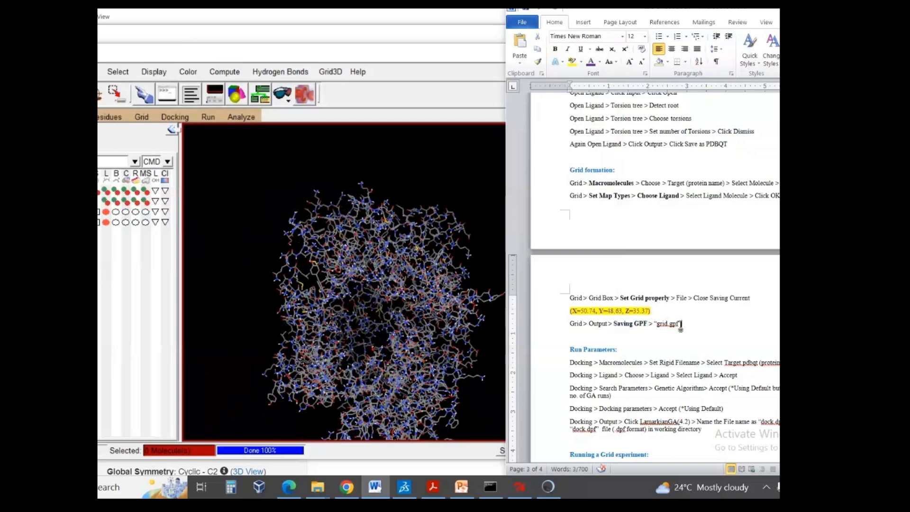
pyautogui.click(140, 118)
pyautogui.moveTo(159, 200)
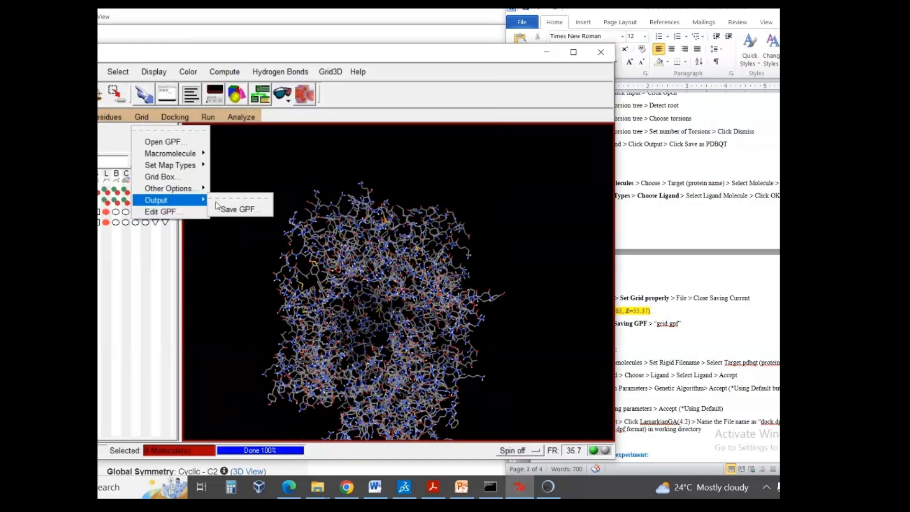
pyautogui.click(235, 208)
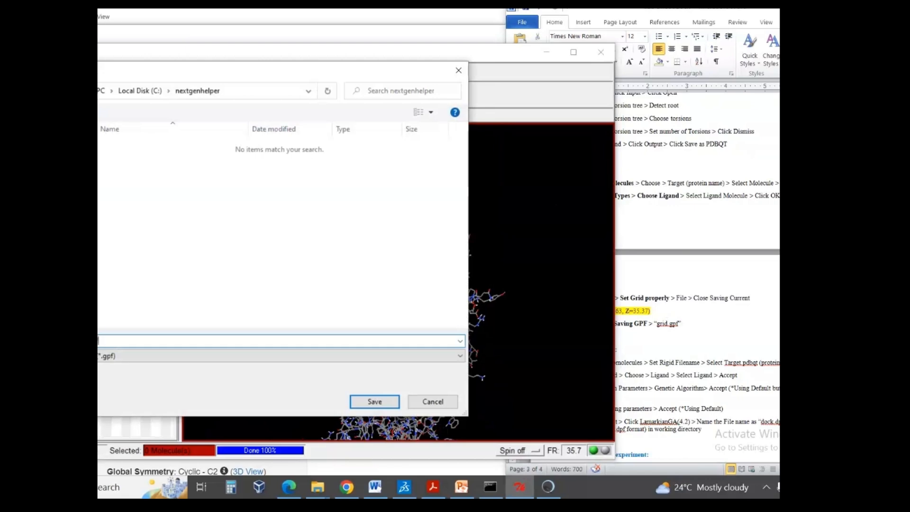
pyautogui.click(374, 401)
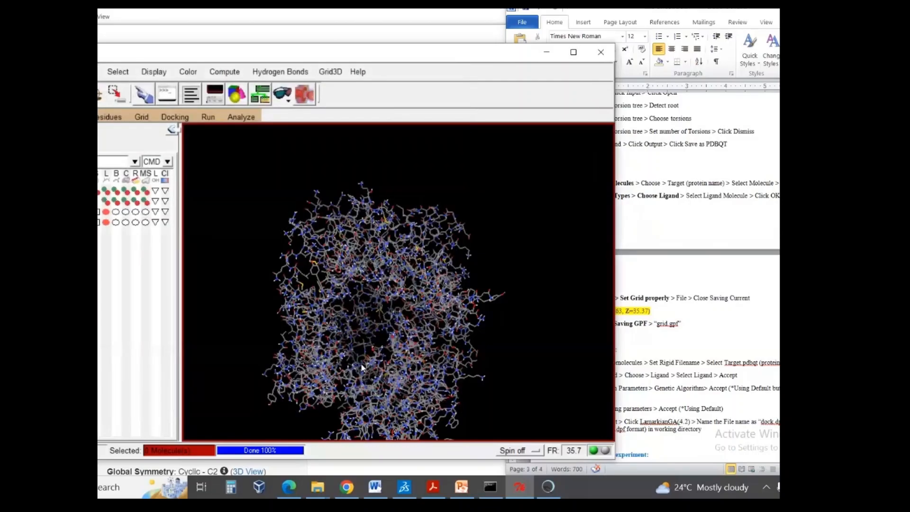
# - Inspect the protein model and read the Run Parameters section of the Word protocol for the docking setup instructions
pyautogui.moveTo(355, 290); pyautogui.dragTo(351, 276)
pyautogui.scroll(-3, 351, 277)
pyautogui.moveTo(383, 275); pyautogui.dragTo(383, 259, button='right')
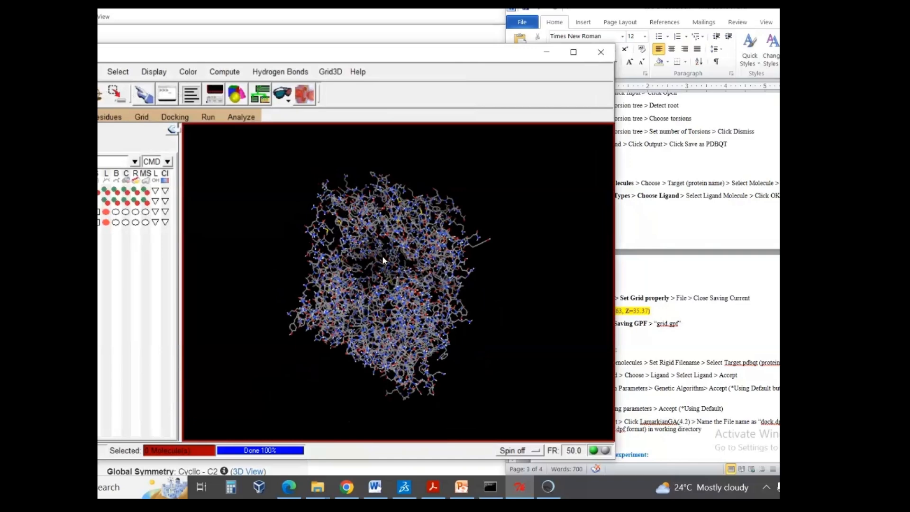
pyautogui.click(764, 334)
pyautogui.scroll(-3, 764, 330)
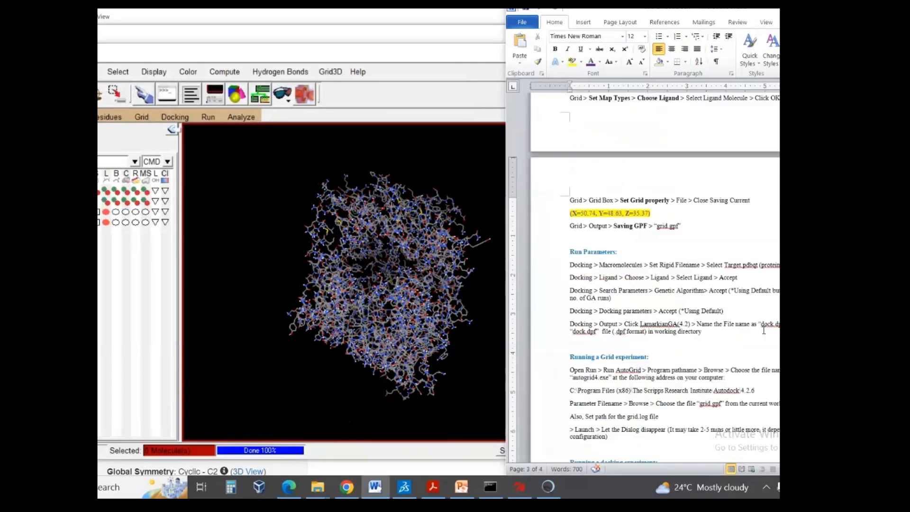
pyautogui.scroll(-3, 763, 330)
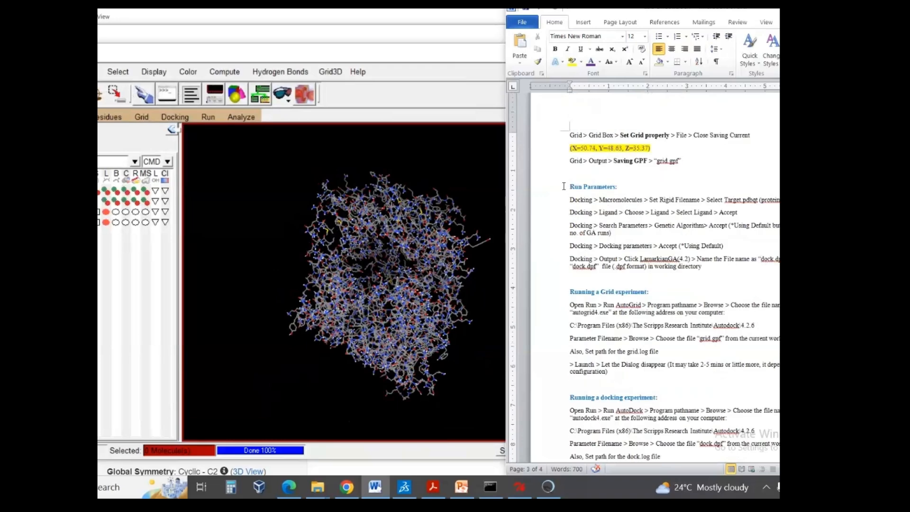
pyautogui.moveTo(566, 186); pyautogui.dragTo(614, 187)
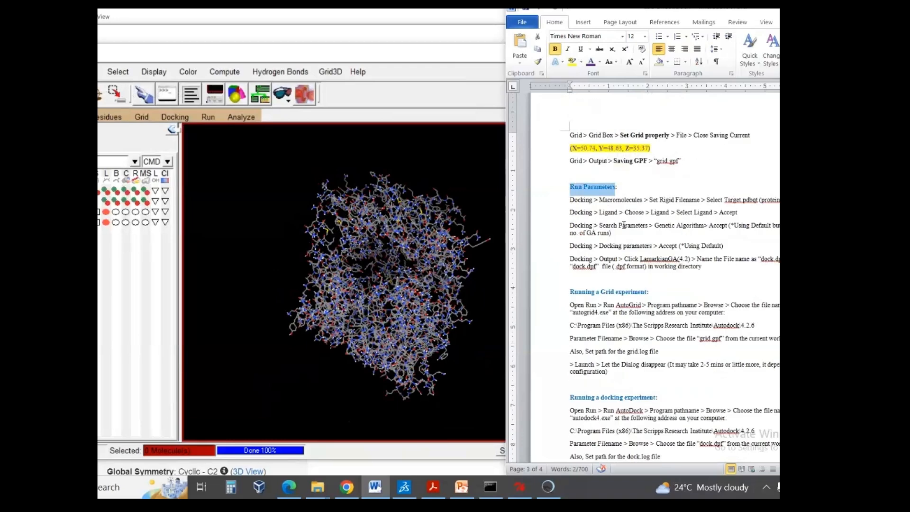
pyautogui.click(632, 216)
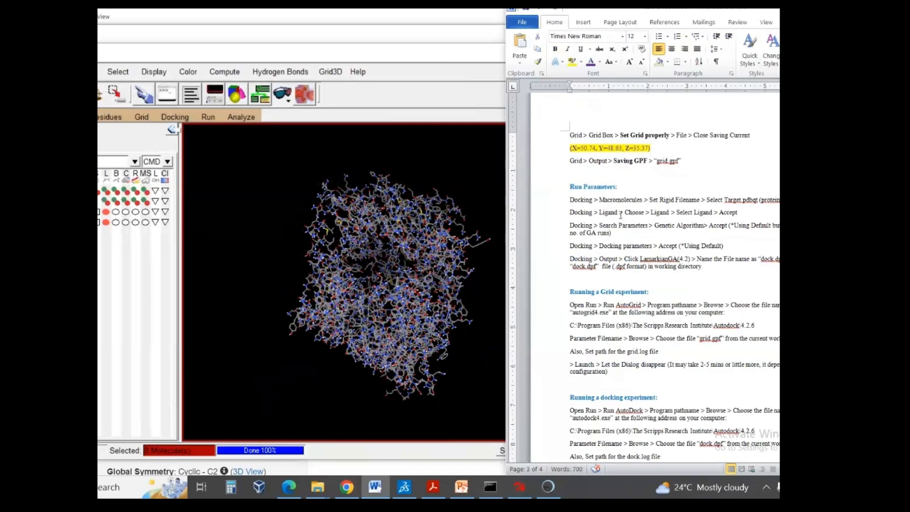
pyautogui.scroll(-1, 620, 215)
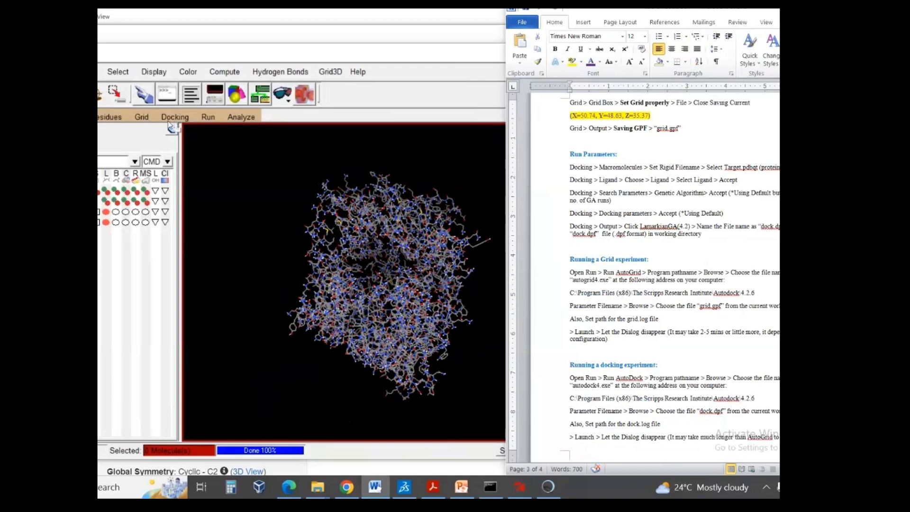
# - Set protein.pdbqt from the nextgenhelper folder as the rigid macromolecule file for docking
pyautogui.click(178, 122)
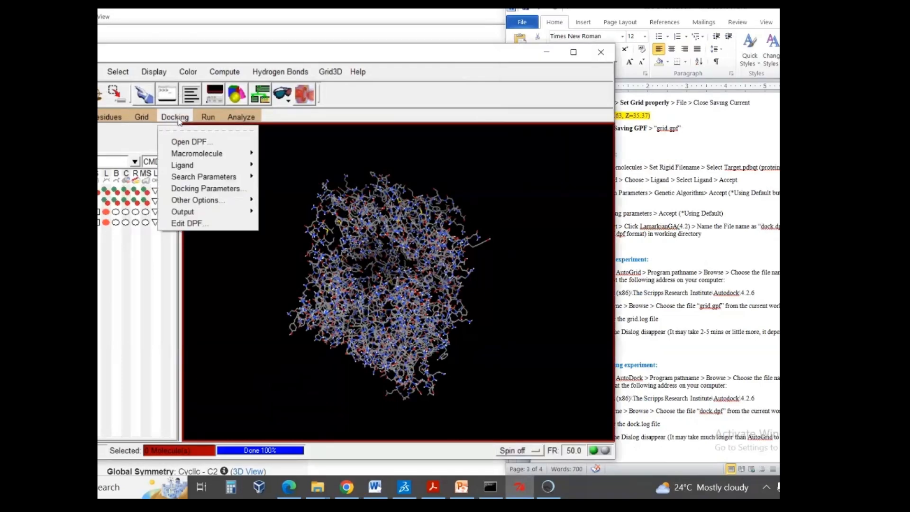
pyautogui.moveTo(219, 156)
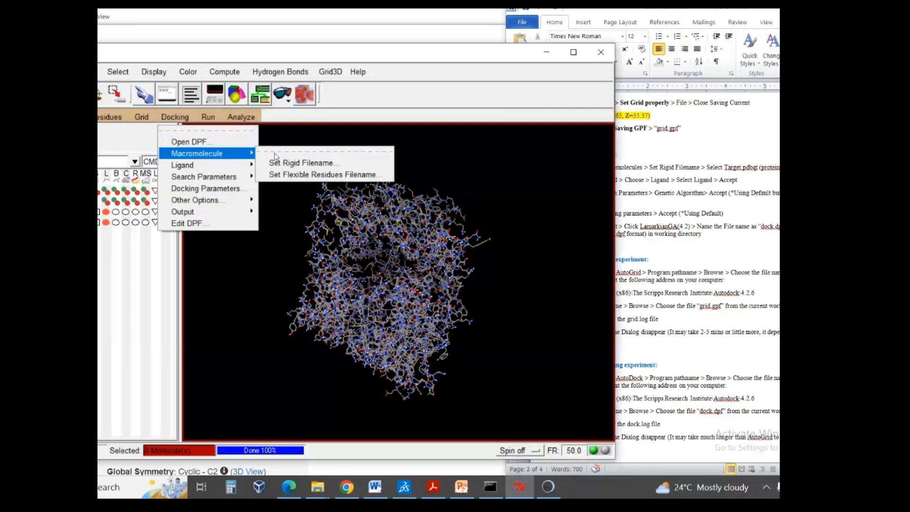
pyautogui.click(306, 166)
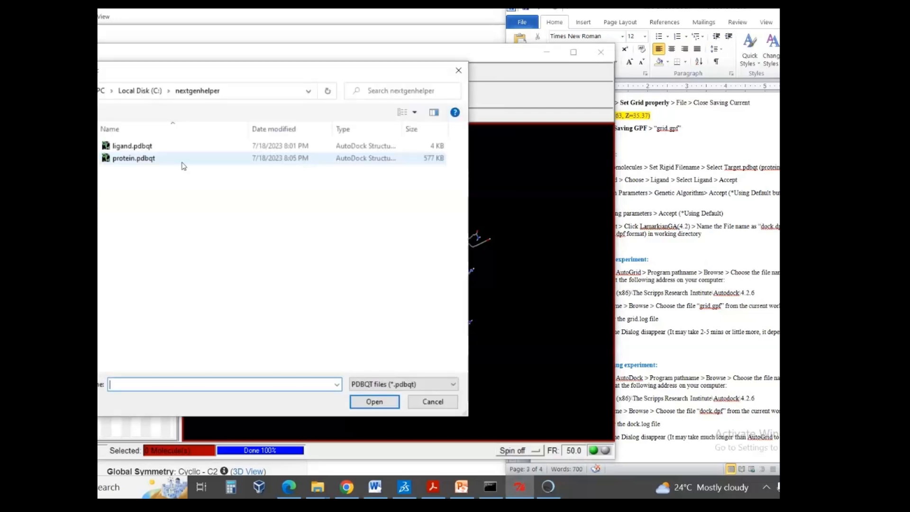
pyautogui.click(134, 160)
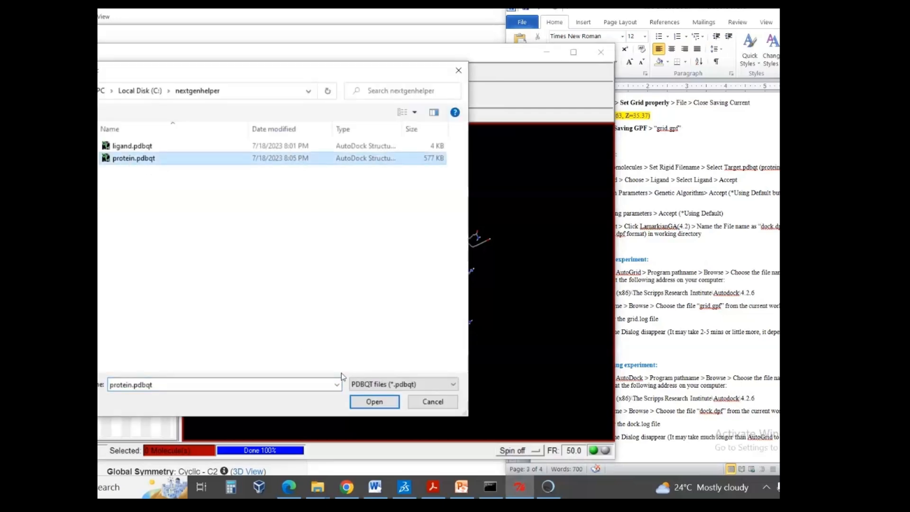
pyautogui.click(373, 401)
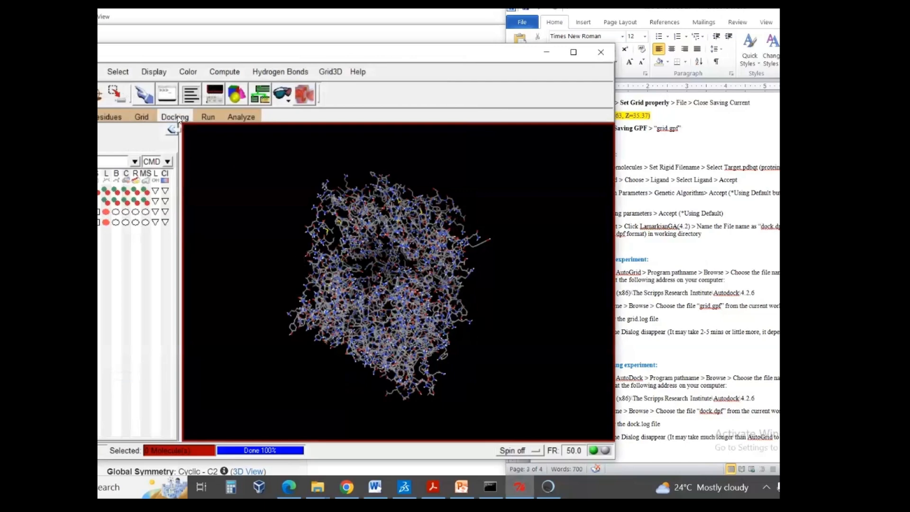
# - Choose the loaded ligand for docking and accept its parameters with the default random initial settings
pyautogui.click(179, 119)
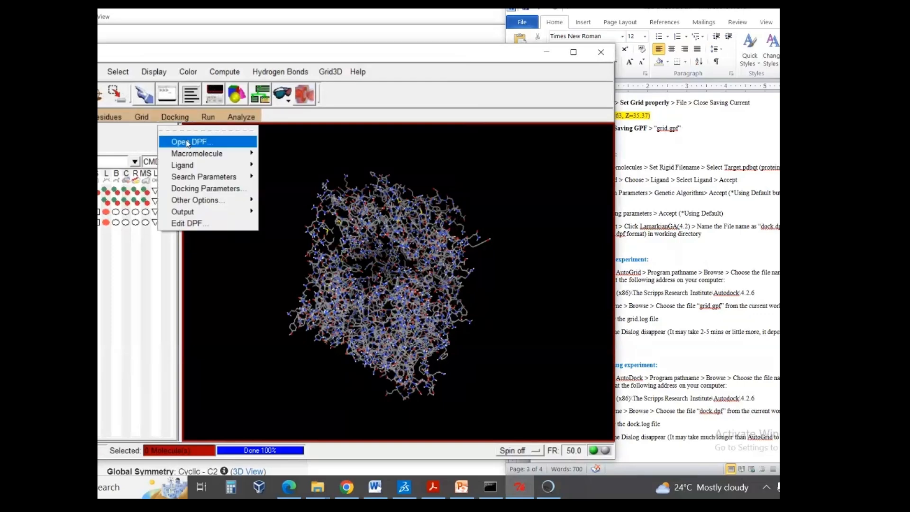
pyautogui.moveTo(200, 169)
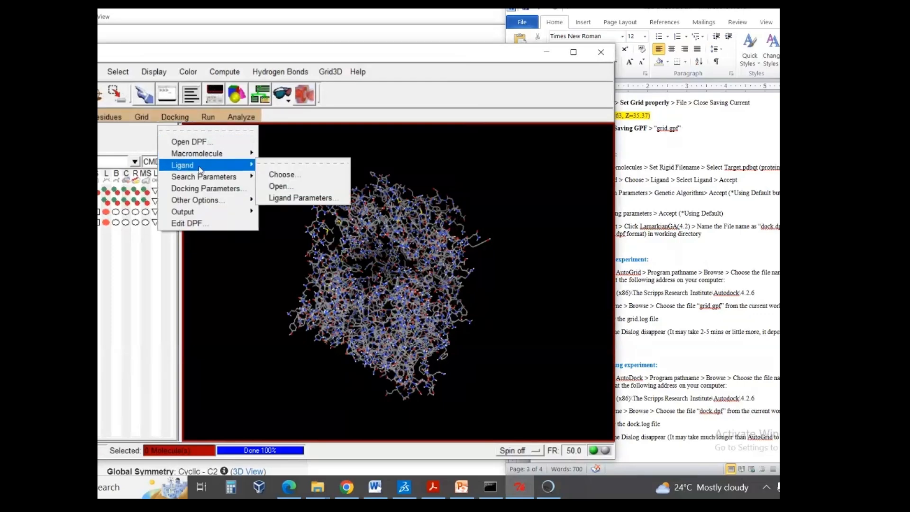
pyautogui.click(282, 175)
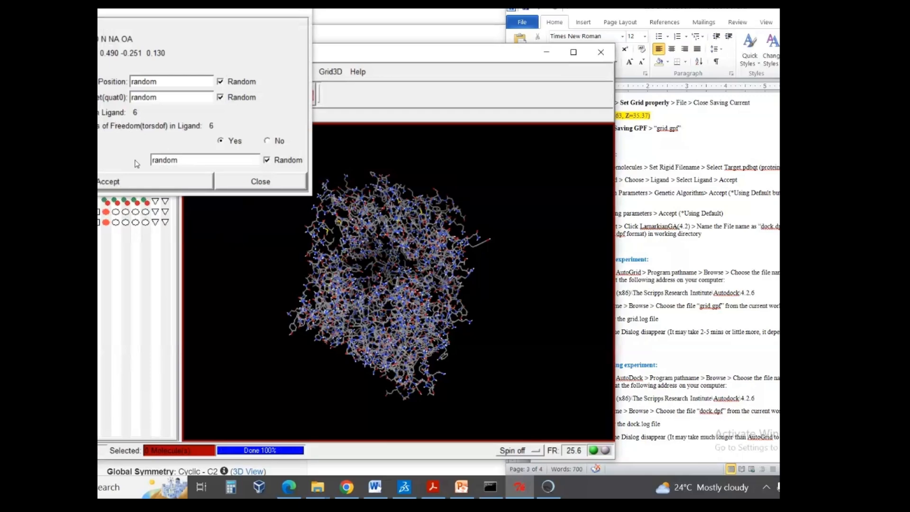
pyautogui.click(136, 186)
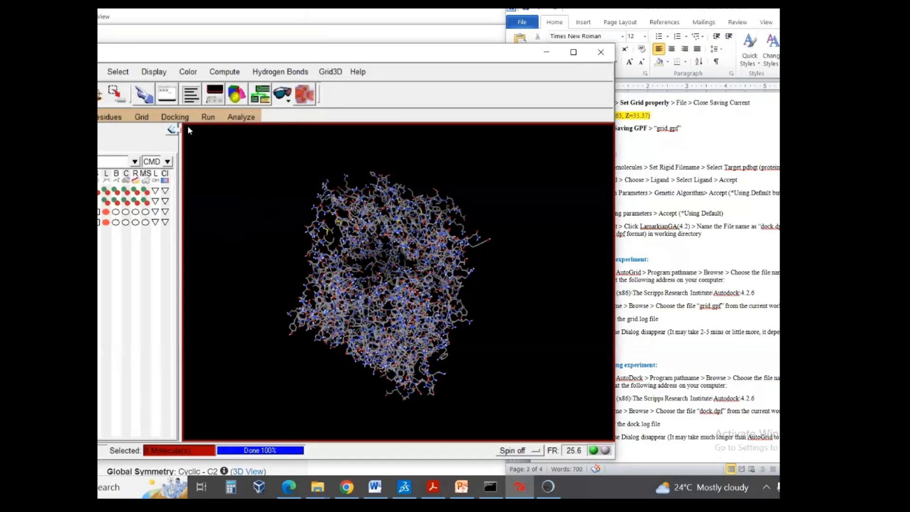
# - Open the Genetic Algorithm search parameters, move the dialog into clear view, and check the number of GA runs
pyautogui.click(174, 117)
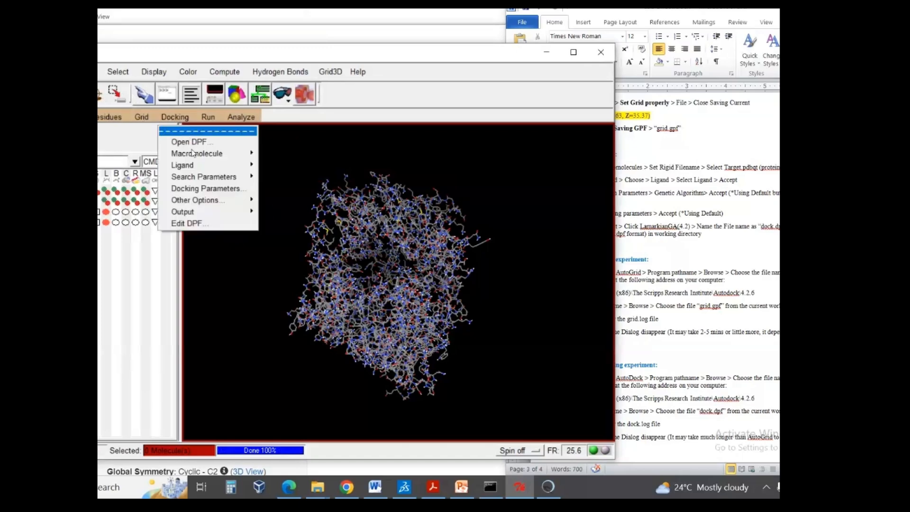
pyautogui.moveTo(217, 180)
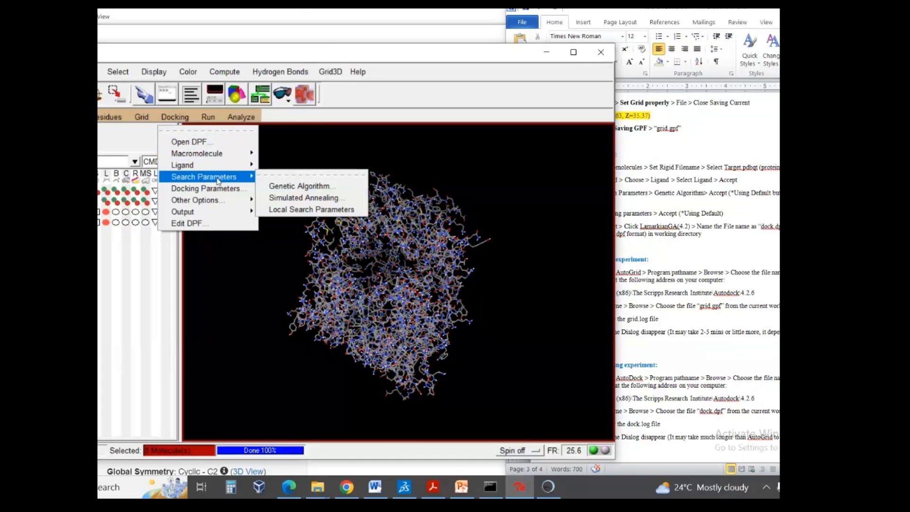
pyautogui.click(295, 187)
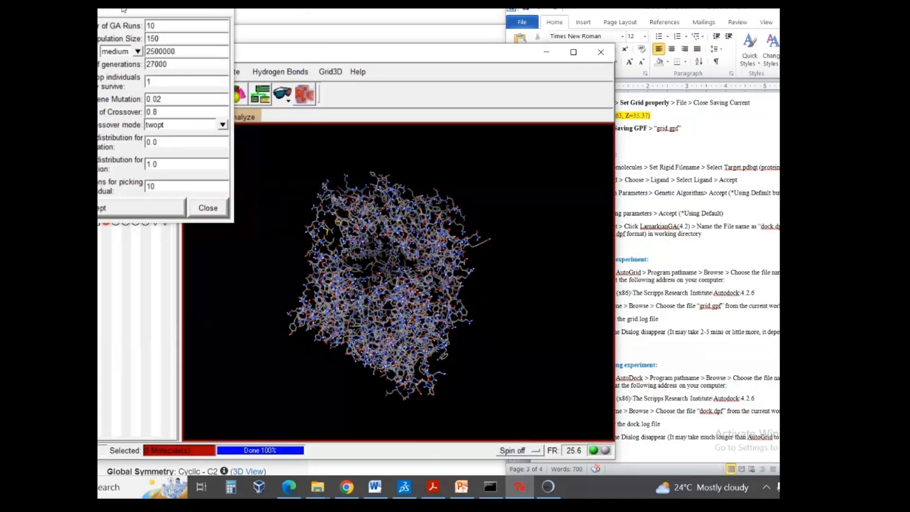
pyautogui.moveTo(123, 9); pyautogui.dragTo(176, 126)
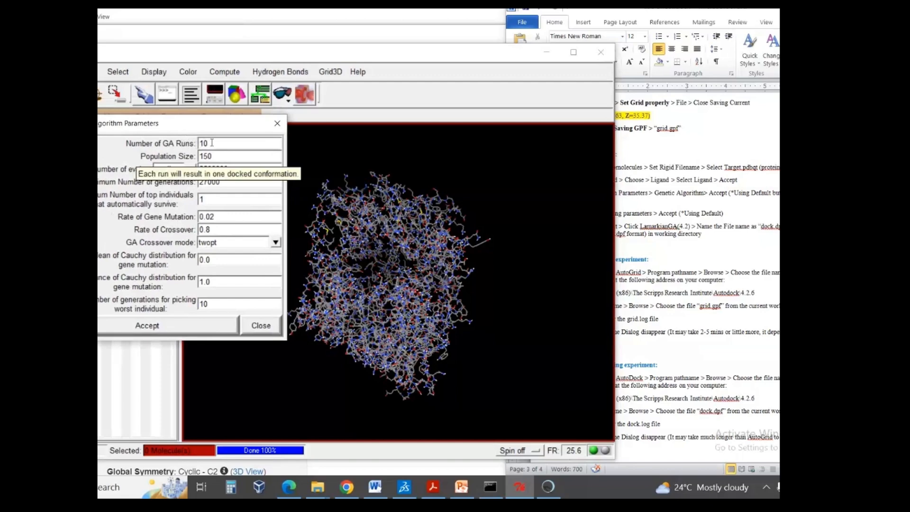
pyautogui.moveTo(207, 143); pyautogui.dragTo(198, 144)
pyautogui.click(217, 142)
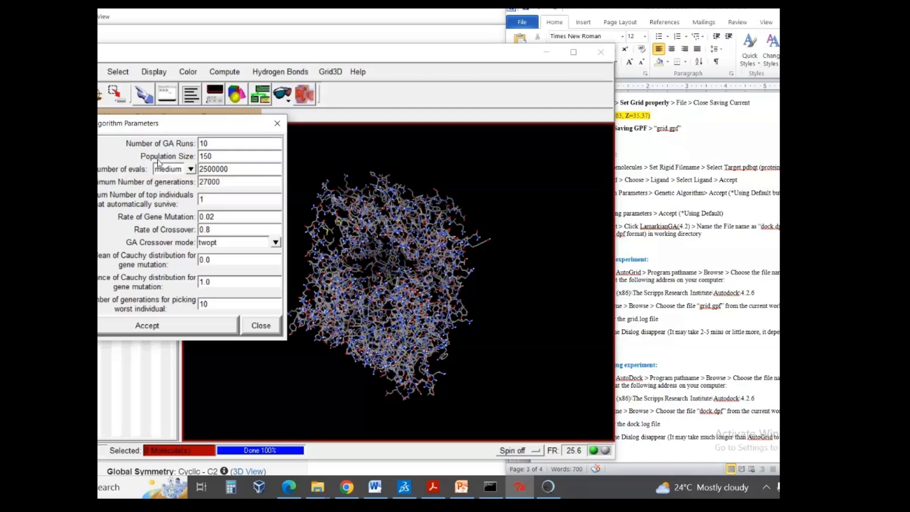
pyautogui.doubleClick(212, 142)
# - Try the medium, short and long presets for the number of evals to compare their values
pyautogui.click(190, 170)
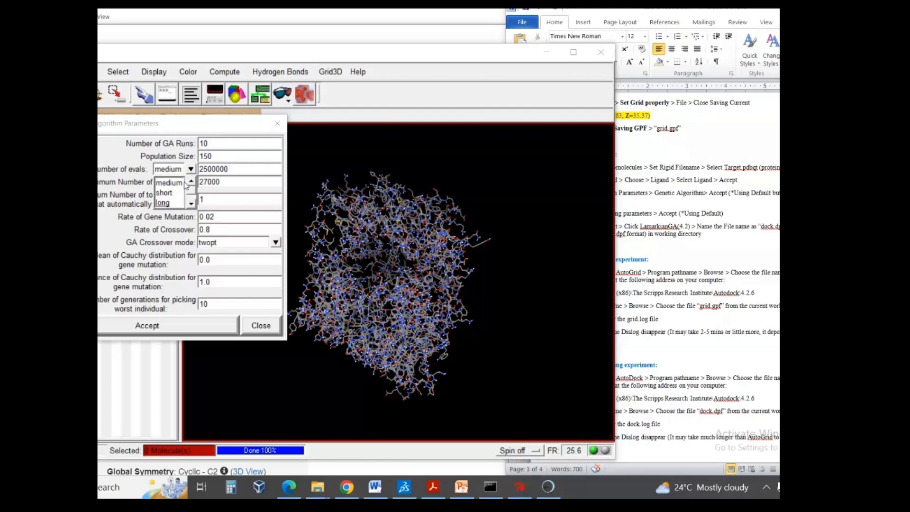
pyautogui.click(169, 184)
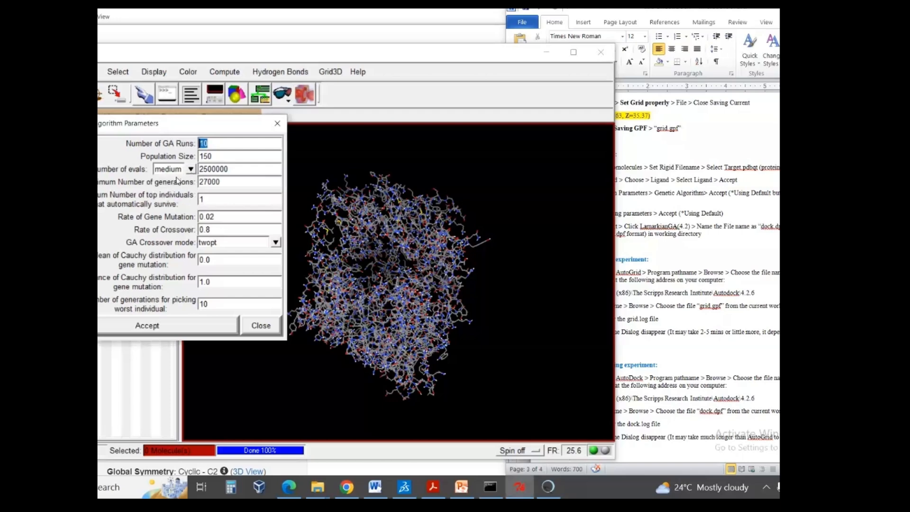
pyautogui.click(190, 171)
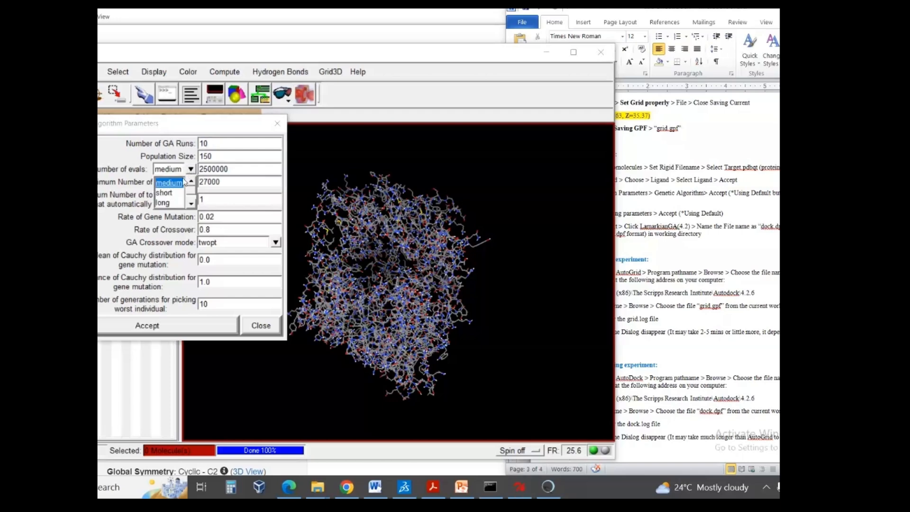
pyautogui.click(168, 194)
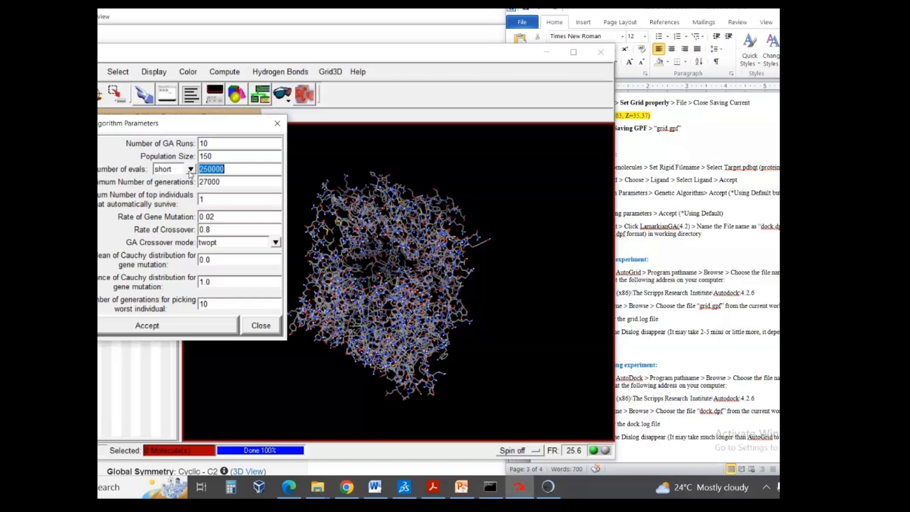
pyautogui.click(190, 169)
pyautogui.click(167, 203)
pyautogui.moveTo(228, 171); pyautogui.dragTo(236, 171)
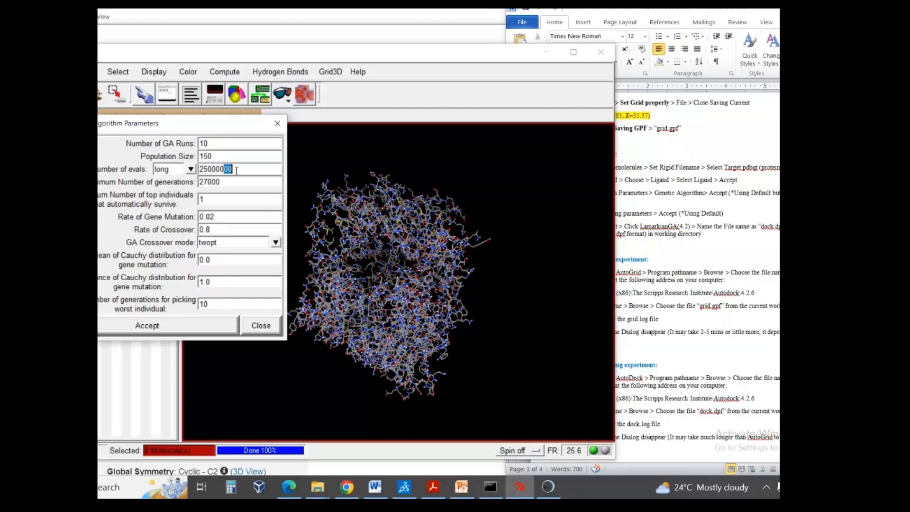
pyautogui.click(236, 171)
# - Set the number of evals to the short preset, 250000, and accept the Genetic Algorithm parameters
pyautogui.click(191, 170)
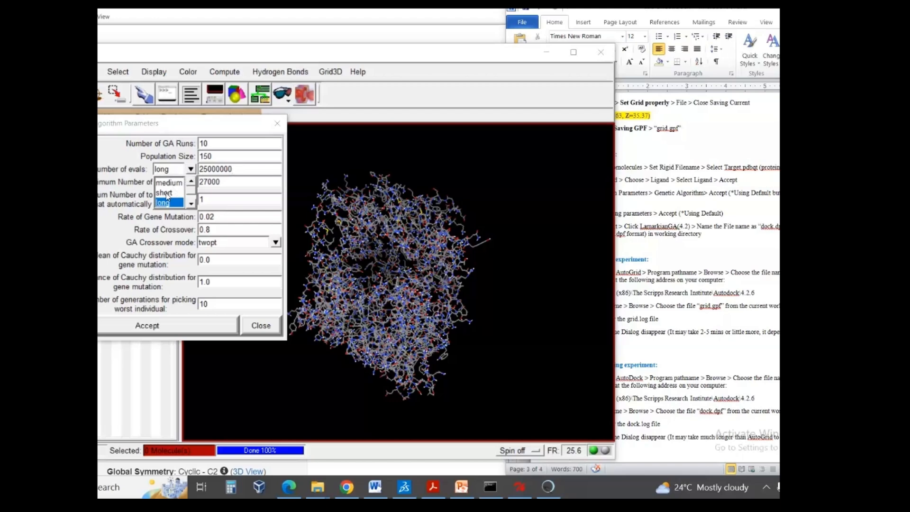
pyautogui.click(166, 193)
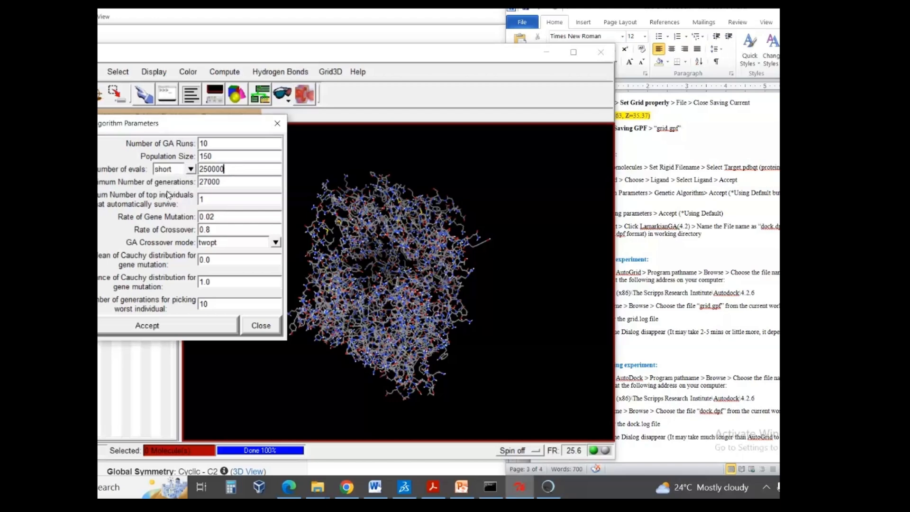
pyautogui.click(191, 169)
pyautogui.click(190, 170)
pyautogui.doubleClick(202, 143)
pyautogui.click(172, 331)
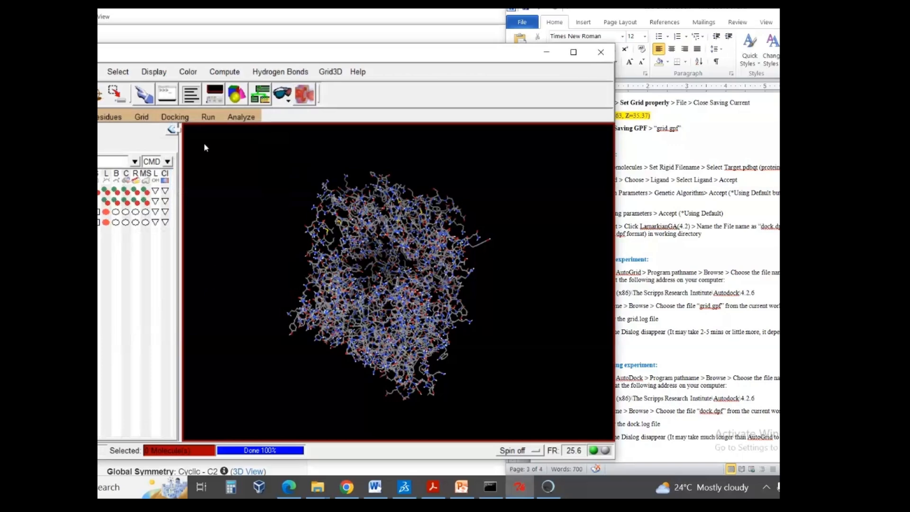
# - Accept the docking parameters with the default options for all four settings
pyautogui.click(181, 121)
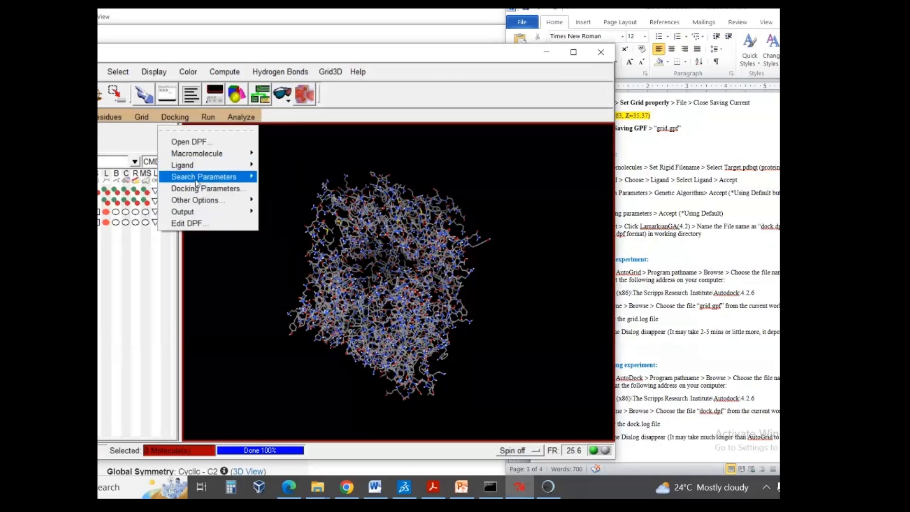
pyautogui.moveTo(198, 180)
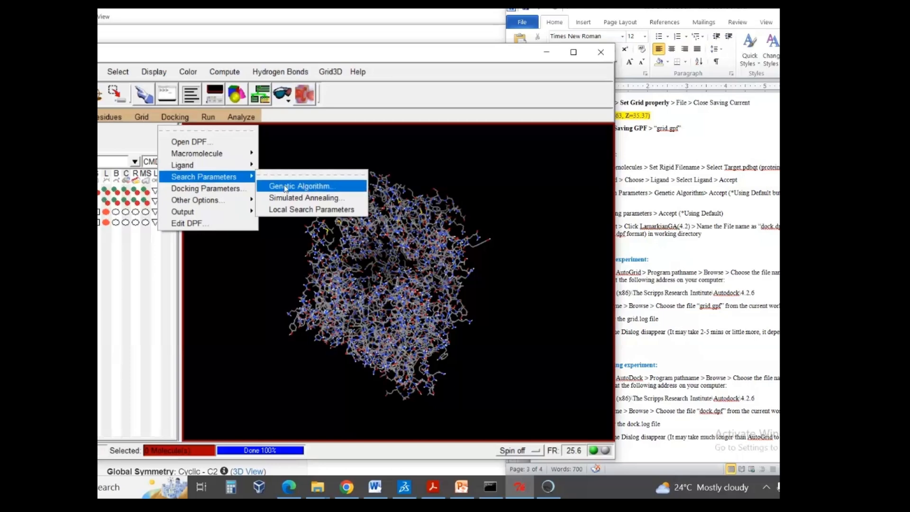
pyautogui.click(224, 189)
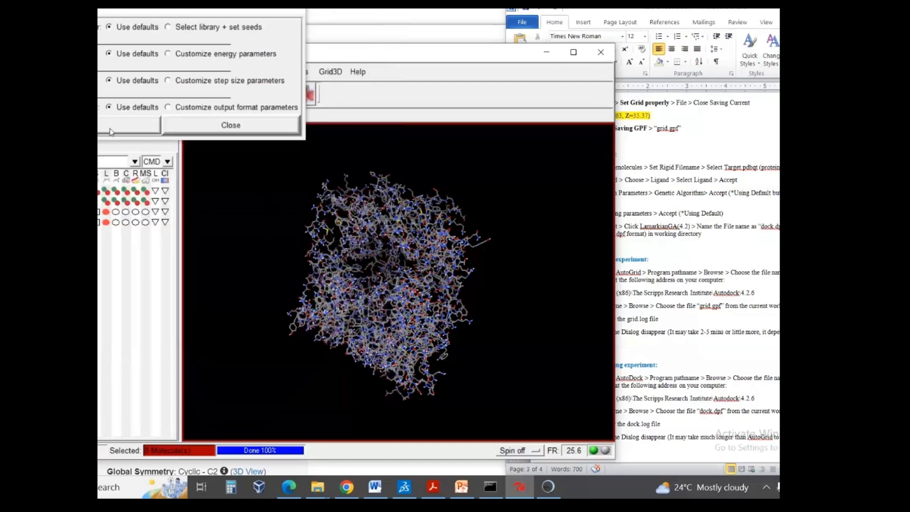
pyautogui.click(110, 131)
# - Save the Lamarckian GA (4.2) docking parameter output as dock.dpf in the nextgenhelper folder
pyautogui.click(175, 117)
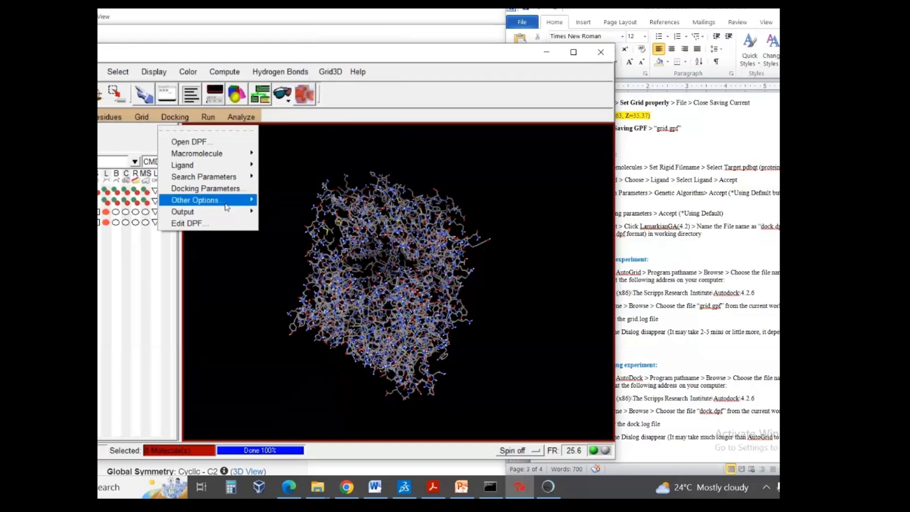
pyautogui.moveTo(223, 203)
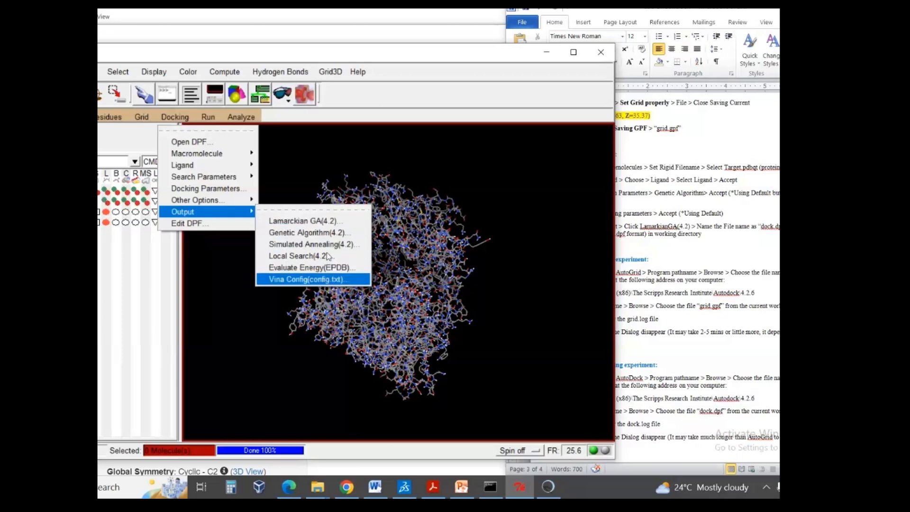
pyautogui.click(327, 223)
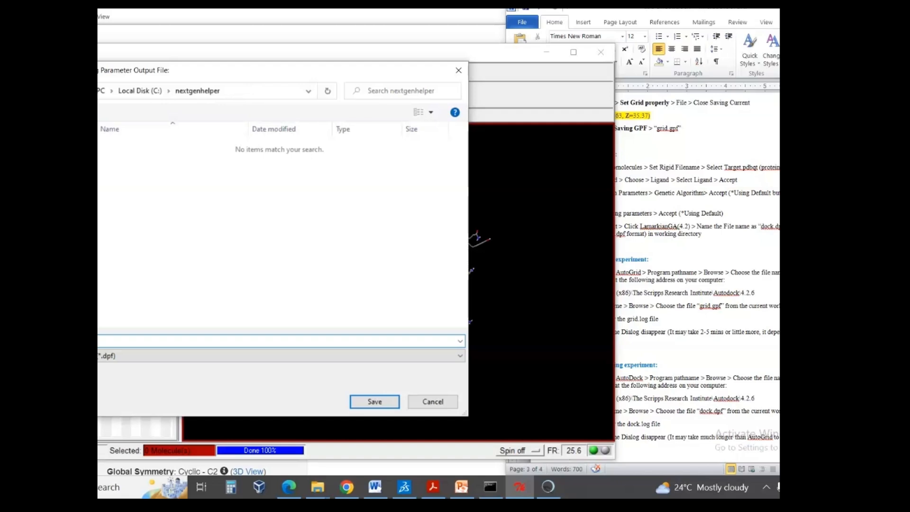
pyautogui.write('pf')
pyautogui.click(357, 400)
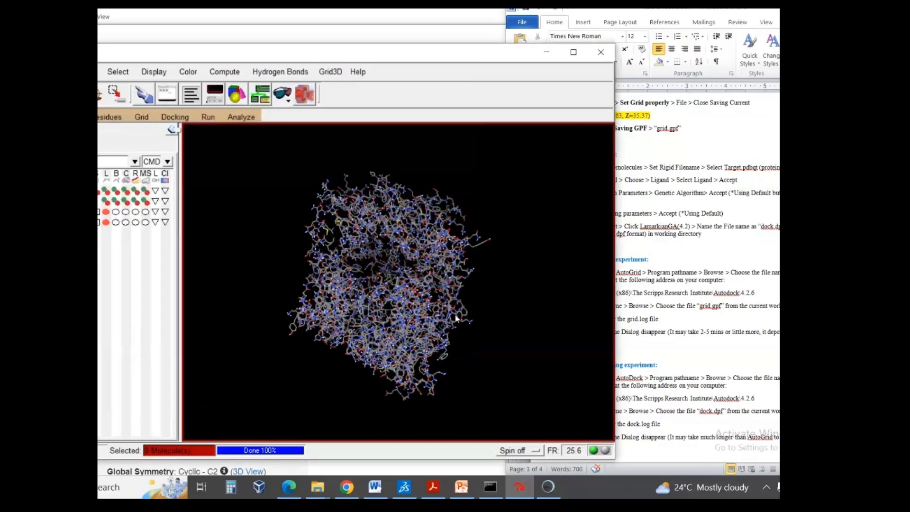
# - Switch to the Word protocol and review its sections on run parameters, running a grid experiment and running a docking experiment
pyautogui.click(687, 319)
pyautogui.scroll(-1, 687, 320)
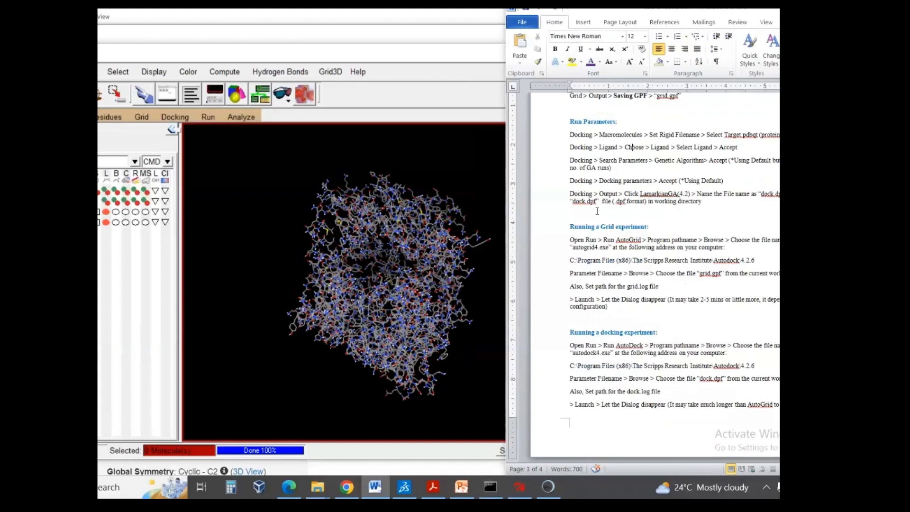
pyautogui.moveTo(566, 123); pyautogui.dragTo(703, 201)
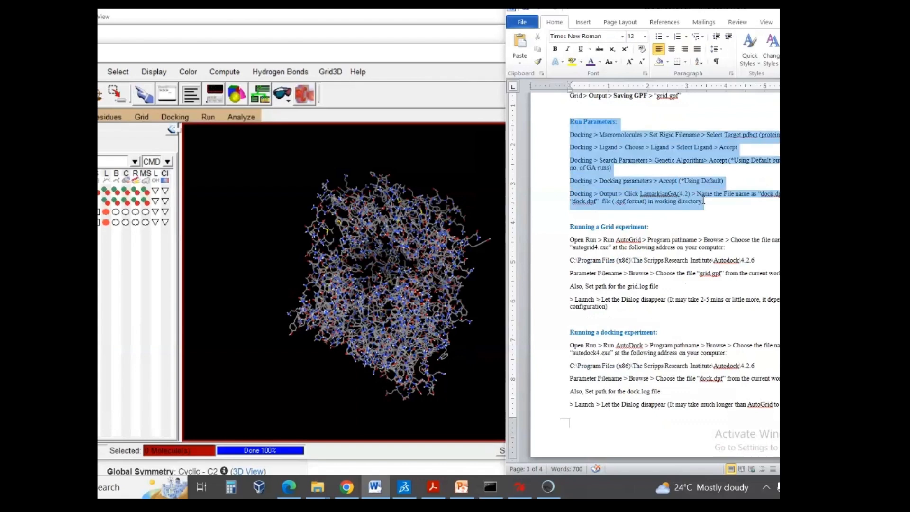
pyautogui.scroll(-2, 703, 201)
pyautogui.click(566, 162)
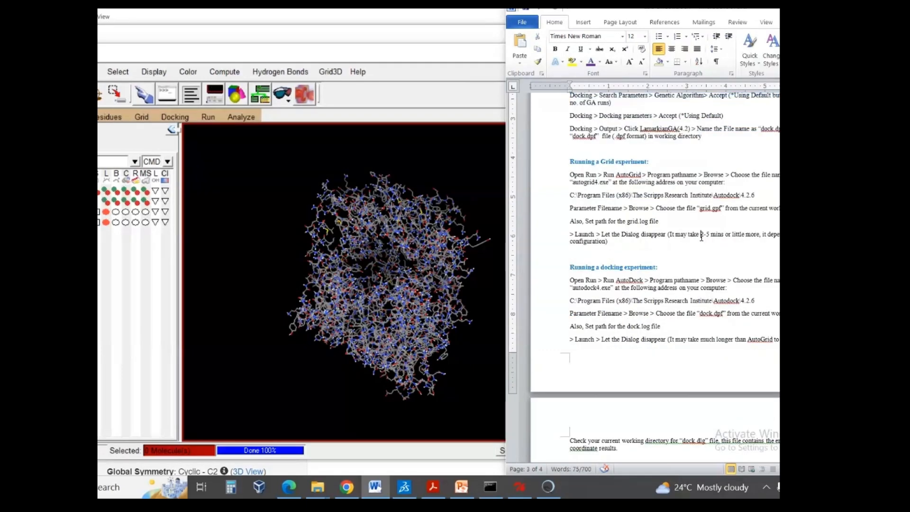
pyautogui.moveTo(566, 162); pyautogui.dragTo(619, 239)
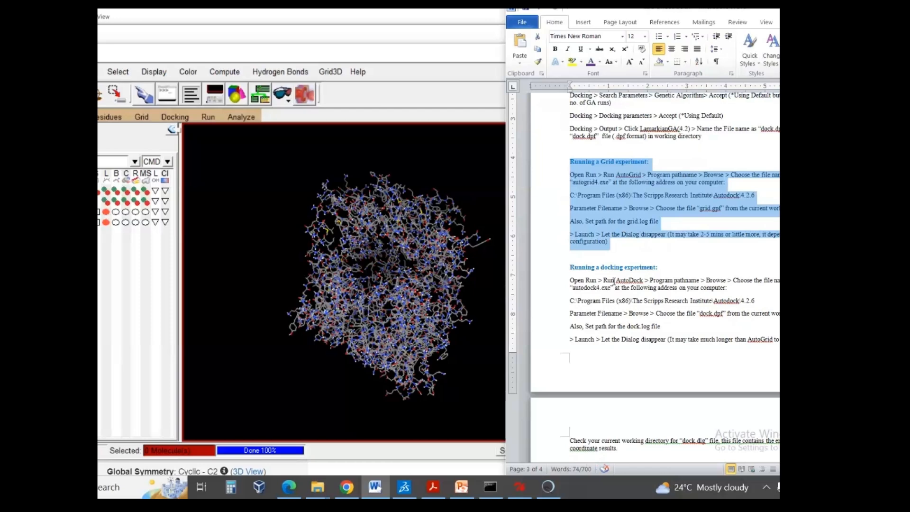
pyautogui.moveTo(569, 267); pyautogui.dragTo(657, 267)
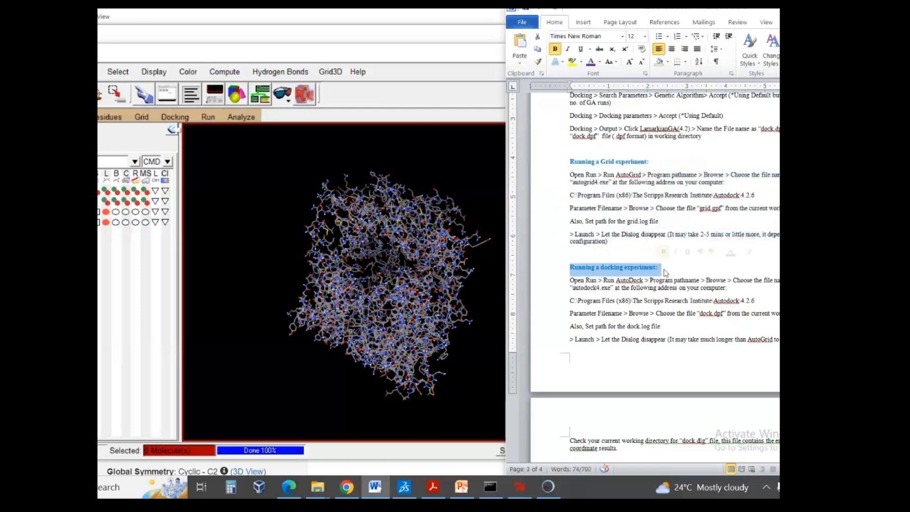
pyautogui.click(680, 280)
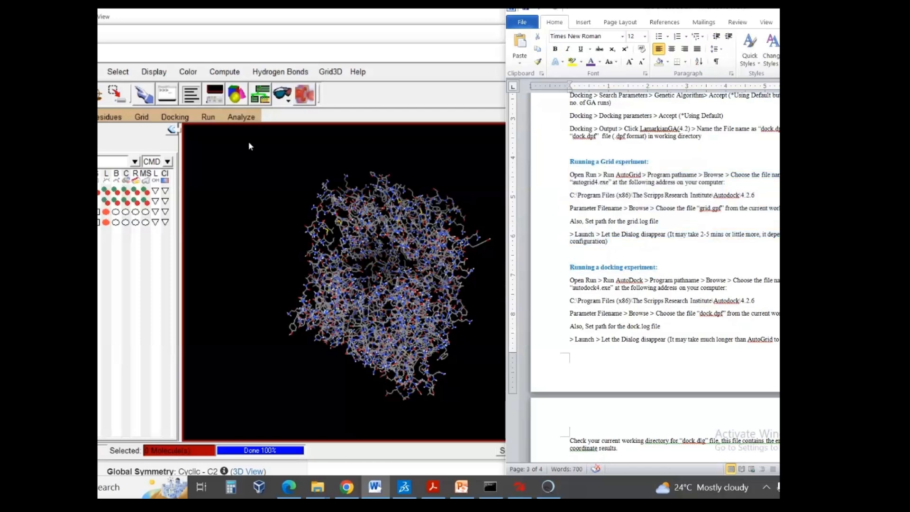
# - Switch to AutoDockTools, open the Run AutoGrid settings and select the program pathname entry
pyautogui.click(208, 117)
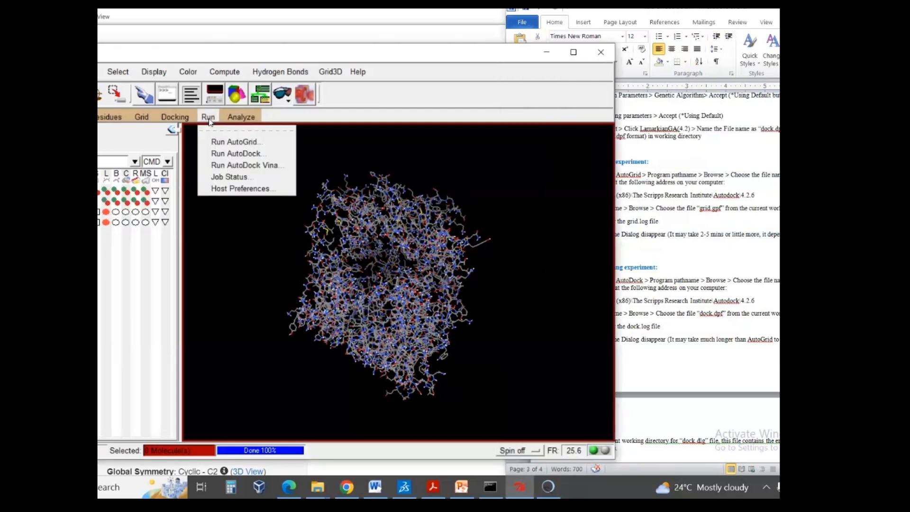
pyautogui.click(241, 142)
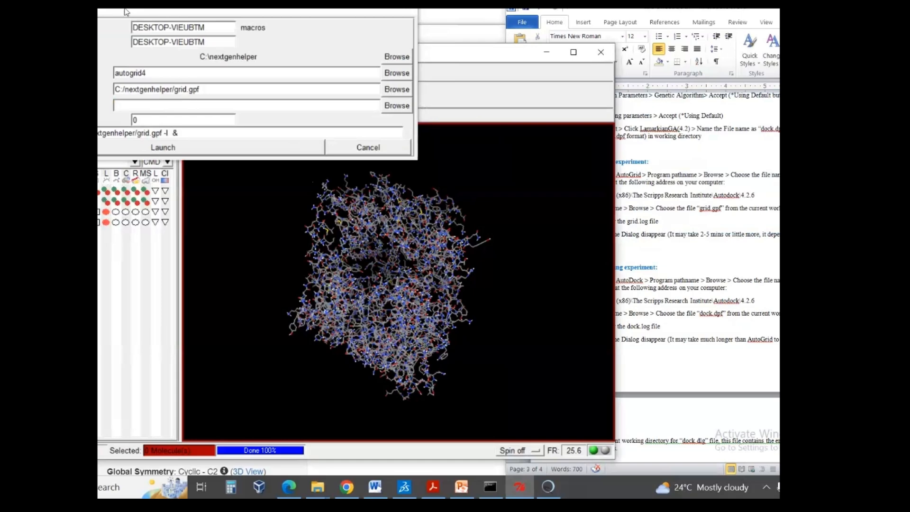
pyautogui.moveTo(126, 11); pyautogui.dragTo(164, 95)
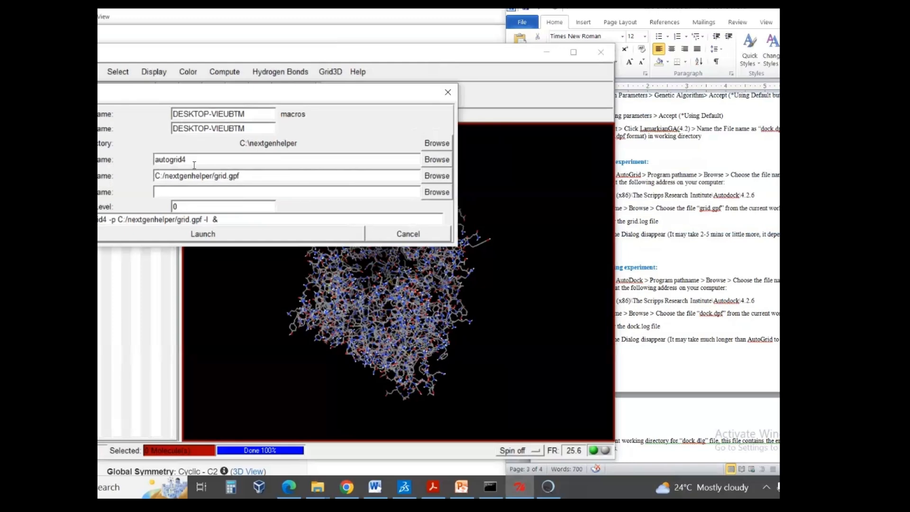
pyautogui.moveTo(193, 160); pyautogui.dragTo(131, 151)
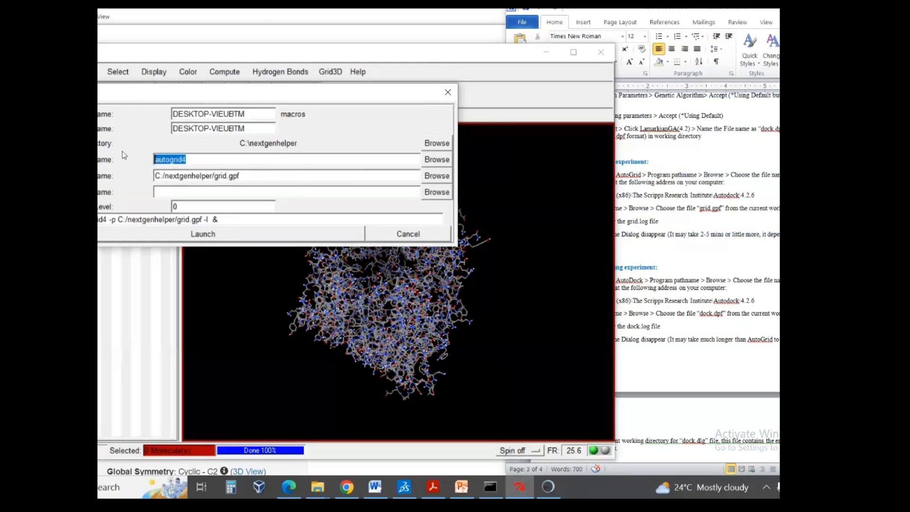